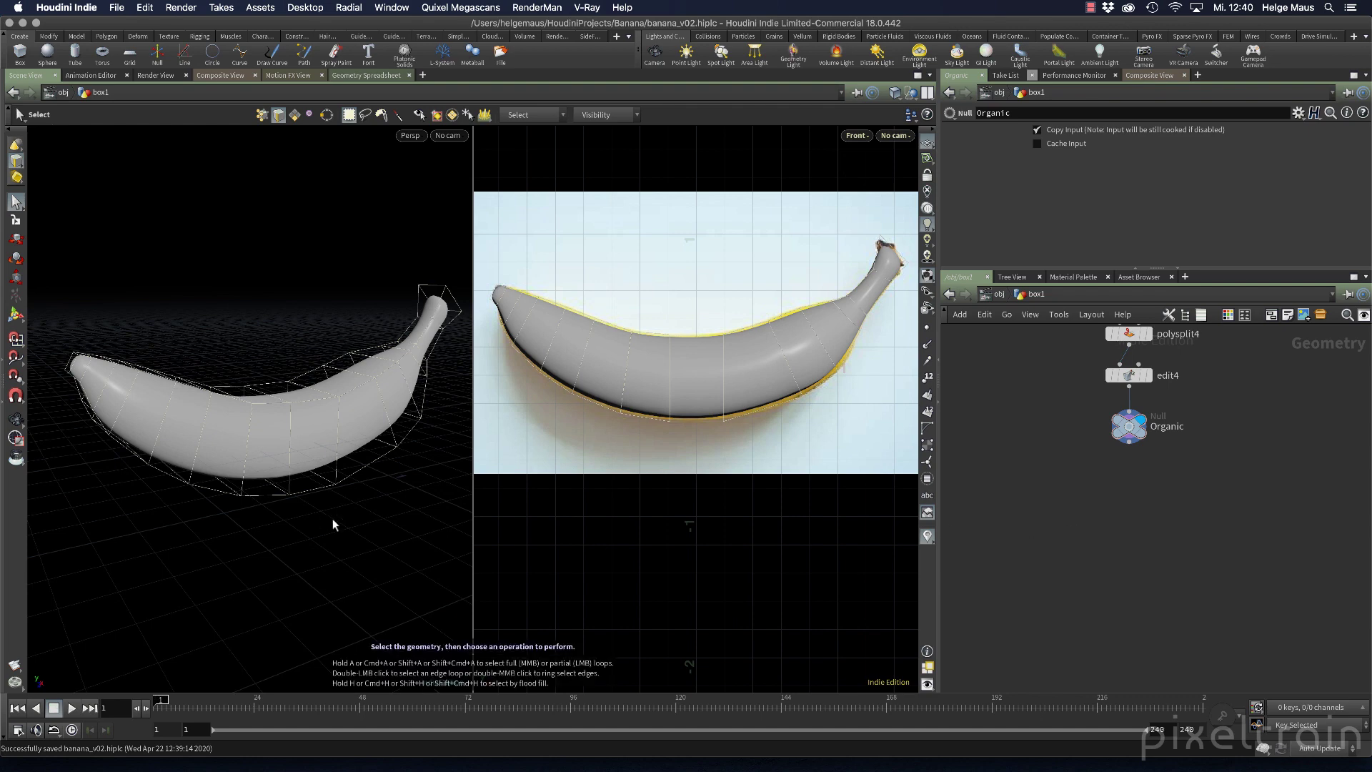
# Examine the stems, tips and cut slices in the BananaRef03 reference photo against the banana model
pyautogui.keyDown('alt'); pyautogui.moveTo(331, 516); pyautogui.dragTo(260, 458); pyautogui.keyUp('alt')
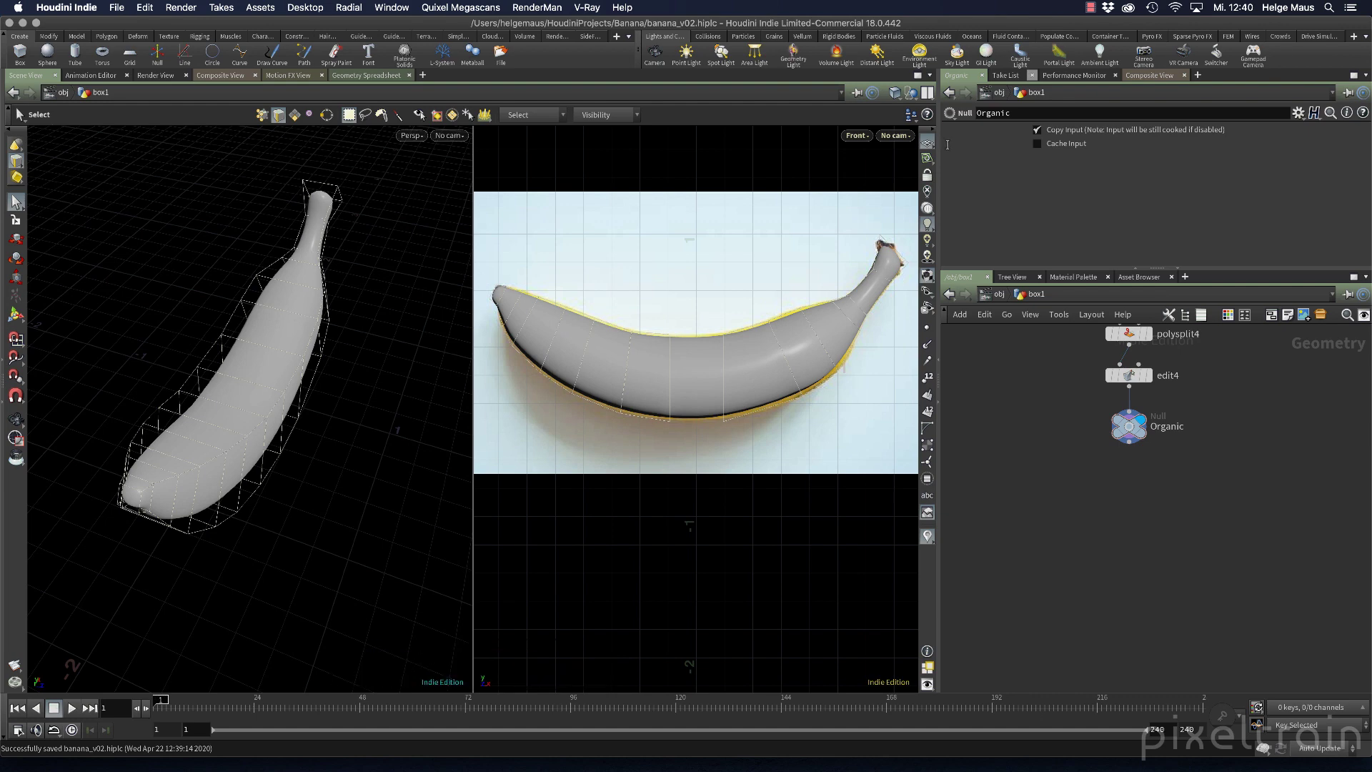
pyautogui.click(1149, 75)
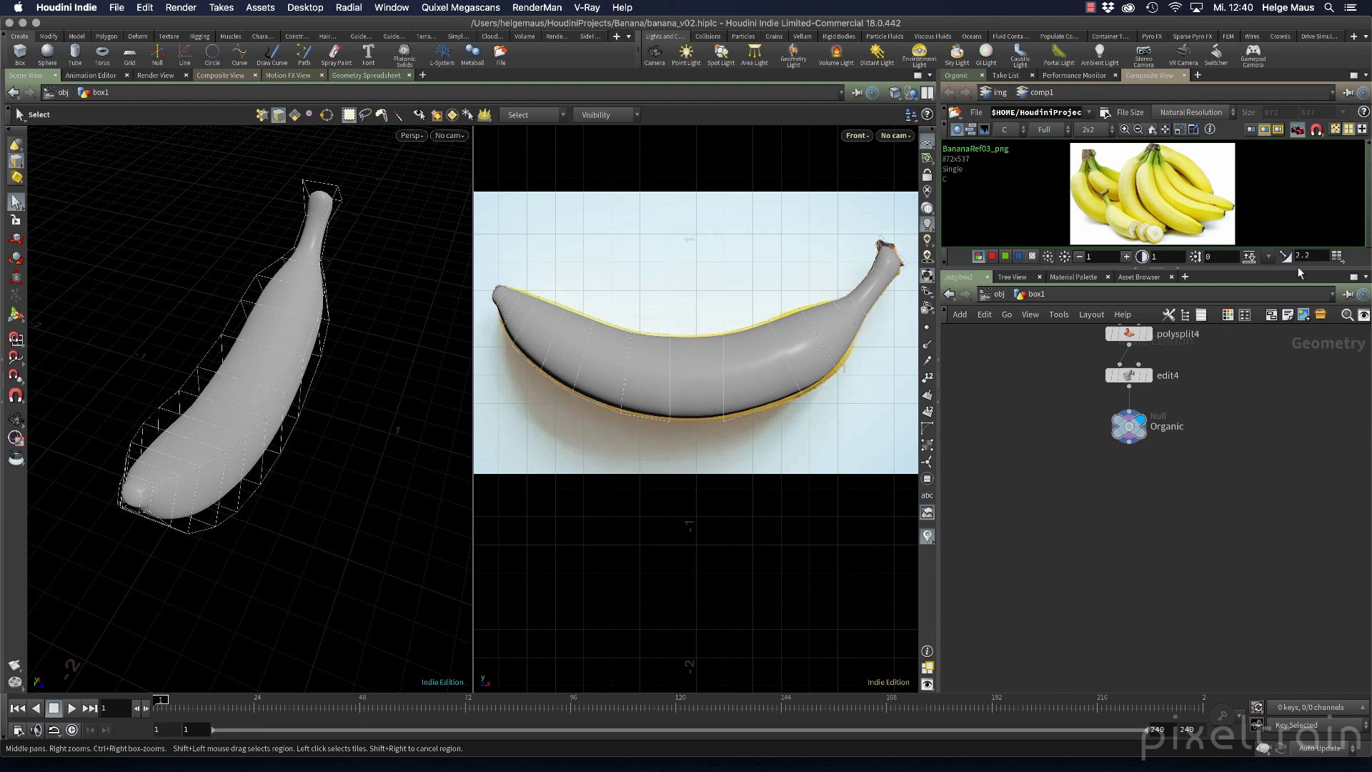
pyautogui.scroll(2, 1144, 204)
pyautogui.scroll(2, 1146, 206)
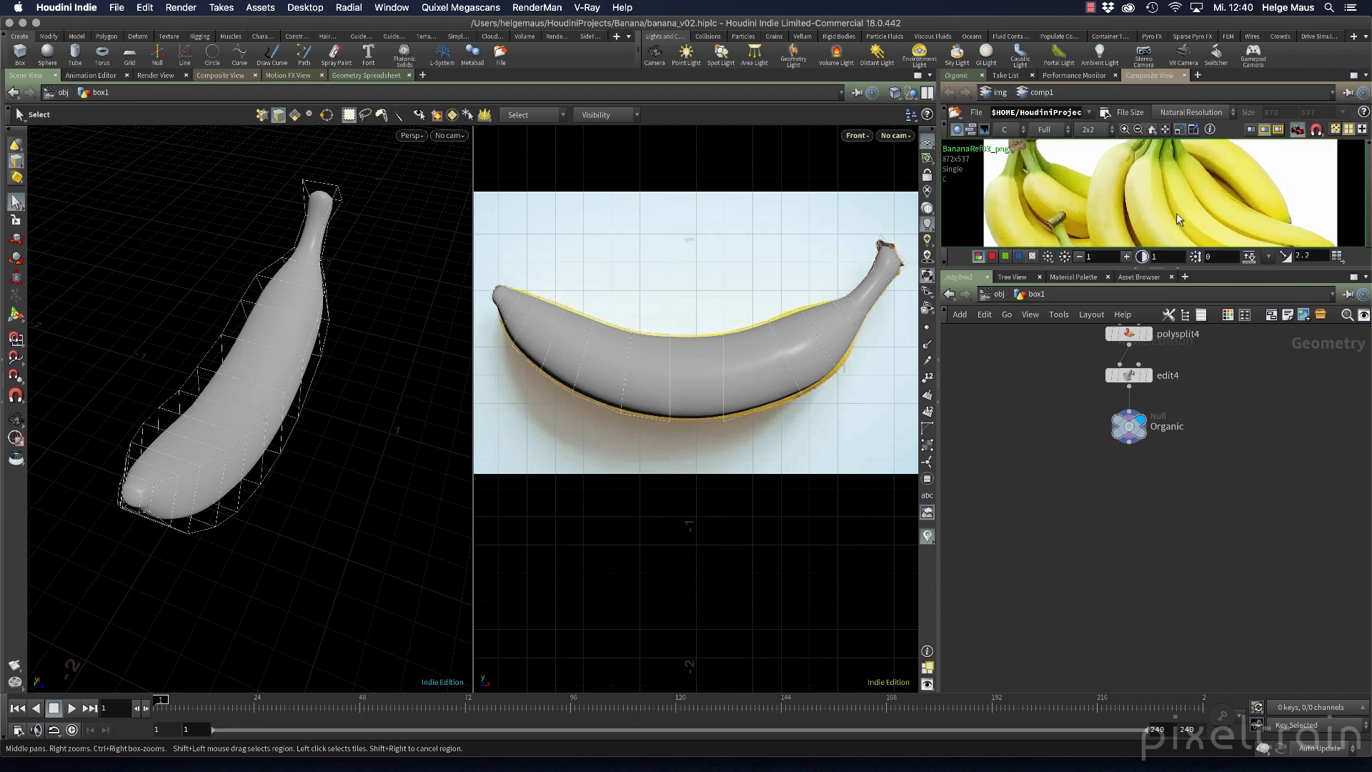
pyautogui.moveTo(1176, 213); pyautogui.dragTo(1196, 182, button='middle')
pyautogui.scroll(2, 1176, 200)
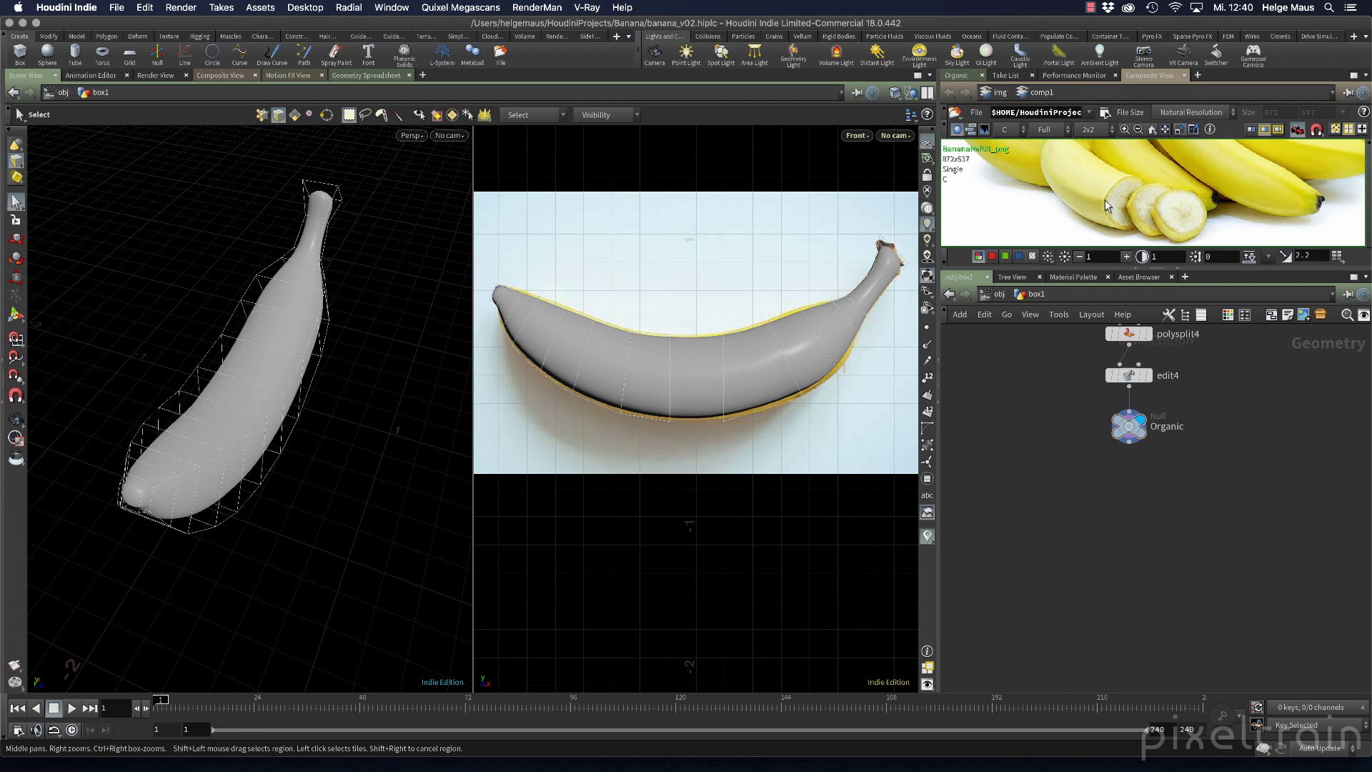
pyautogui.scroll(4, 1121, 187)
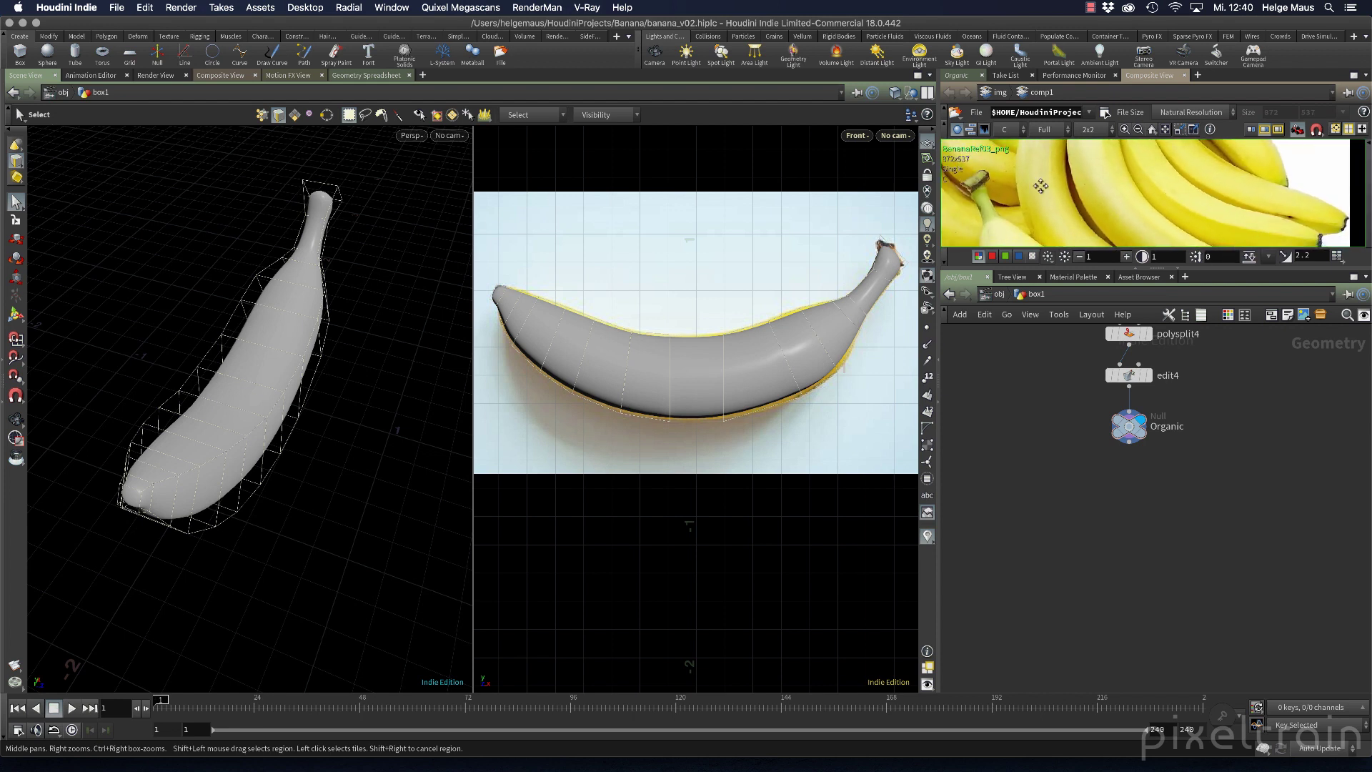
pyautogui.moveTo(1041, 186); pyautogui.dragTo(1188, 183, button='middle')
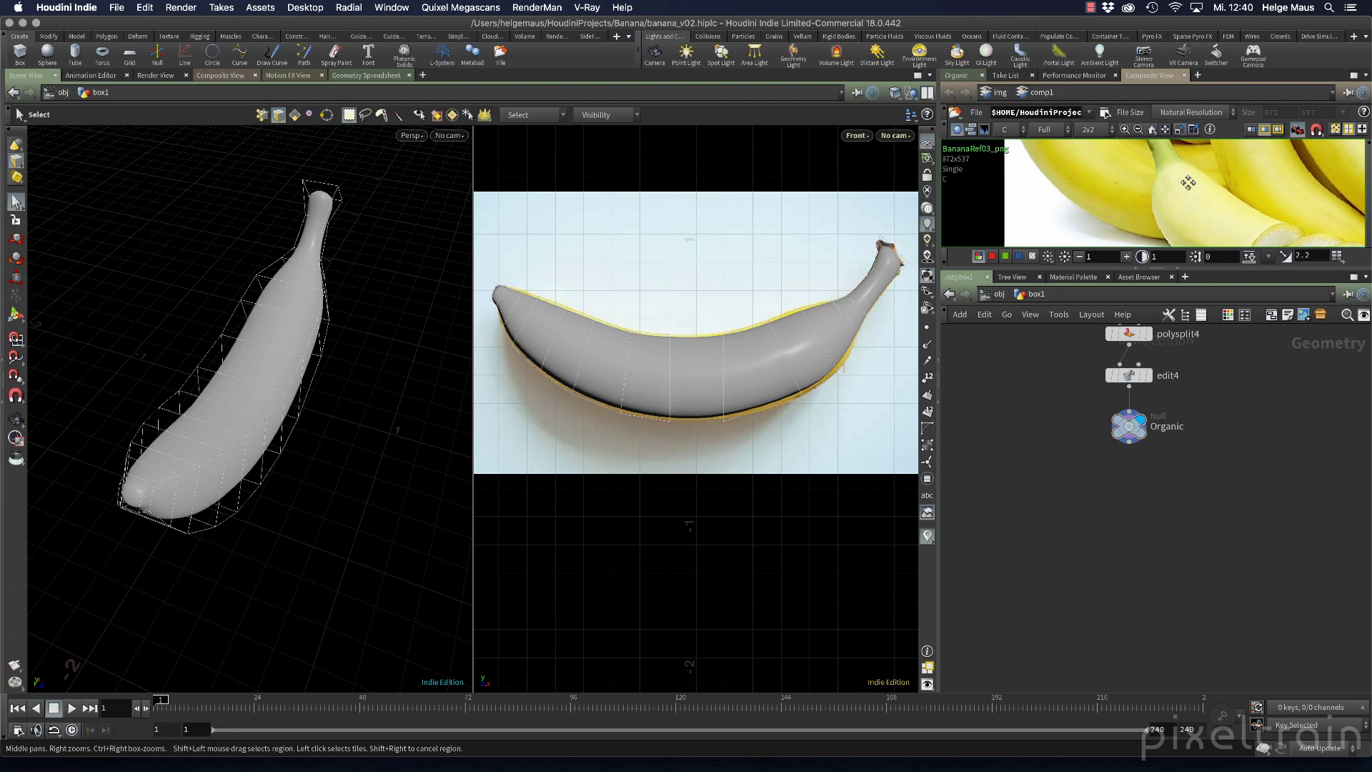
pyautogui.scroll(2, 1187, 182)
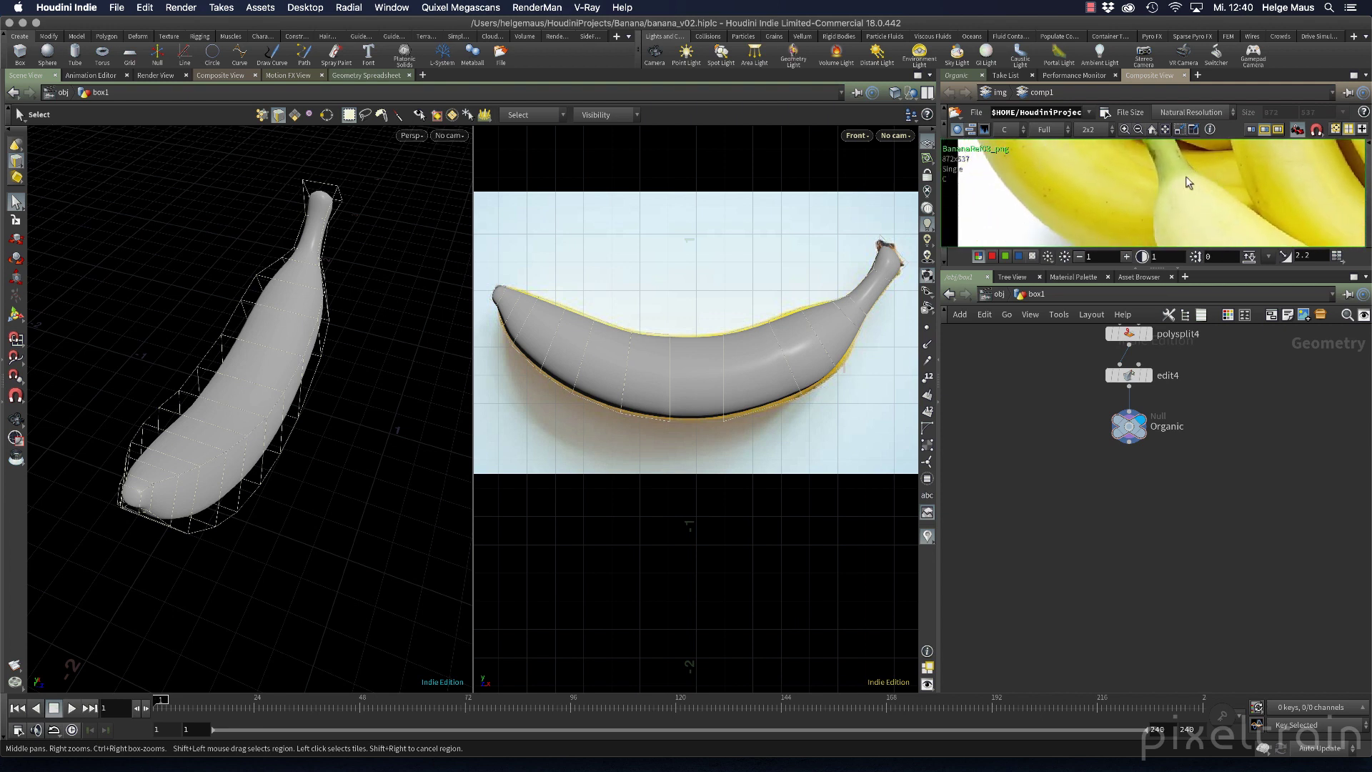
pyautogui.moveTo(1180, 191); pyautogui.dragTo(1232, 185, button='middle')
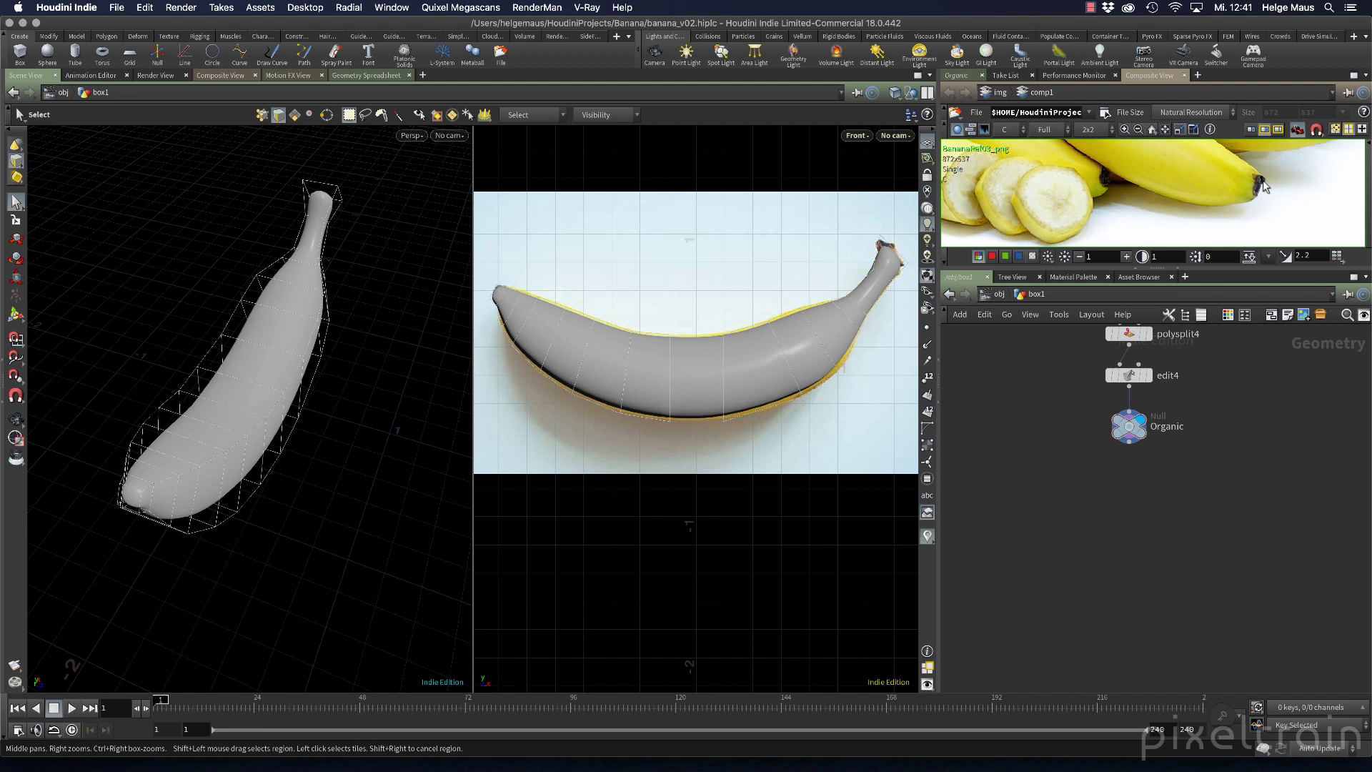
pyautogui.moveTo(1175, 160); pyautogui.dragTo(1193, 198, button='right')
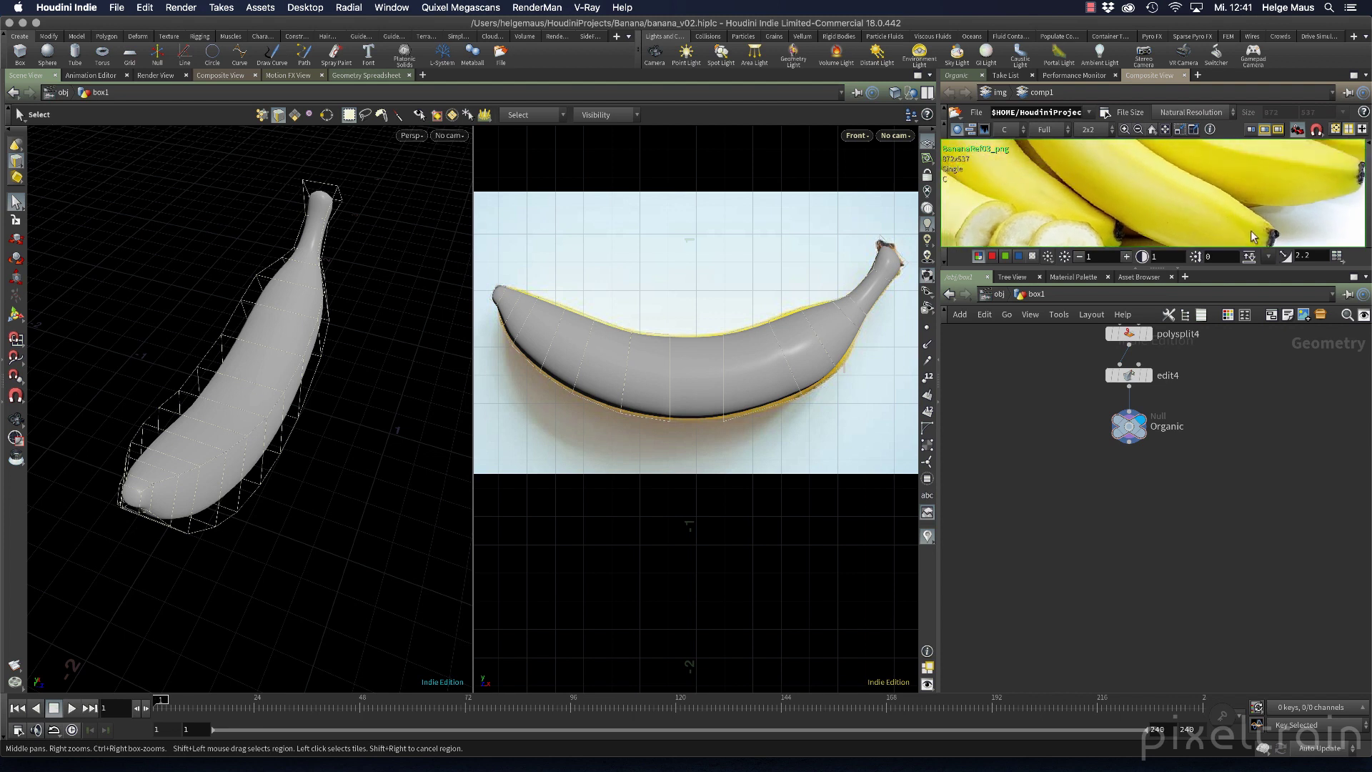
pyautogui.moveTo(1254, 215); pyautogui.dragTo(1139, 204, button='right')
pyautogui.moveTo(1139, 205)
pyautogui.mouseDown(button='middle')
pyautogui.moveTo(1106, 189)
pyautogui.moveTo(1104, 219)
pyautogui.moveTo(1193, 215)
pyautogui.moveTo(1136, 186)
pyautogui.mouseUp(button='middle')
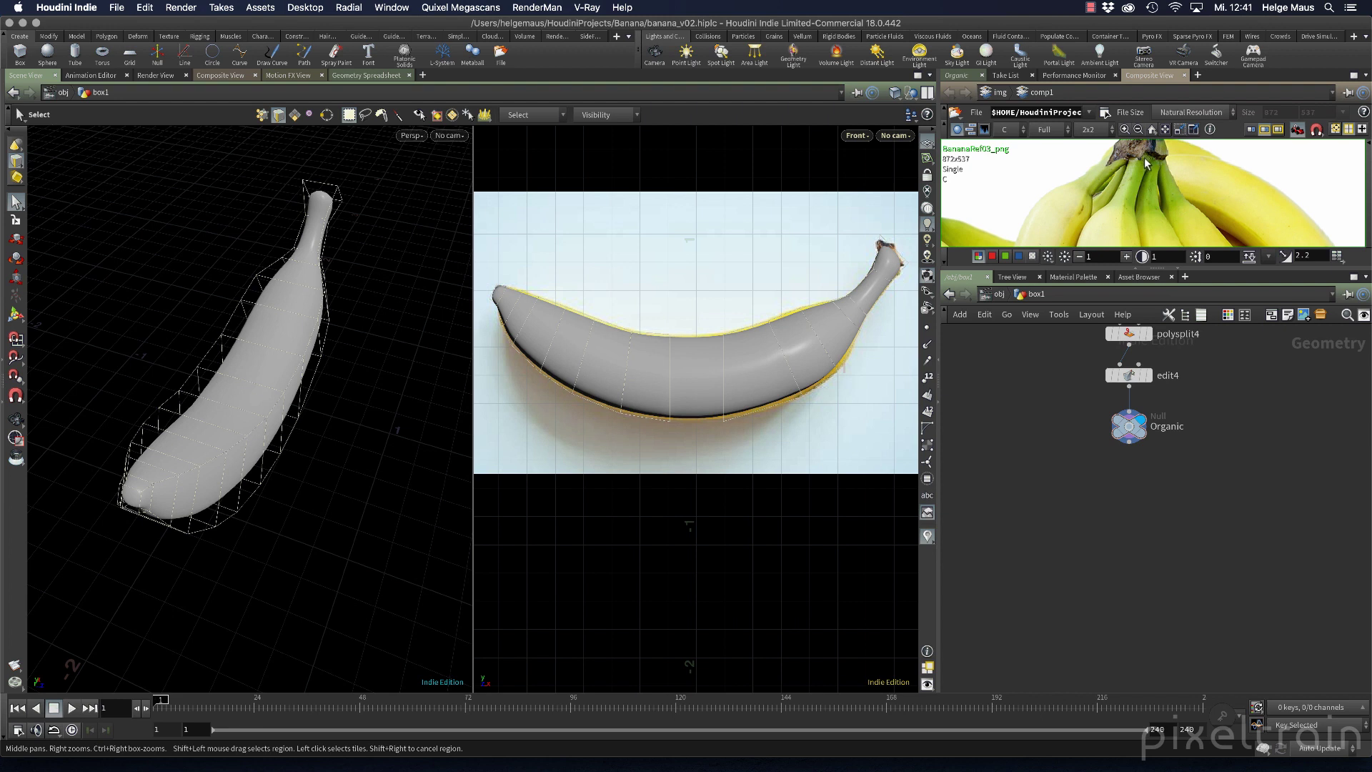
pyautogui.scroll(-3, 1145, 158)
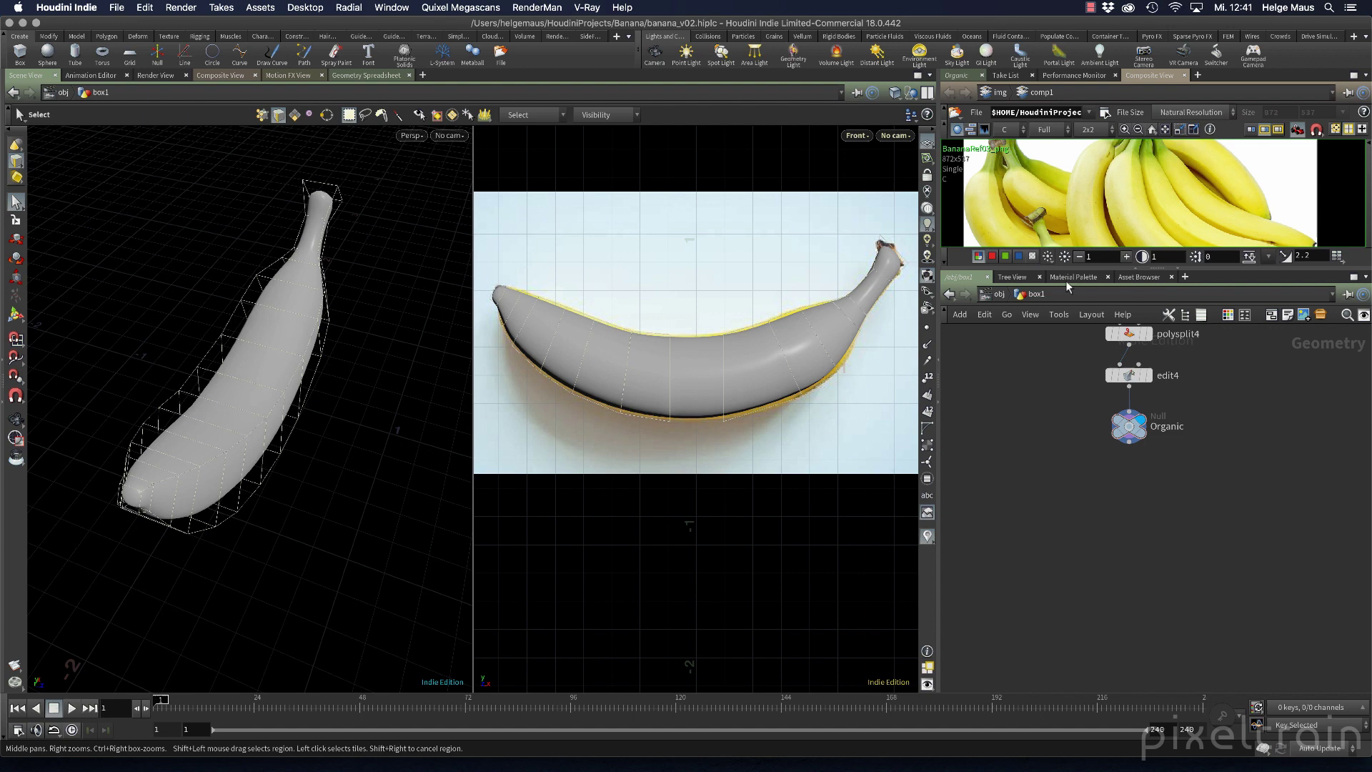
pyautogui.click(956, 75)
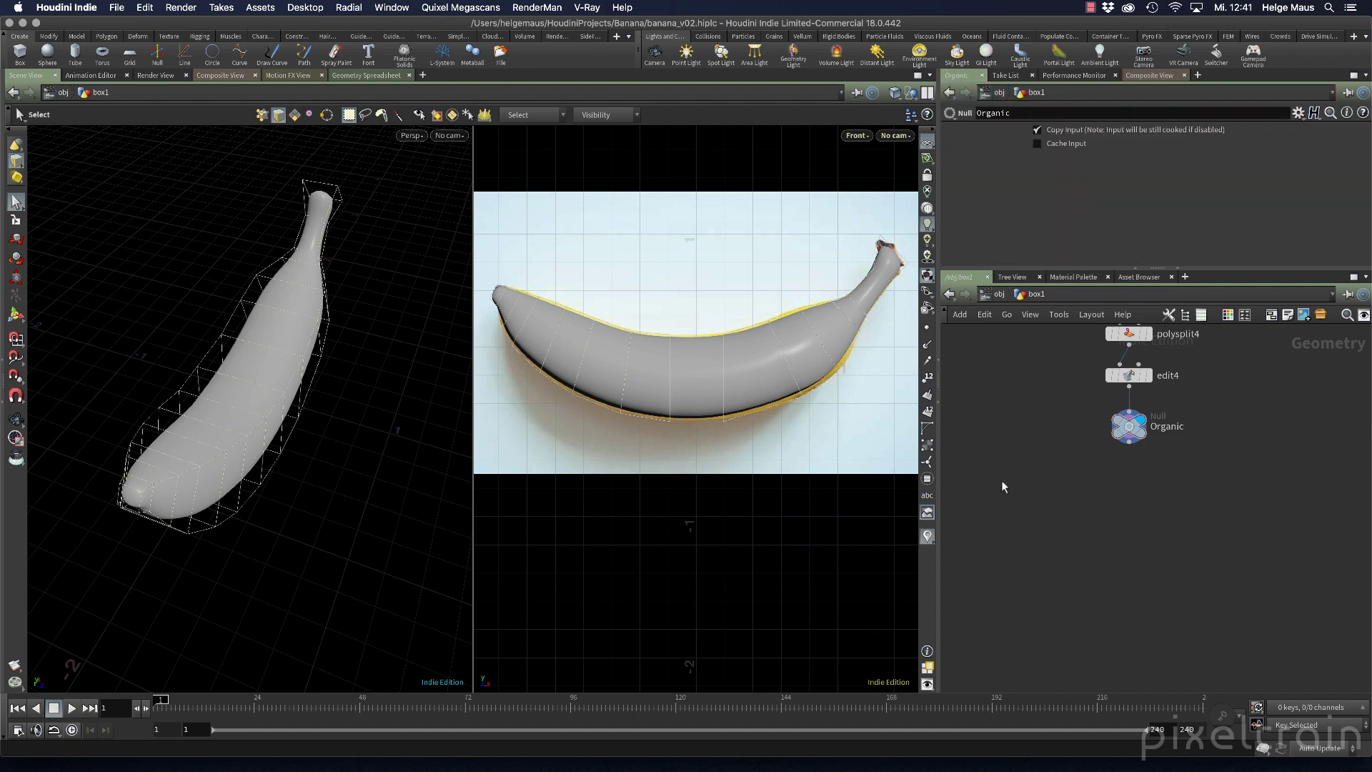
# Switch the viewport layout to a single perspective view of the banana and save the scene
pyautogui.press('Escape')
pyautogui.moveTo(325, 496); pyautogui.dragTo(371, 438)
pyautogui.press('s')
pyautogui.click(926, 92)
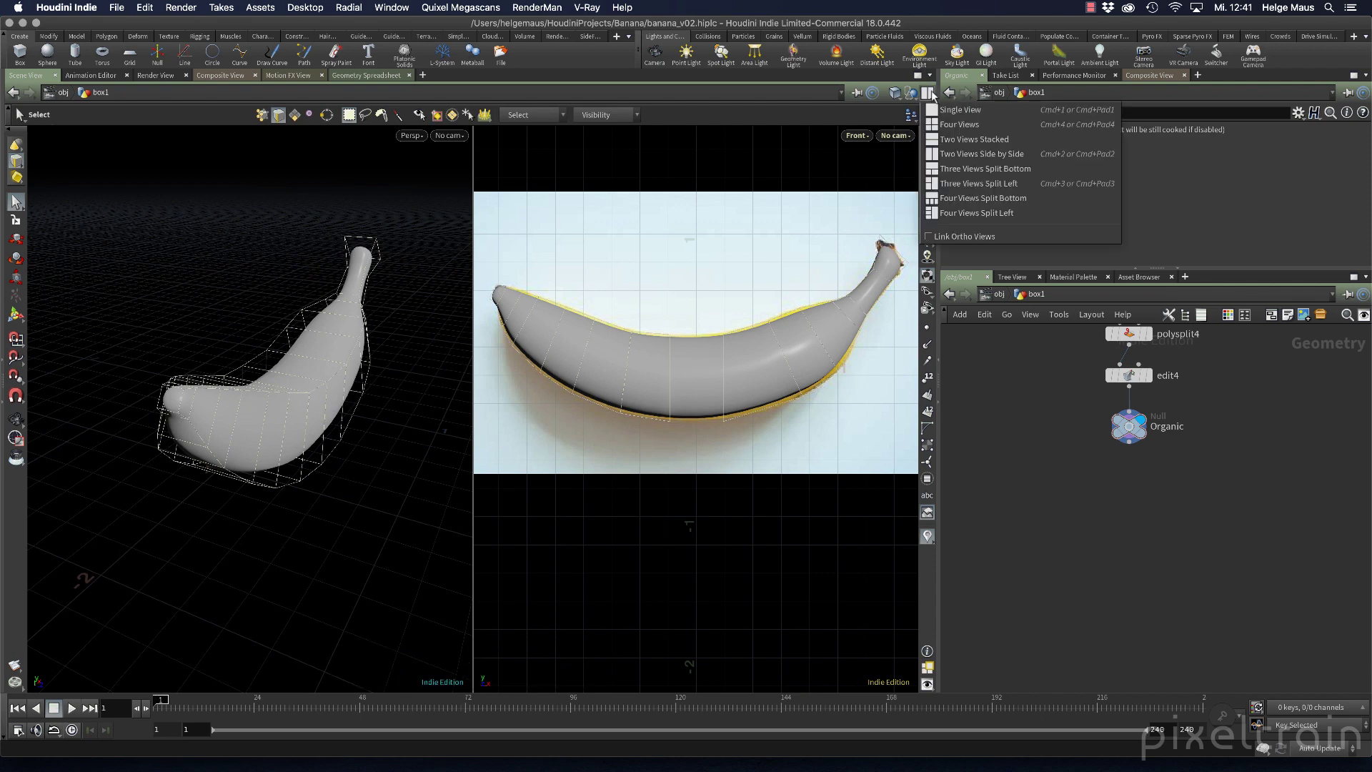
pyautogui.click(947, 110)
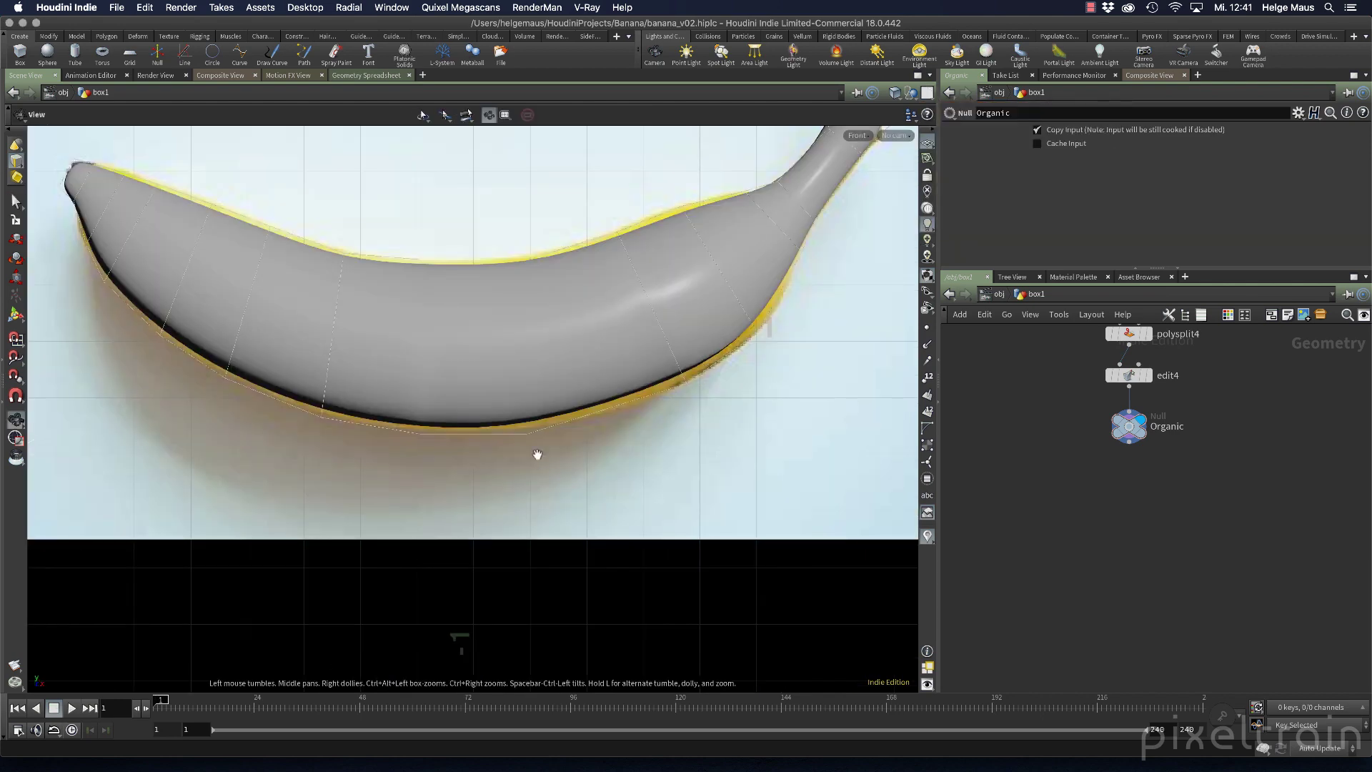
pyautogui.hotkey('space', '1')
pyautogui.moveTo(655, 434); pyautogui.dragTo(514, 453, button='right')
pyautogui.moveTo(515, 453); pyautogui.dragTo(587, 450)
pyautogui.press('super+s')
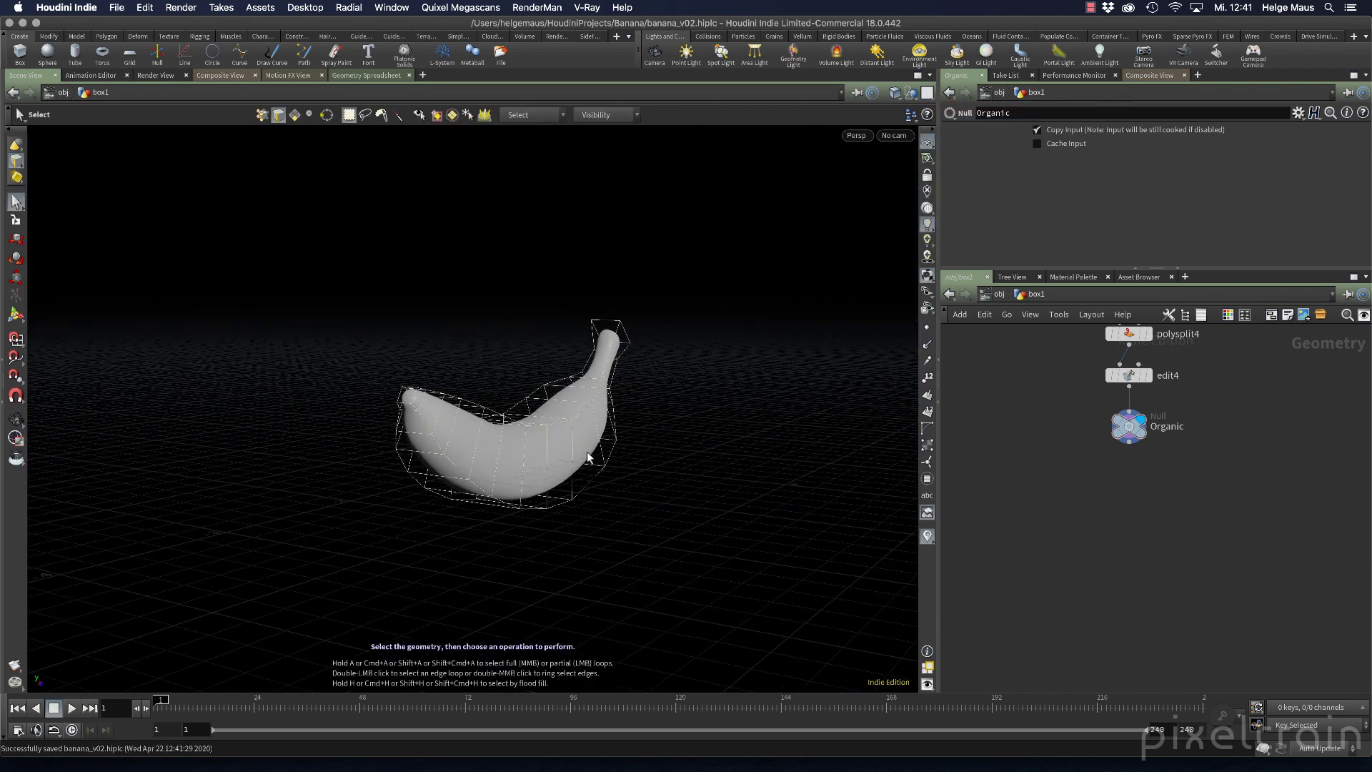
# Inspect the banana model and the node chain leading down to the Organic null
pyautogui.moveTo(587, 453); pyautogui.dragTo(530, 445, button='middle')
pyautogui.press('d')
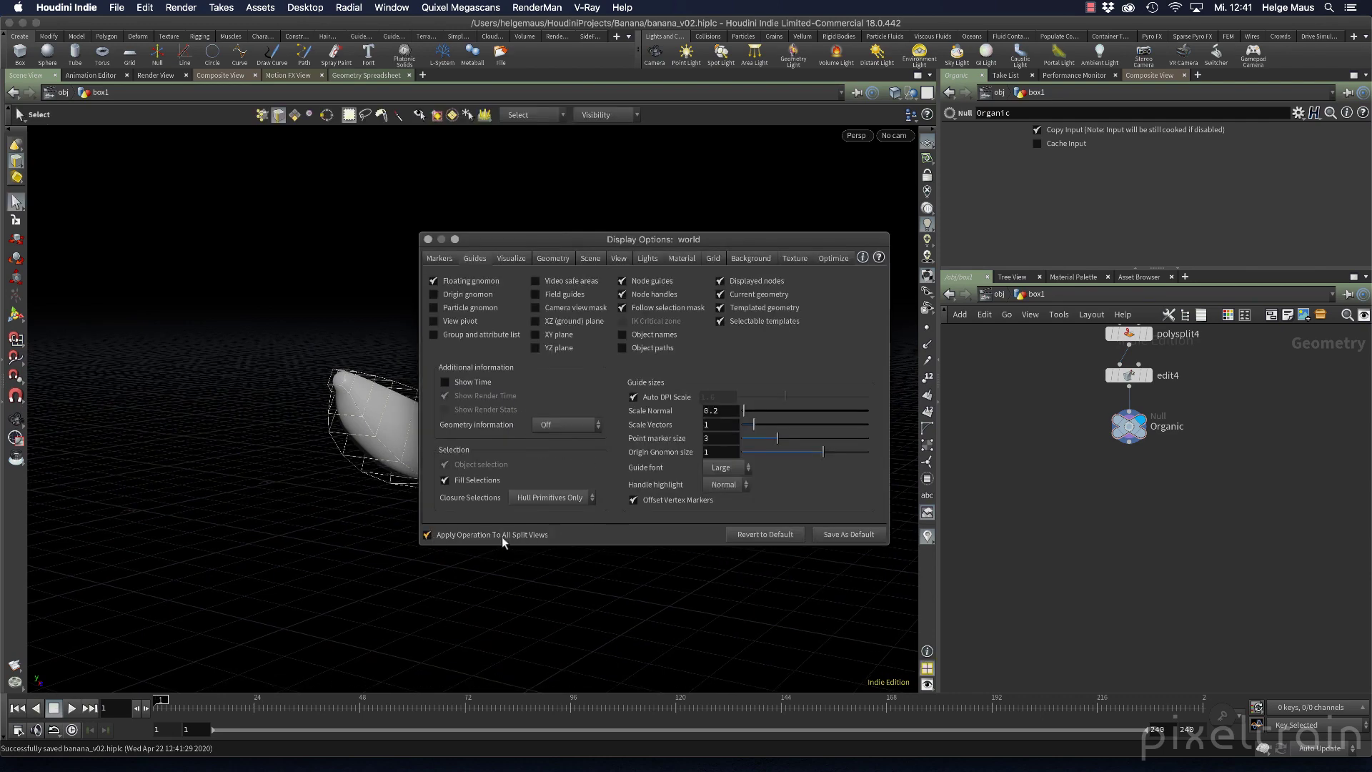
pyautogui.click(427, 240)
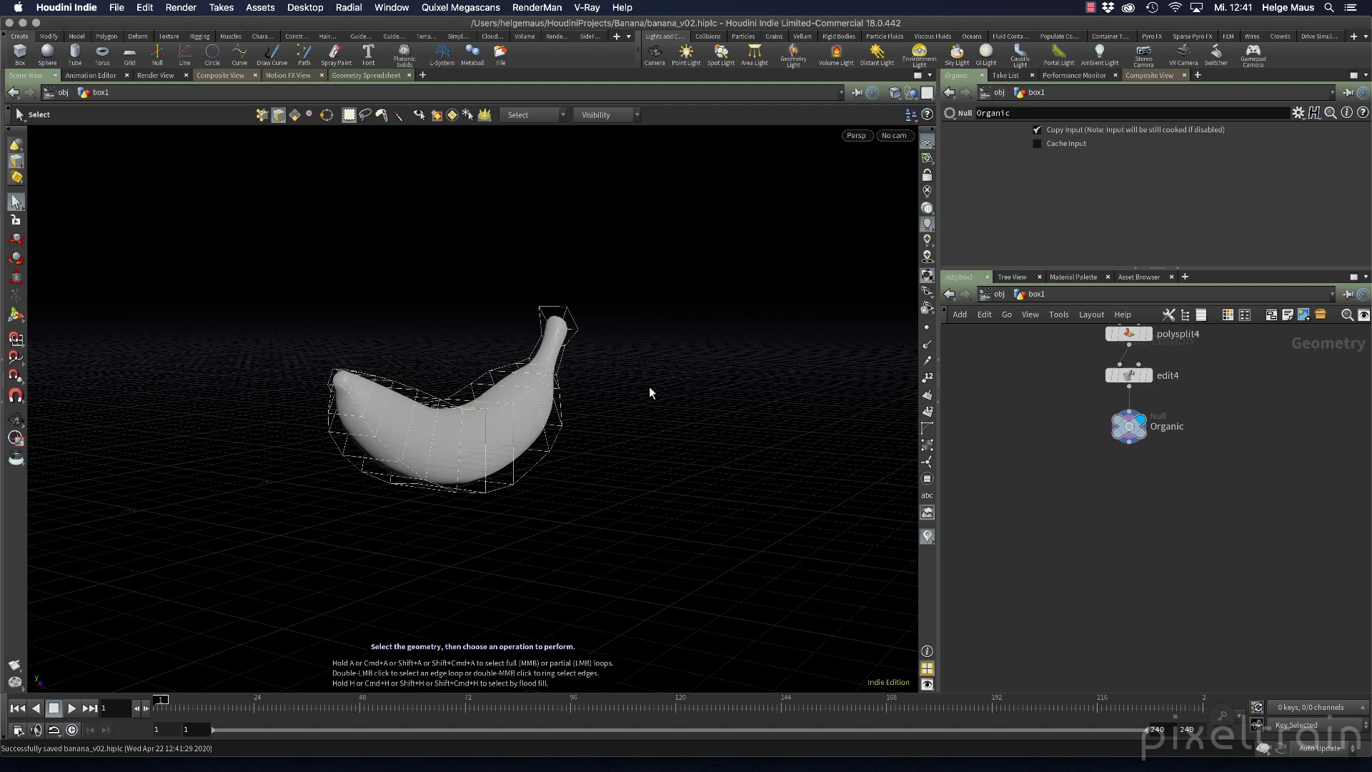
pyautogui.keyDown('alt'); pyautogui.moveTo(648, 386); pyautogui.dragTo(535, 383, button='right'); pyautogui.keyUp('alt')
pyautogui.keyDown('alt'); pyautogui.moveTo(536, 383); pyautogui.dragTo(523, 413); pyautogui.keyUp('alt')
pyautogui.keyDown('alt'); pyautogui.moveTo(523, 413); pyautogui.dragTo(723, 409, button='right'); pyautogui.keyUp('alt')
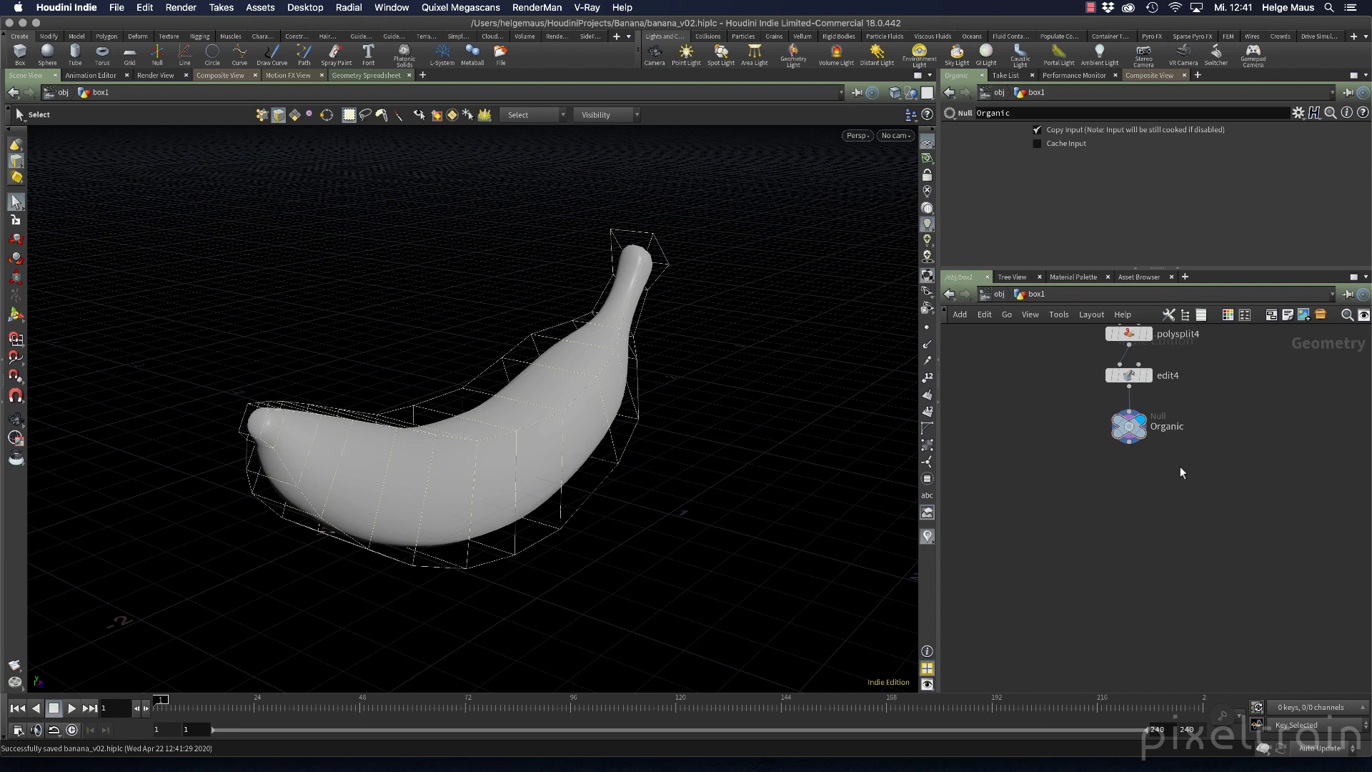
pyautogui.scroll(-6, 1180, 466)
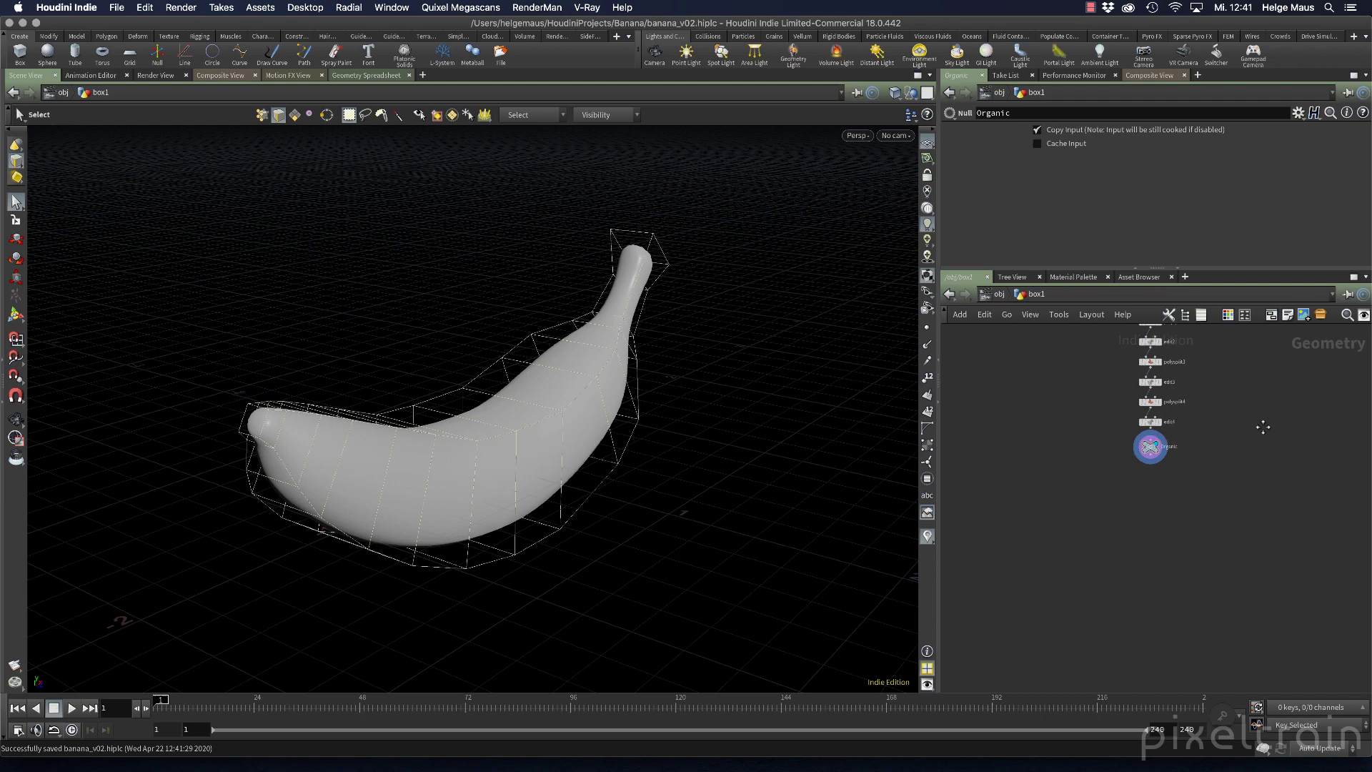
pyautogui.moveTo(1200, 548); pyautogui.dragTo(1237, 390, button='middle')
pyautogui.scroll(3, 1187, 489)
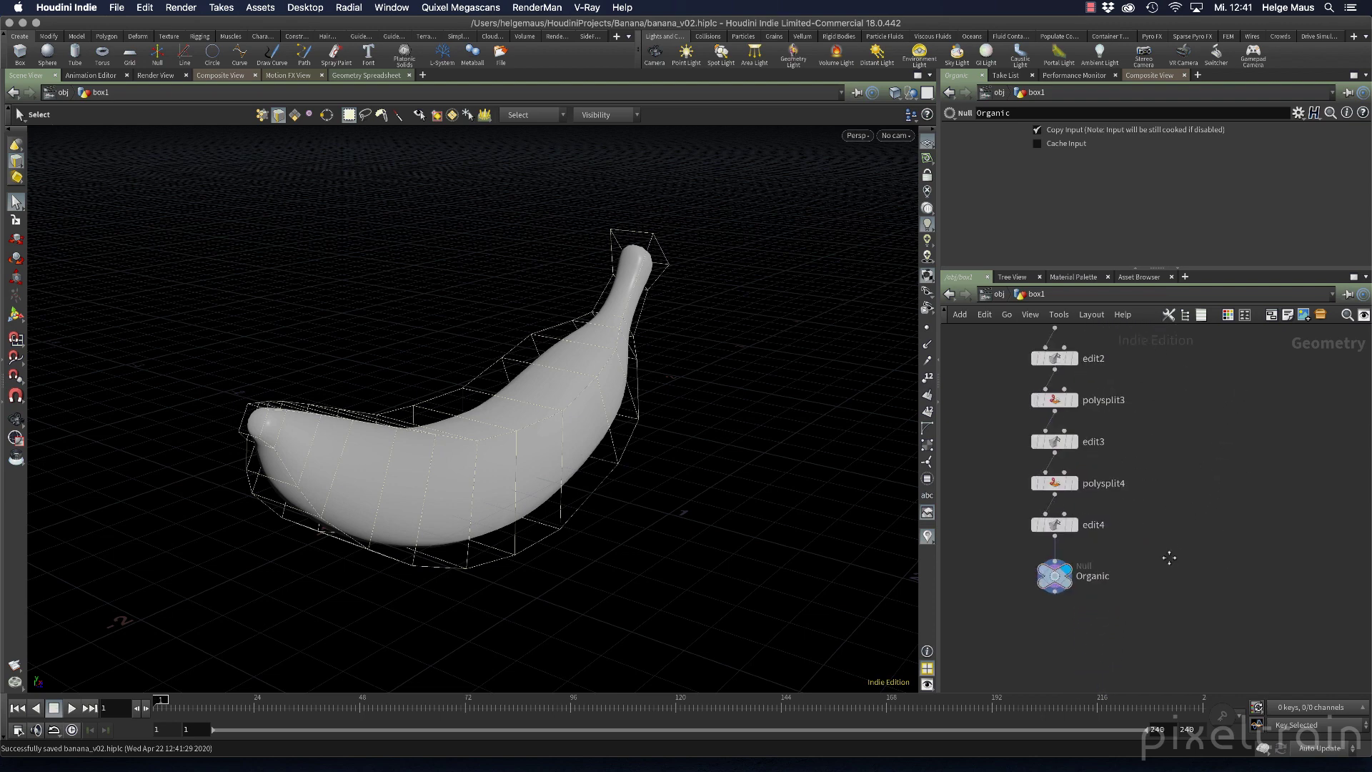
pyautogui.moveTo(1176, 477); pyautogui.dragTo(1178, 532, button='middle')
pyautogui.moveTo(1163, 621); pyautogui.dragTo(1208, 515, button='middle')
pyautogui.scroll(3, 1146, 554)
pyautogui.moveTo(1130, 542); pyautogui.dragTo(1126, 534, button='middle')
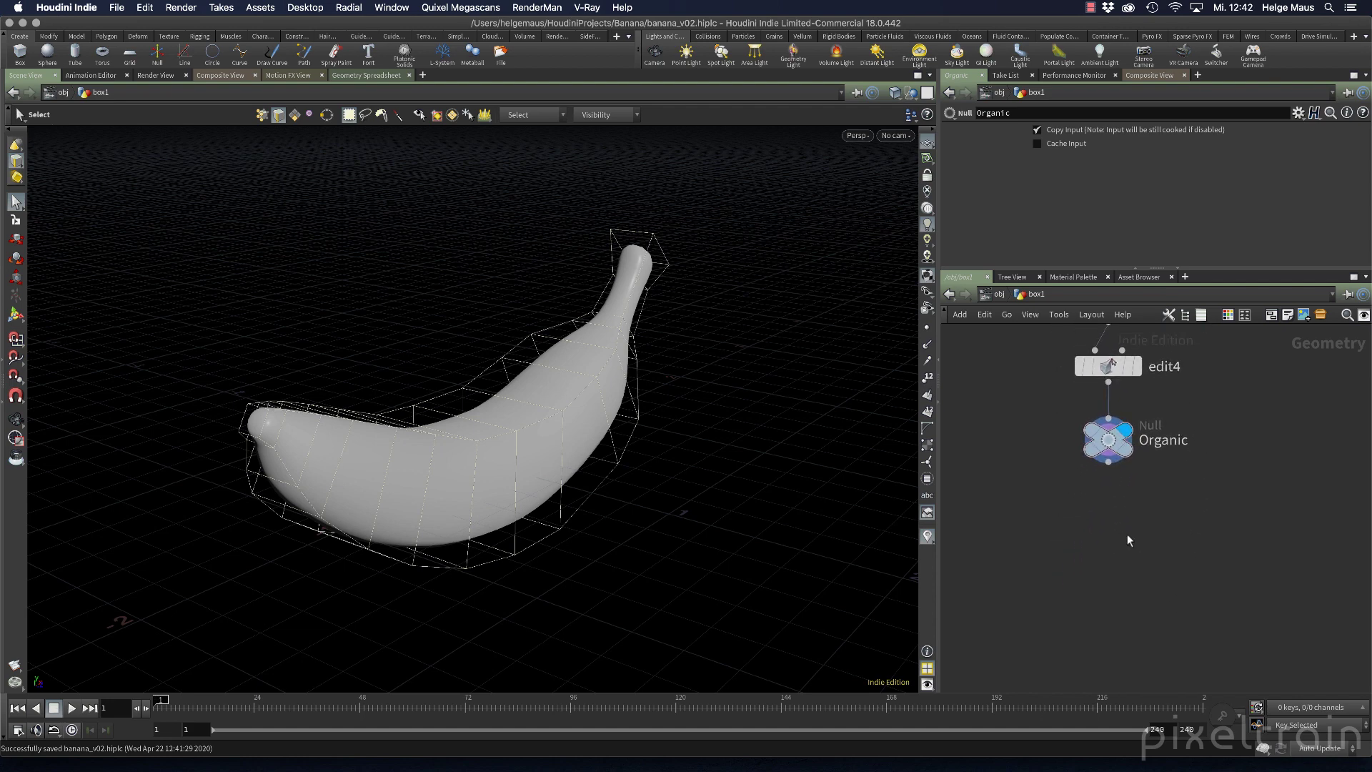
# Insert a lengthwise edge loop over the banana's upper surface below the Organic null, centred at 0.5 between the existing edges
pyautogui.press('space')
pyautogui.moveTo(556, 483); pyautogui.dragTo(481, 459)
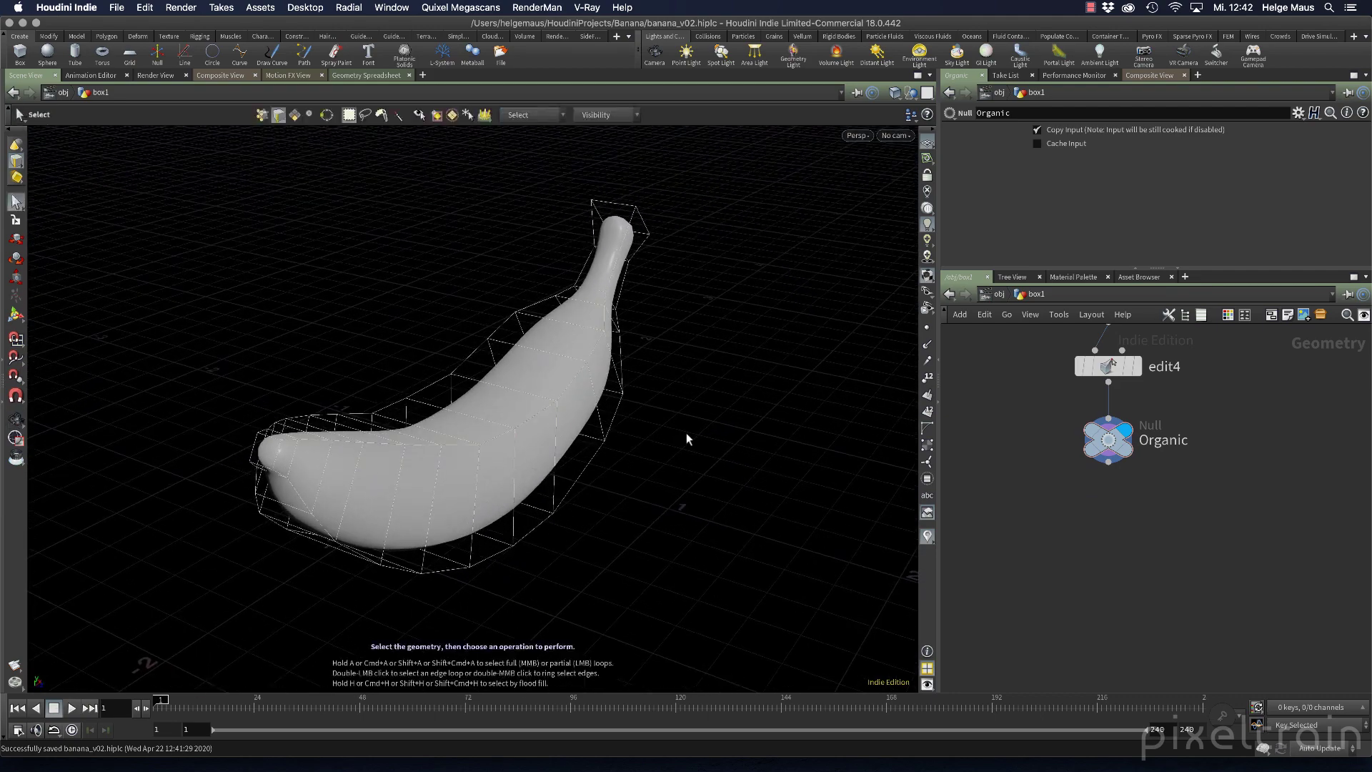
pyautogui.press('c')
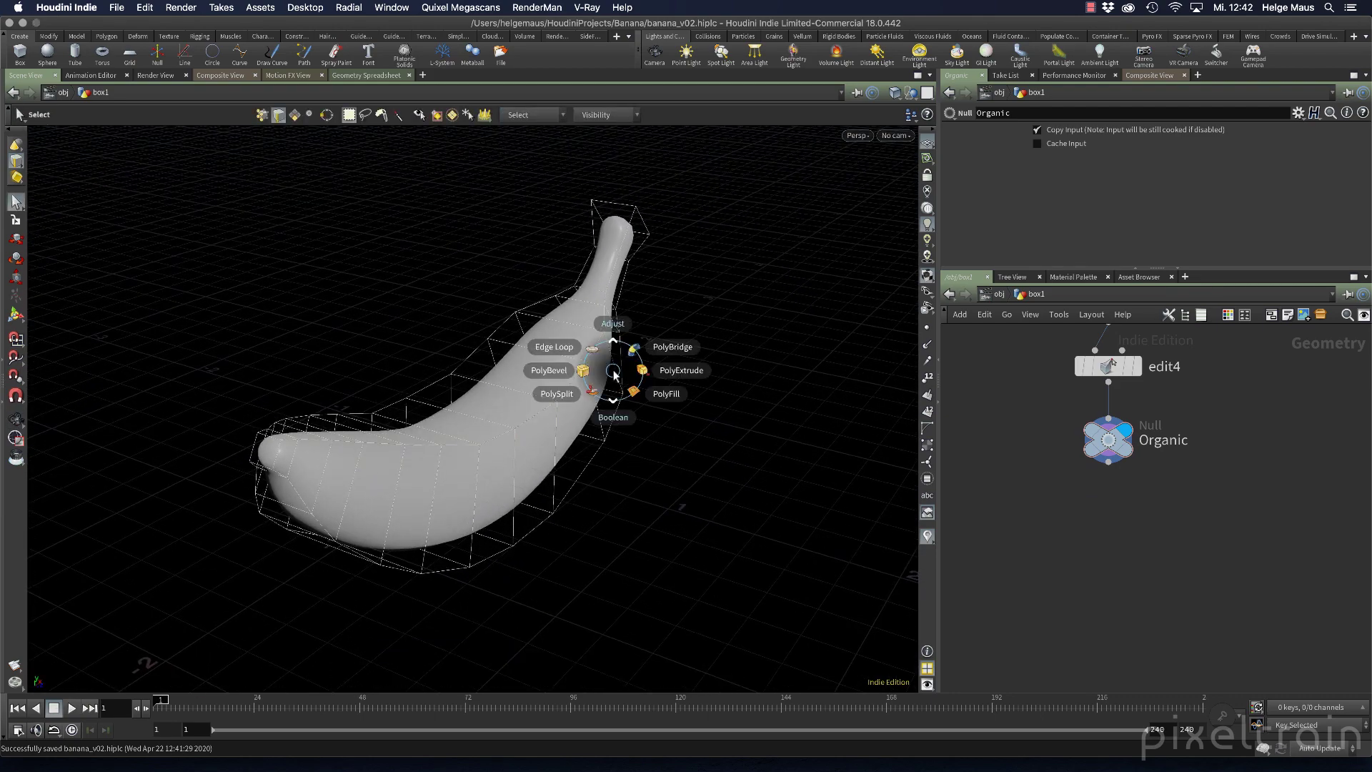
pyautogui.click(563, 348)
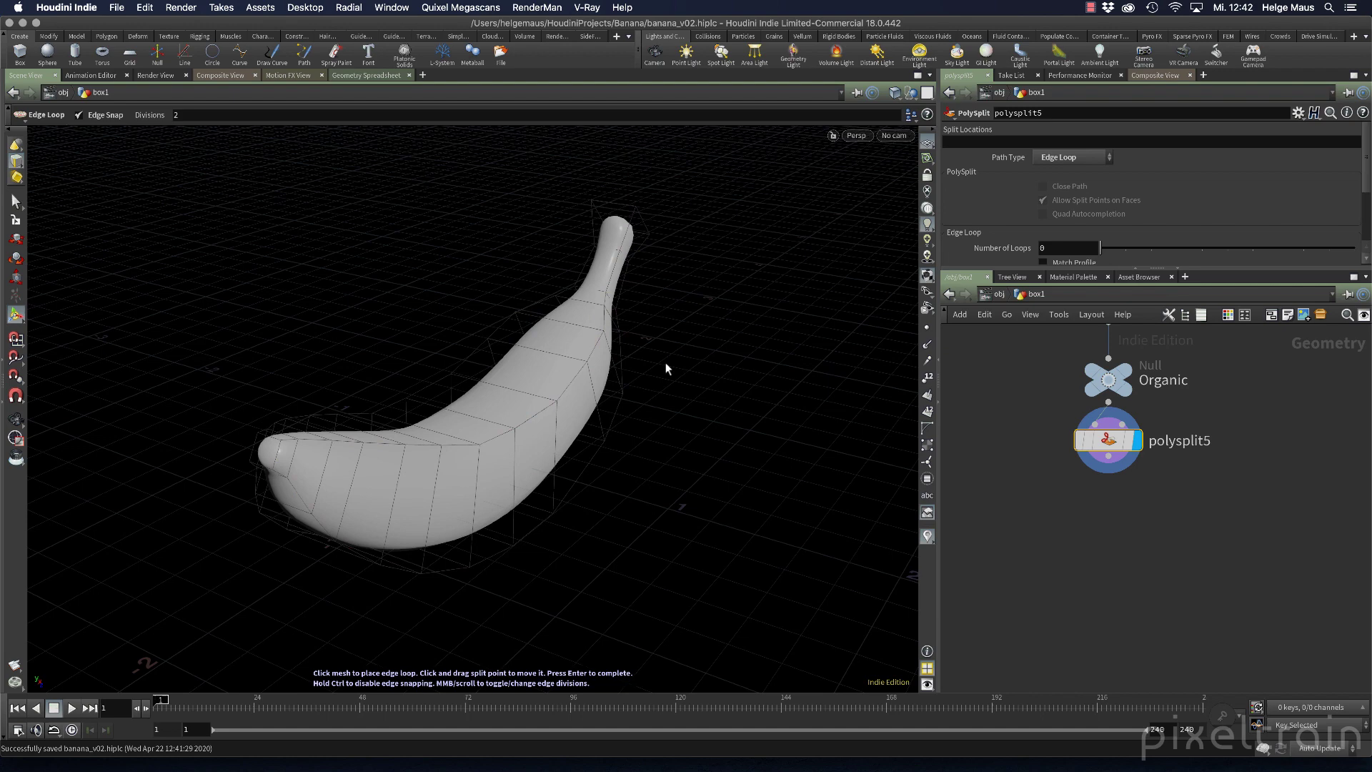
pyautogui.press('space')
pyautogui.moveTo(666, 365); pyautogui.dragTo(689, 410)
pyautogui.moveTo(372, 422); pyautogui.dragTo(523, 442, button='right')
pyautogui.moveTo(523, 442); pyautogui.dragTo(541, 380, button='middle')
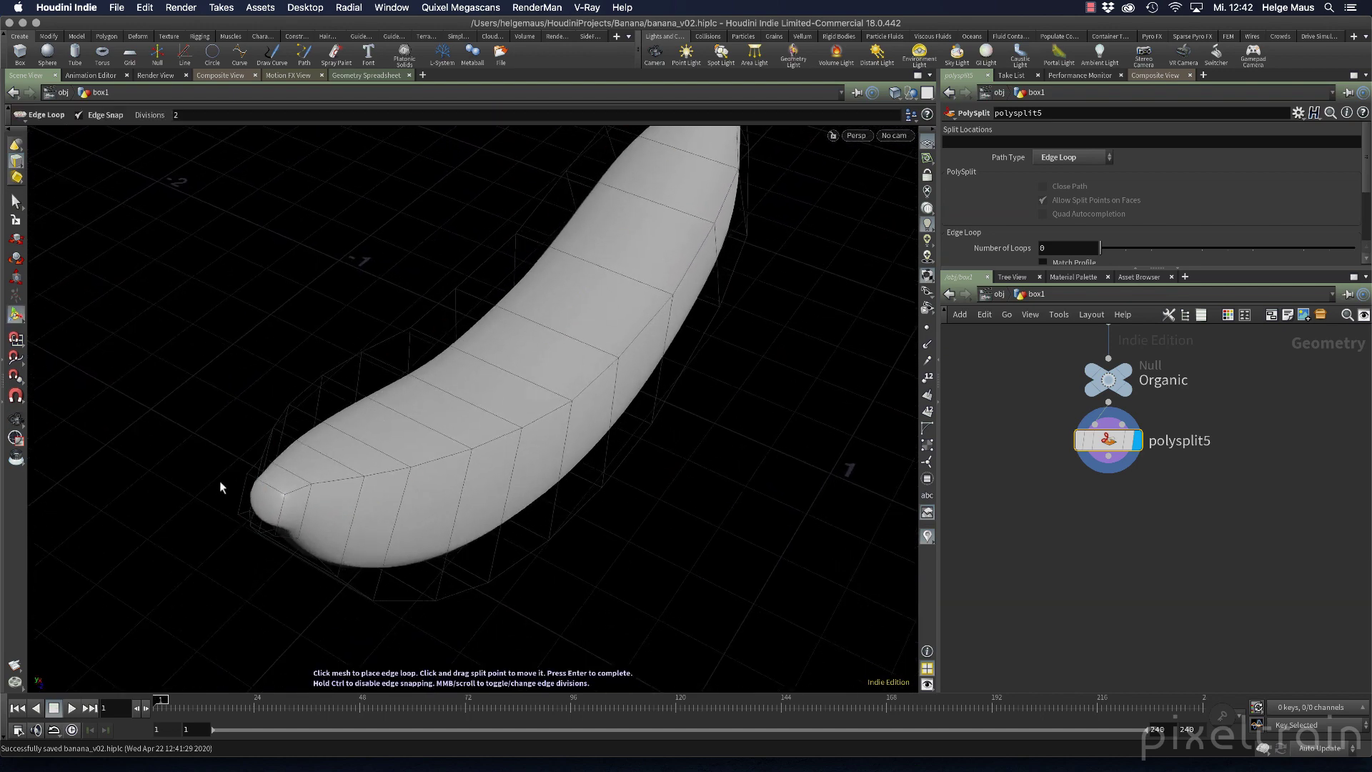
pyautogui.scroll(2, 271, 492)
pyautogui.click(265, 485)
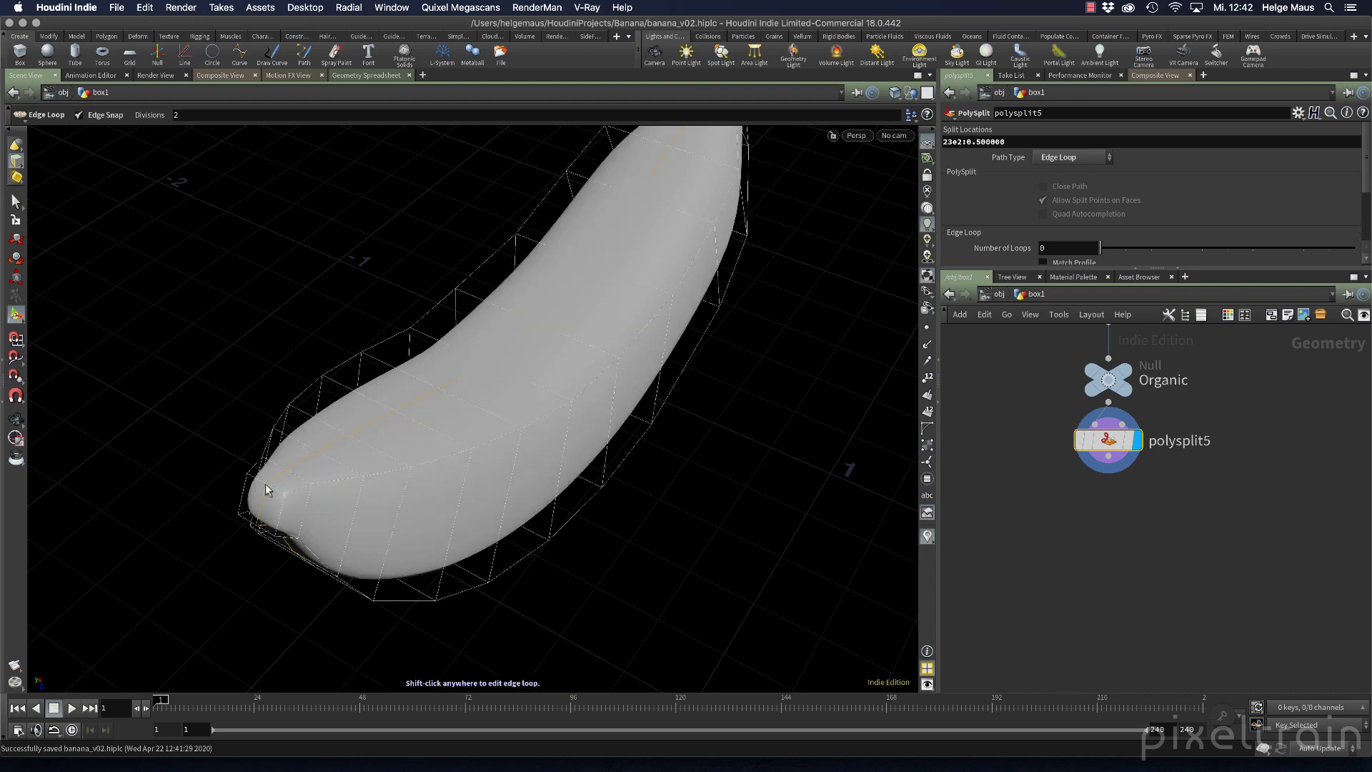
pyautogui.moveTo(537, 505); pyautogui.dragTo(513, 514, button='middle')
pyautogui.moveTo(526, 498); pyautogui.dragTo(545, 435)
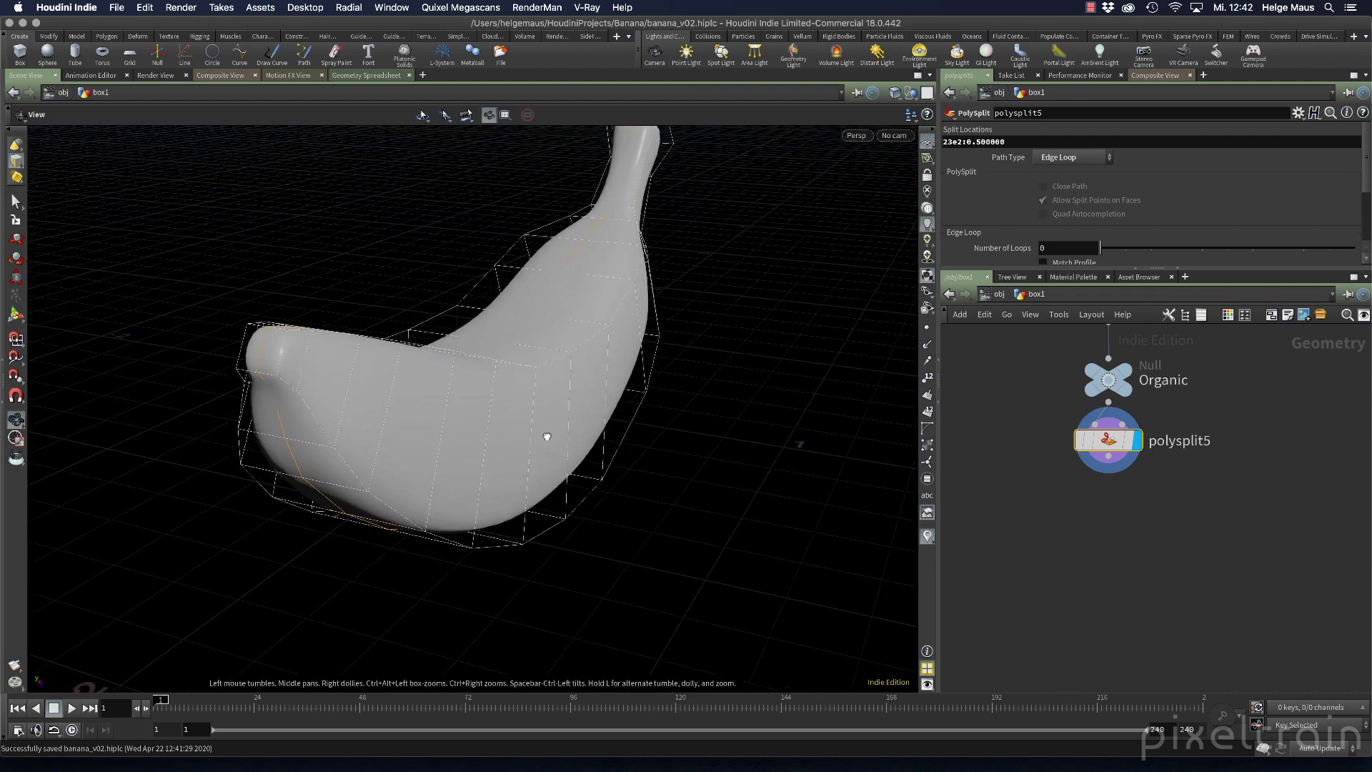
pyautogui.press('Return')
# Repeat the Edge Loop operation to insert a lengthwise loop along the banana's side, at 0.5 between the existing edges
pyautogui.press('q')
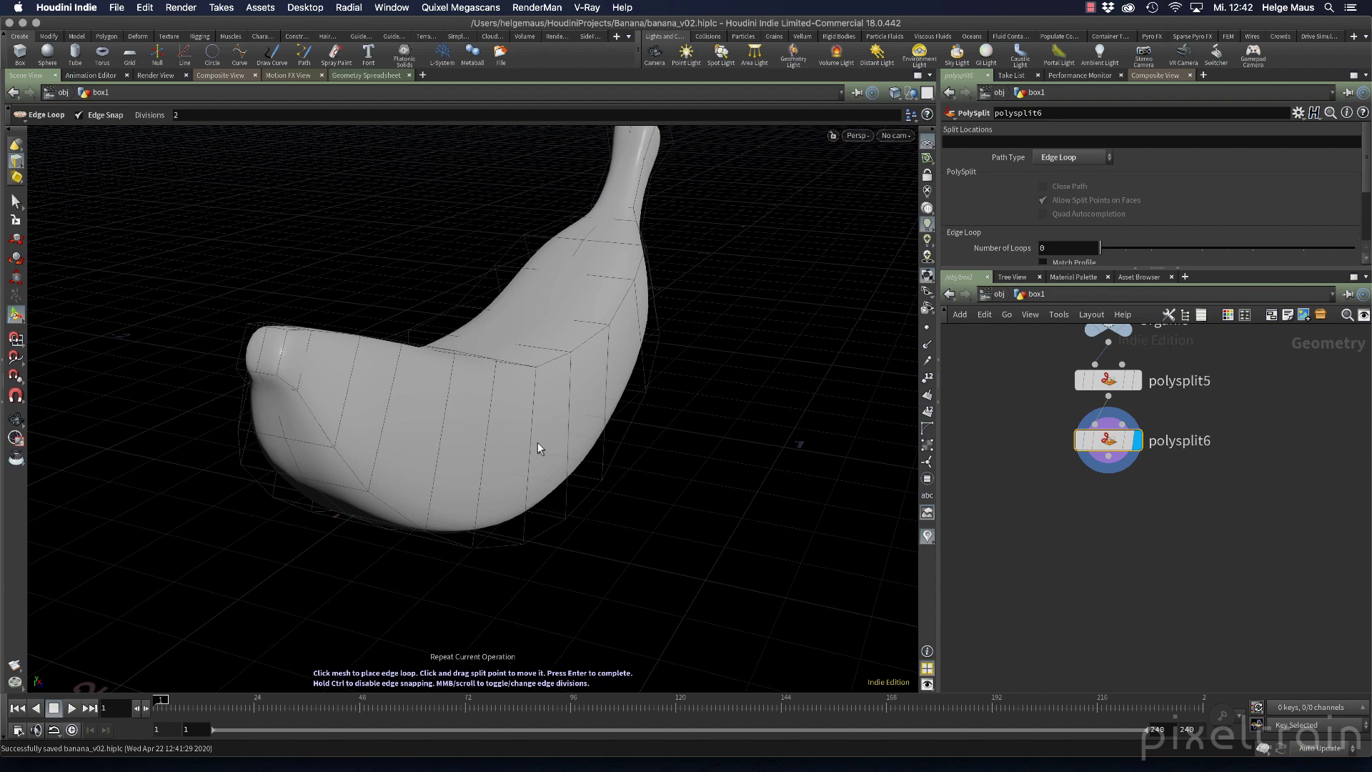
pyautogui.click(282, 362)
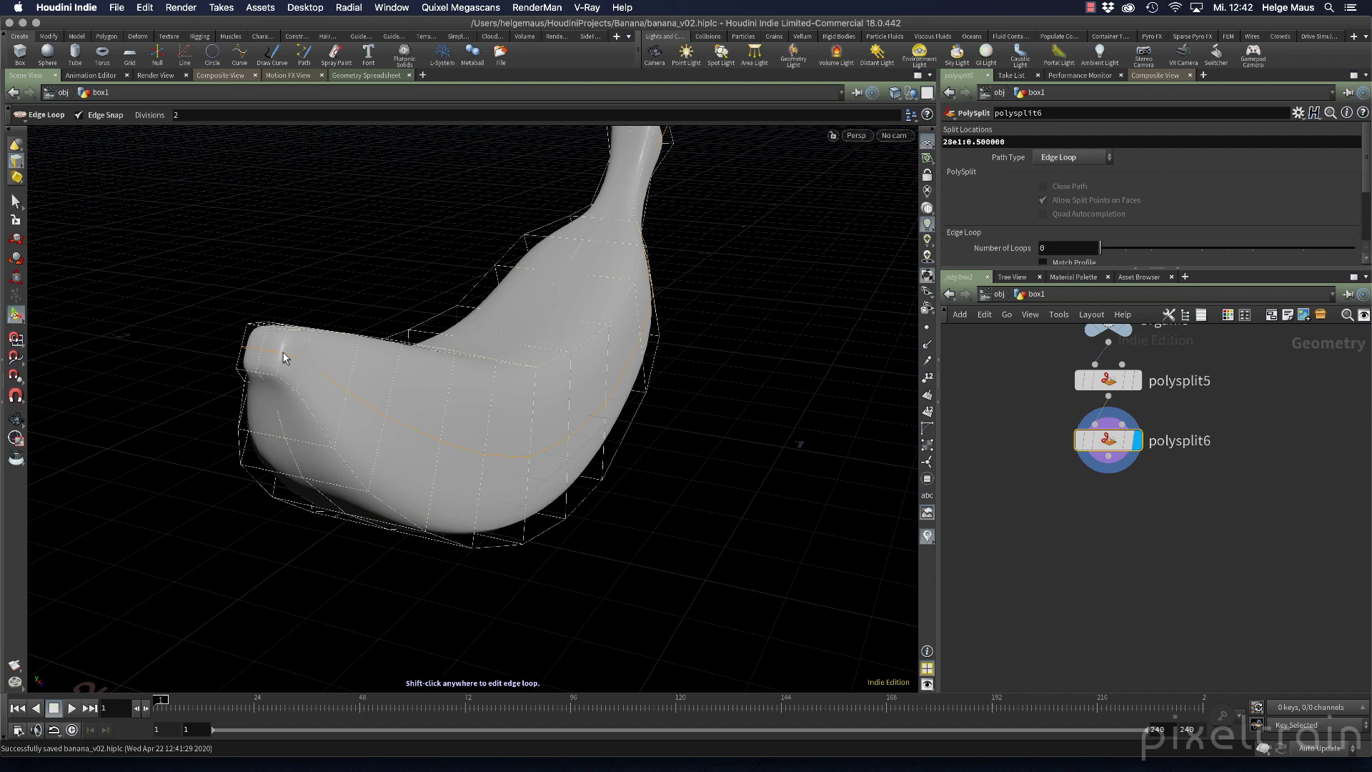
pyautogui.click(15, 220)
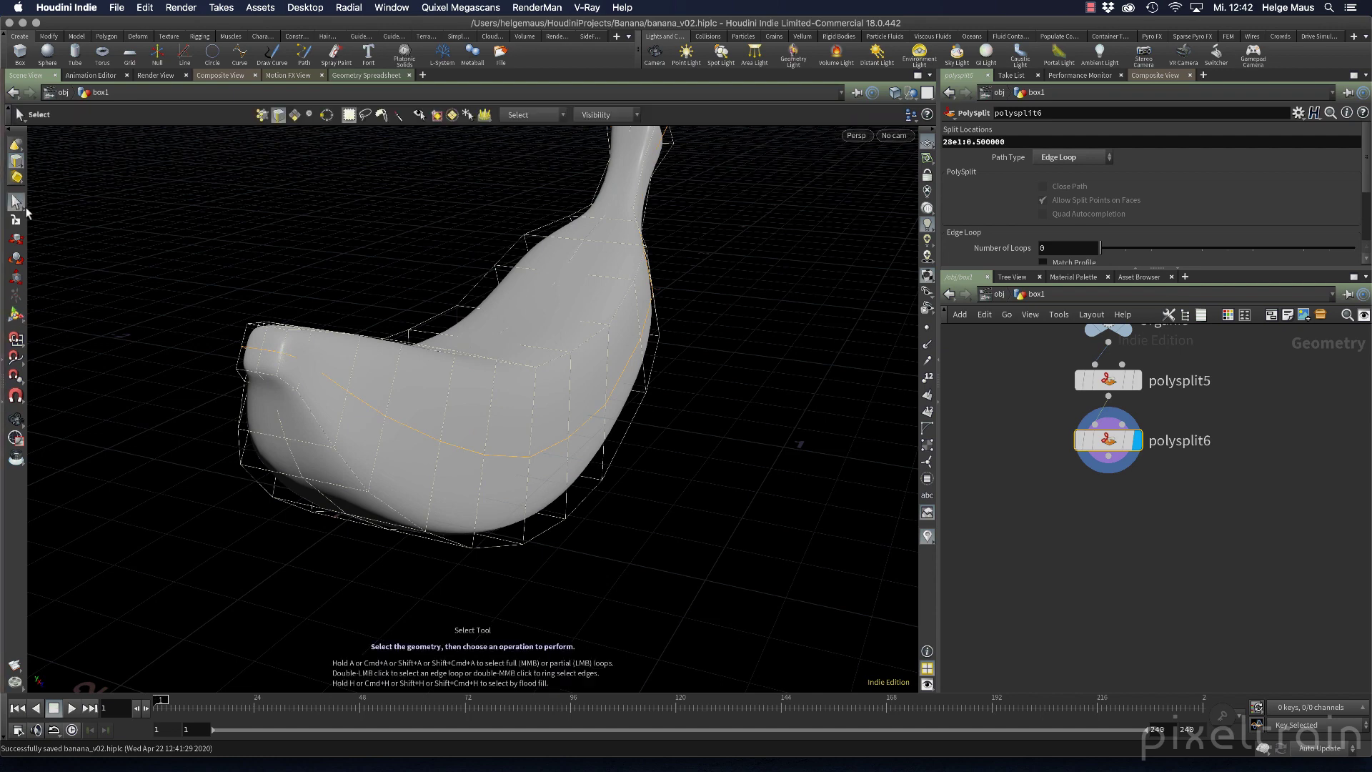
# Turn off viewport subdivision and show the banana's control mesh shaded with its wireframe edges
pyautogui.moveTo(641, 524); pyautogui.dragTo(593, 528)
pyautogui.press('s')
pyautogui.hotkey('shift', 'w')
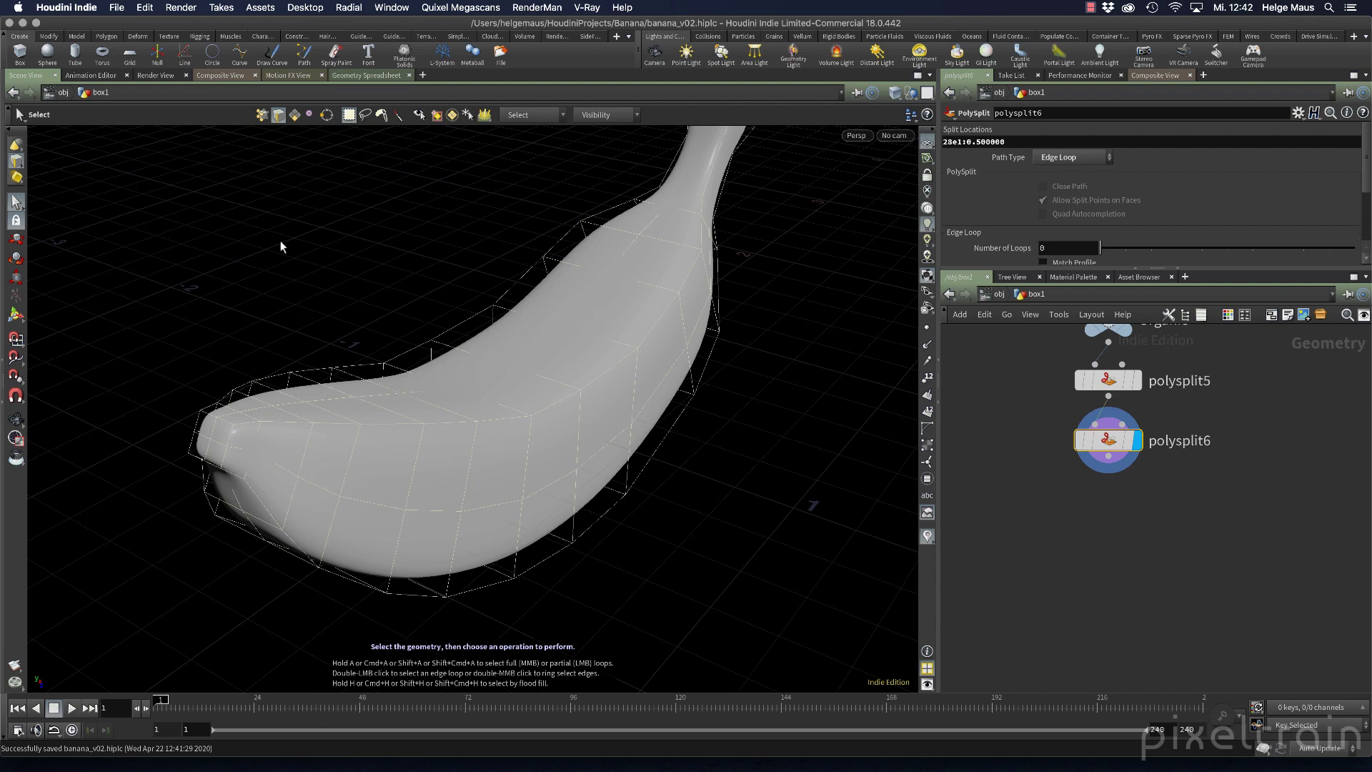
pyautogui.press('Escape')
pyautogui.moveTo(282, 245); pyautogui.dragTo(559, 405)
pyautogui.press('s')
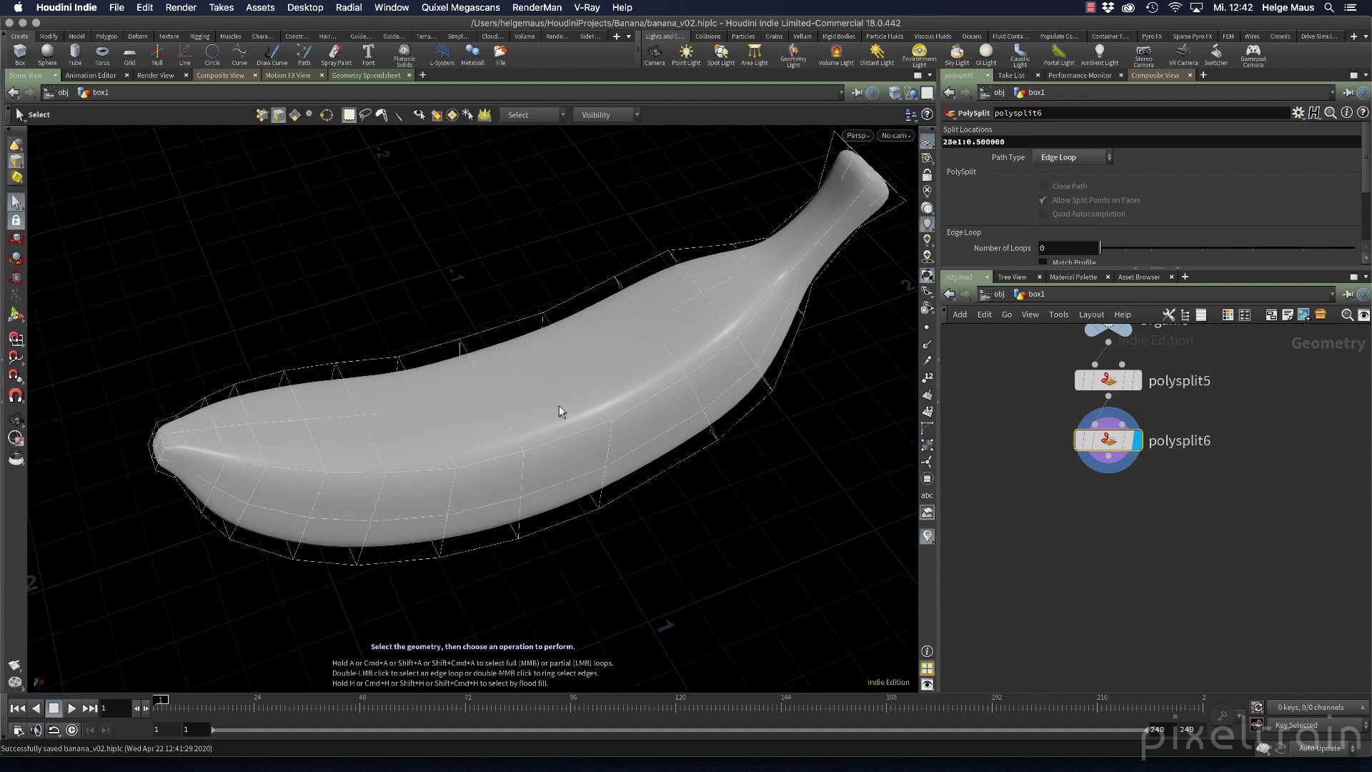
pyautogui.hotkey('shift', 'c')
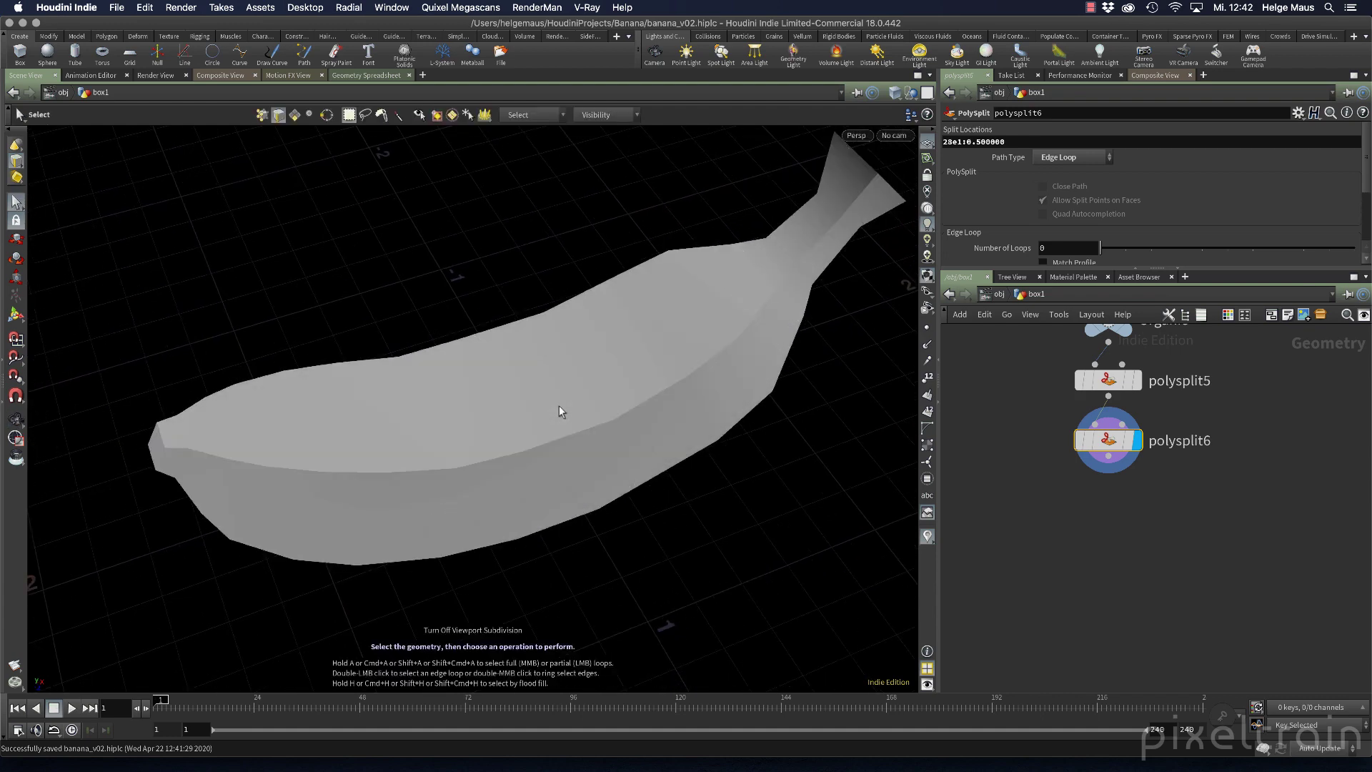
pyautogui.hotkey('shift', 'w')
pyautogui.press('Escape')
pyautogui.moveTo(590, 441)
pyautogui.mouseDown()
pyautogui.moveTo(658, 453)
pyautogui.moveTo(614, 465)
pyautogui.mouseUp()
pyautogui.press('s')
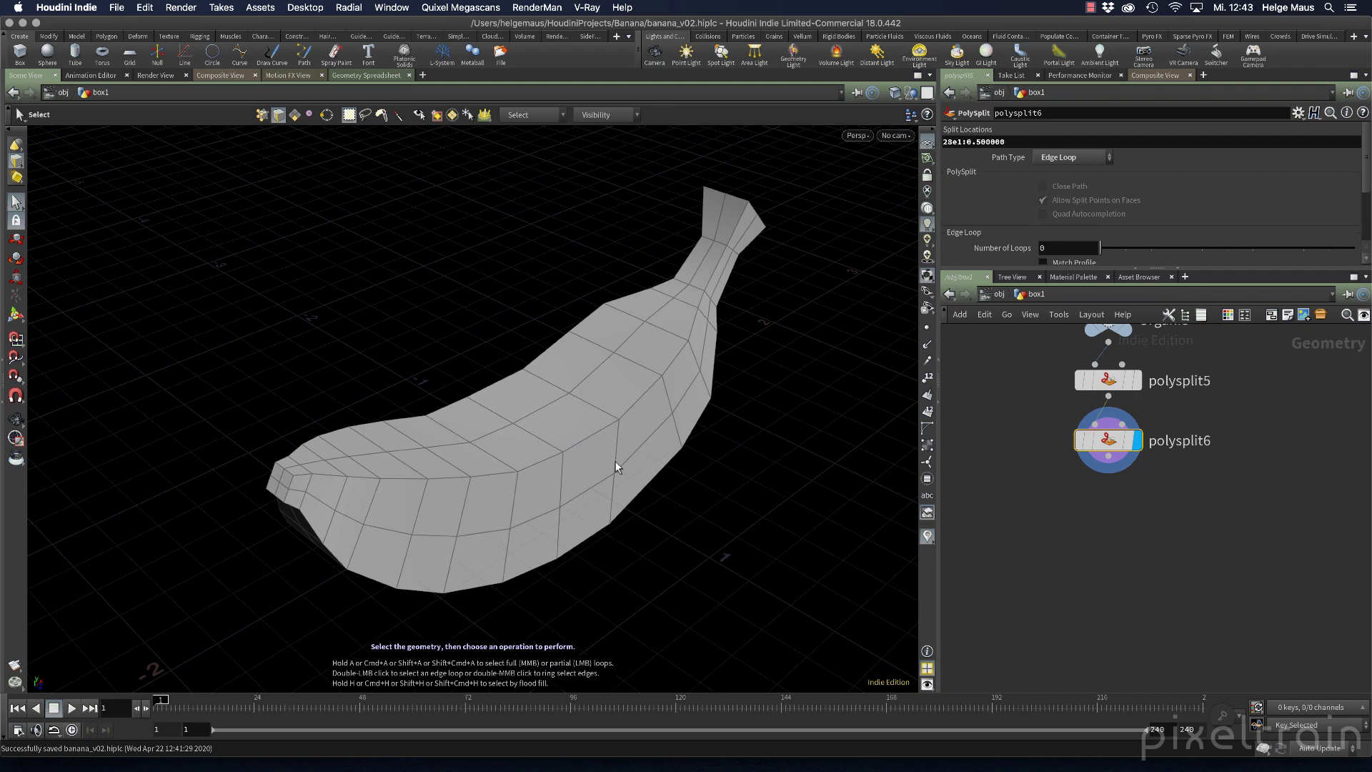
pyautogui.click(14, 205)
pyautogui.press('Escape')
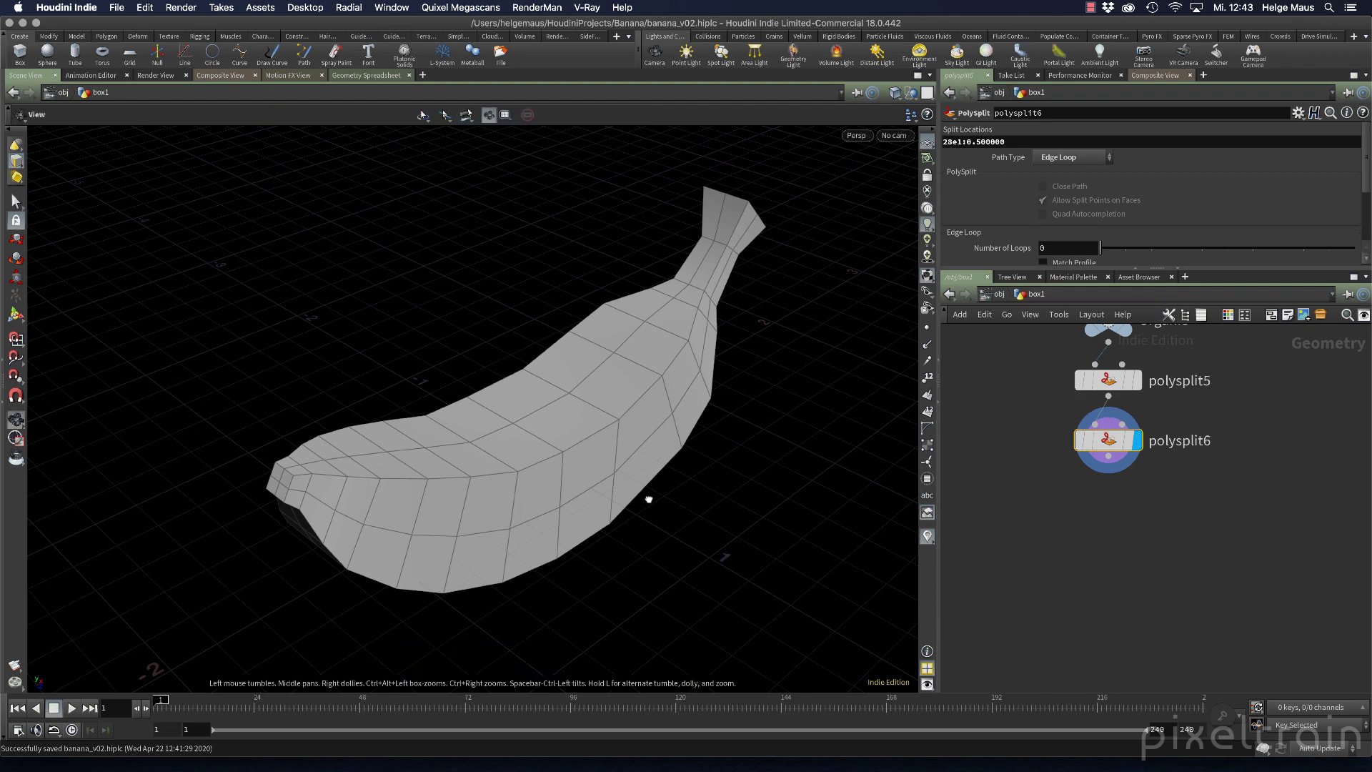
# Select the lengthwise edge loop along the middle of the banana's upper surface and raise it about 0.06 on Y
pyautogui.moveTo(649, 496); pyautogui.dragTo(637, 521)
pyautogui.press('s')
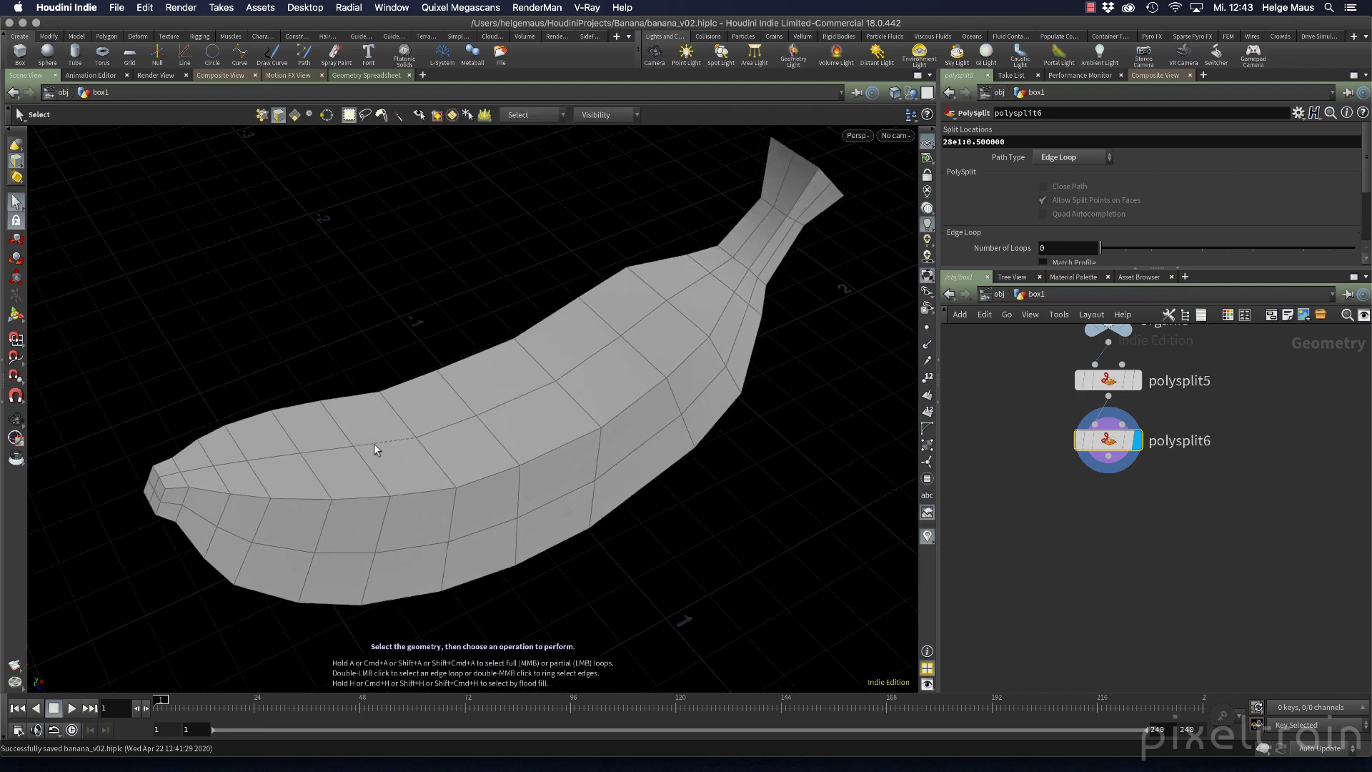
pyautogui.doubleClick(375, 444)
pyautogui.press('Escape')
pyautogui.moveTo(762, 438); pyautogui.dragTo(503, 519)
pyautogui.scroll(3, 530, 481)
pyautogui.press('s')
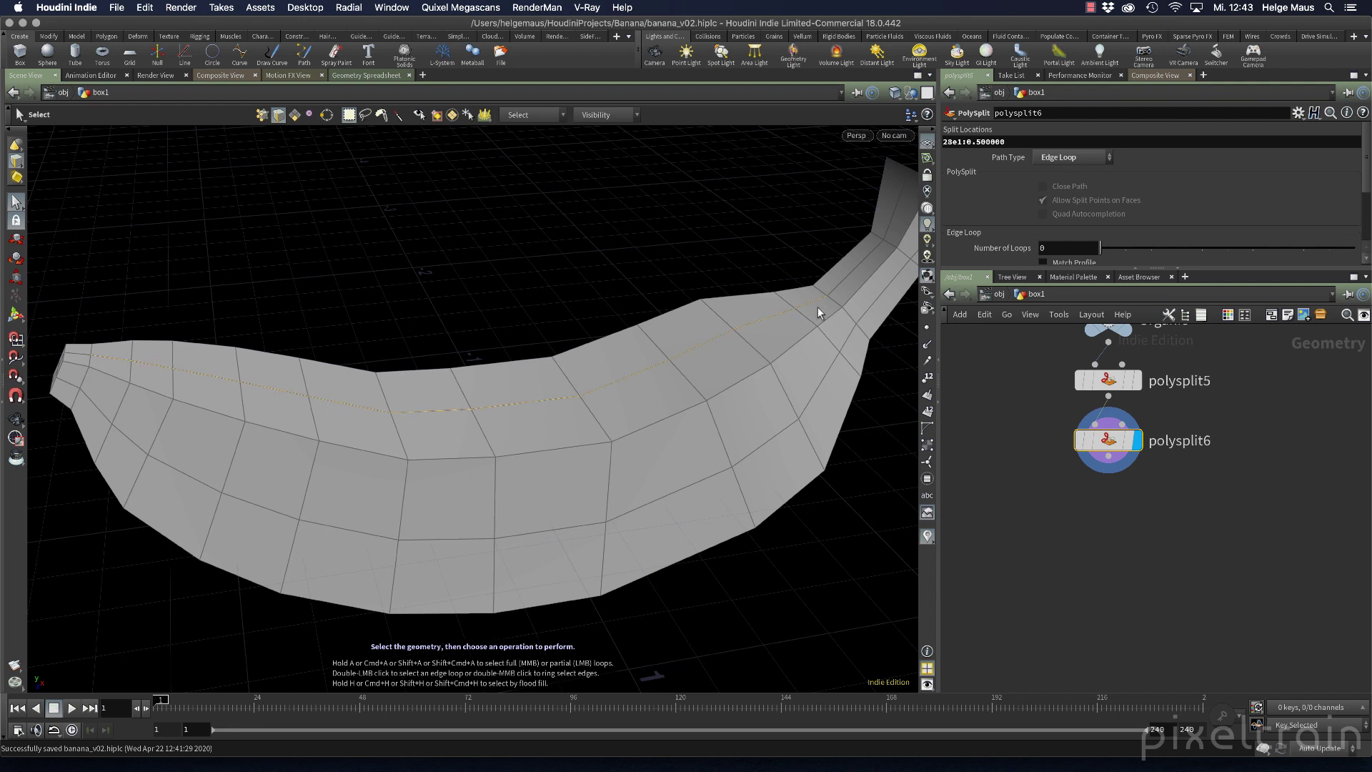
pyautogui.click(15, 243)
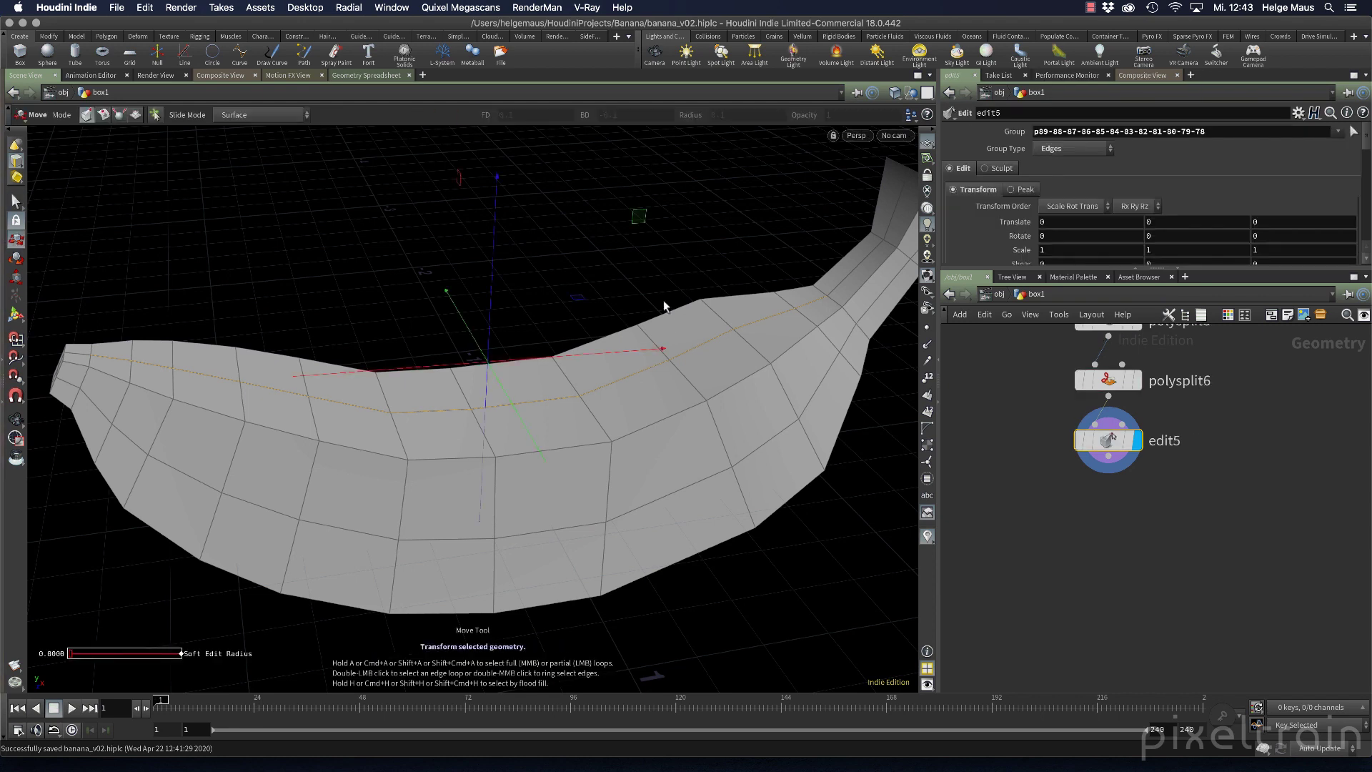
pyautogui.moveTo(490, 324); pyautogui.dragTo(499, 306)
pyautogui.press('Escape')
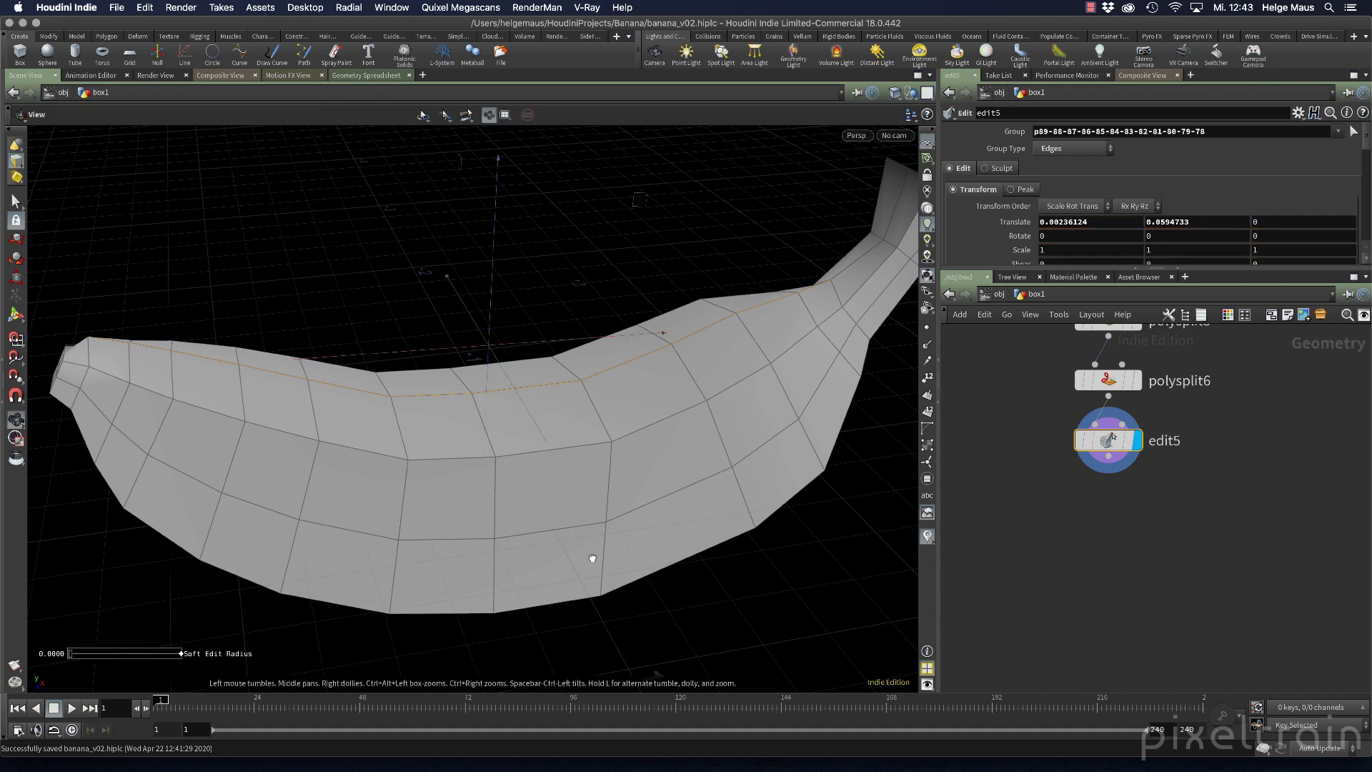
# Select the lengthwise edge loop along the middle of the banana's underside and lower it about 0.057 on Y
pyautogui.moveTo(594, 557); pyautogui.dragTo(500, 392)
pyautogui.press('Return')
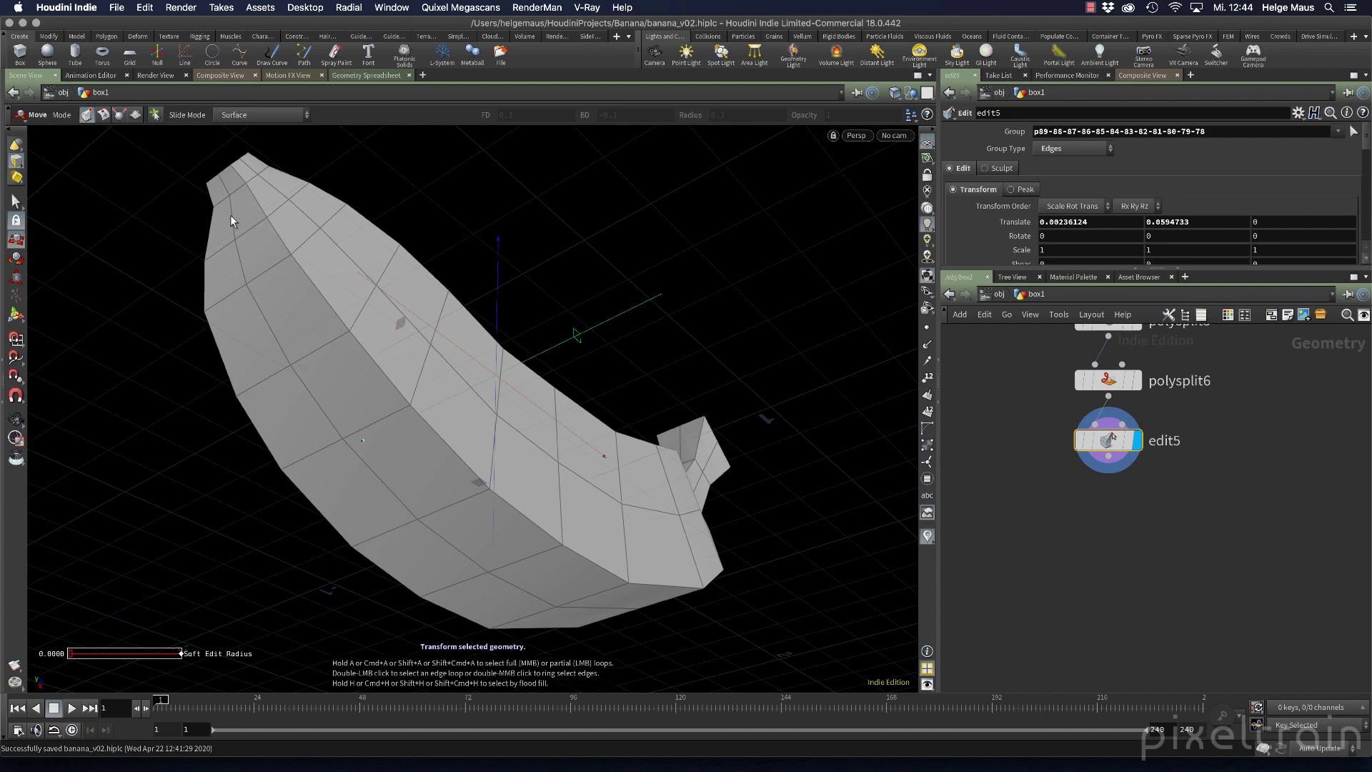
pyautogui.press('s')
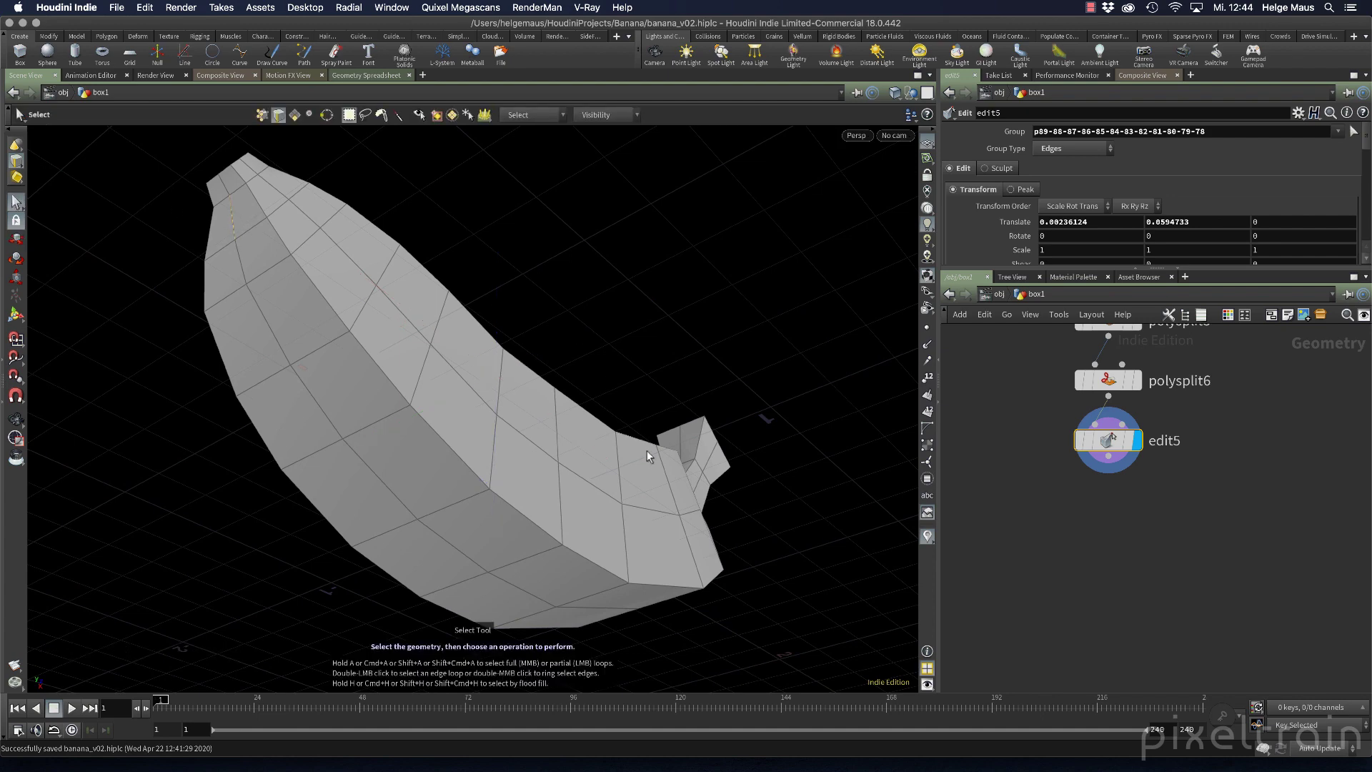
pyautogui.press('Escape')
pyautogui.moveTo(646, 450); pyautogui.dragTo(663, 347)
pyautogui.press('s')
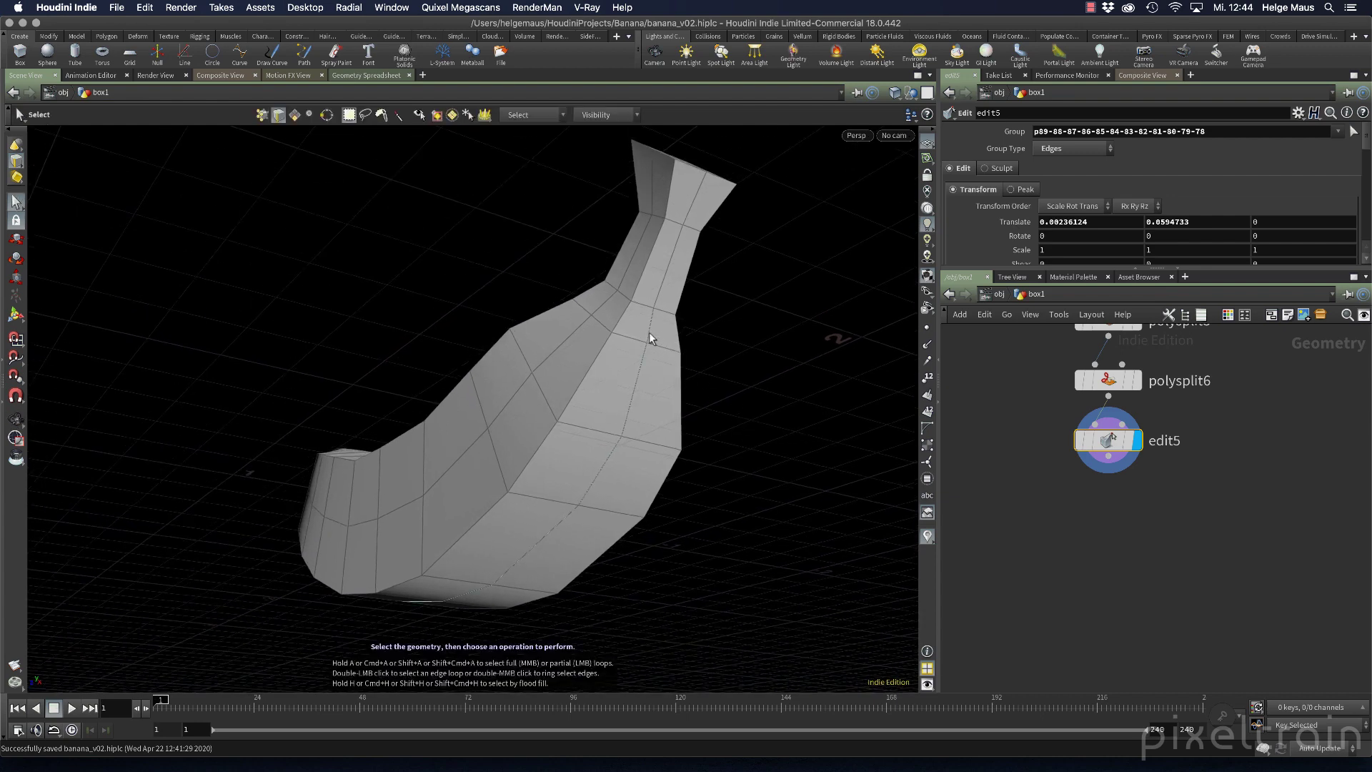
pyautogui.press('t')
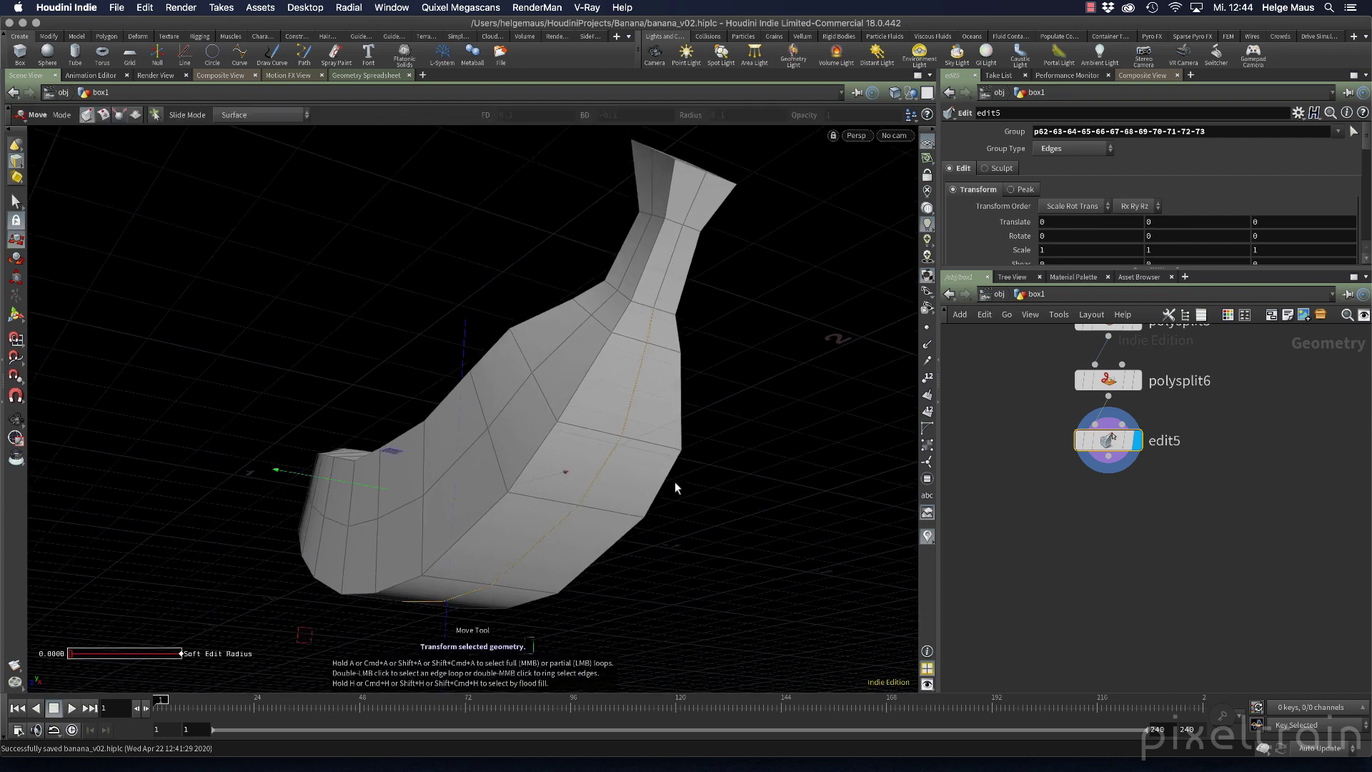
pyautogui.moveTo(460, 405); pyautogui.dragTo(460, 416)
# Select the middle edge loop along one side of the banana and push it outward about 0.055 on Z
pyautogui.keyDown('alt'); pyautogui.moveTo(597, 575); pyautogui.dragTo(799, 569); pyautogui.keyUp('alt')
pyautogui.keyDown('alt'); pyautogui.moveTo(800, 569); pyautogui.dragTo(594, 524, button='right'); pyautogui.keyUp('alt')
pyautogui.keyDown('alt'); pyautogui.moveTo(594, 524); pyautogui.dragTo(575, 547, button='middle'); pyautogui.keyUp('alt')
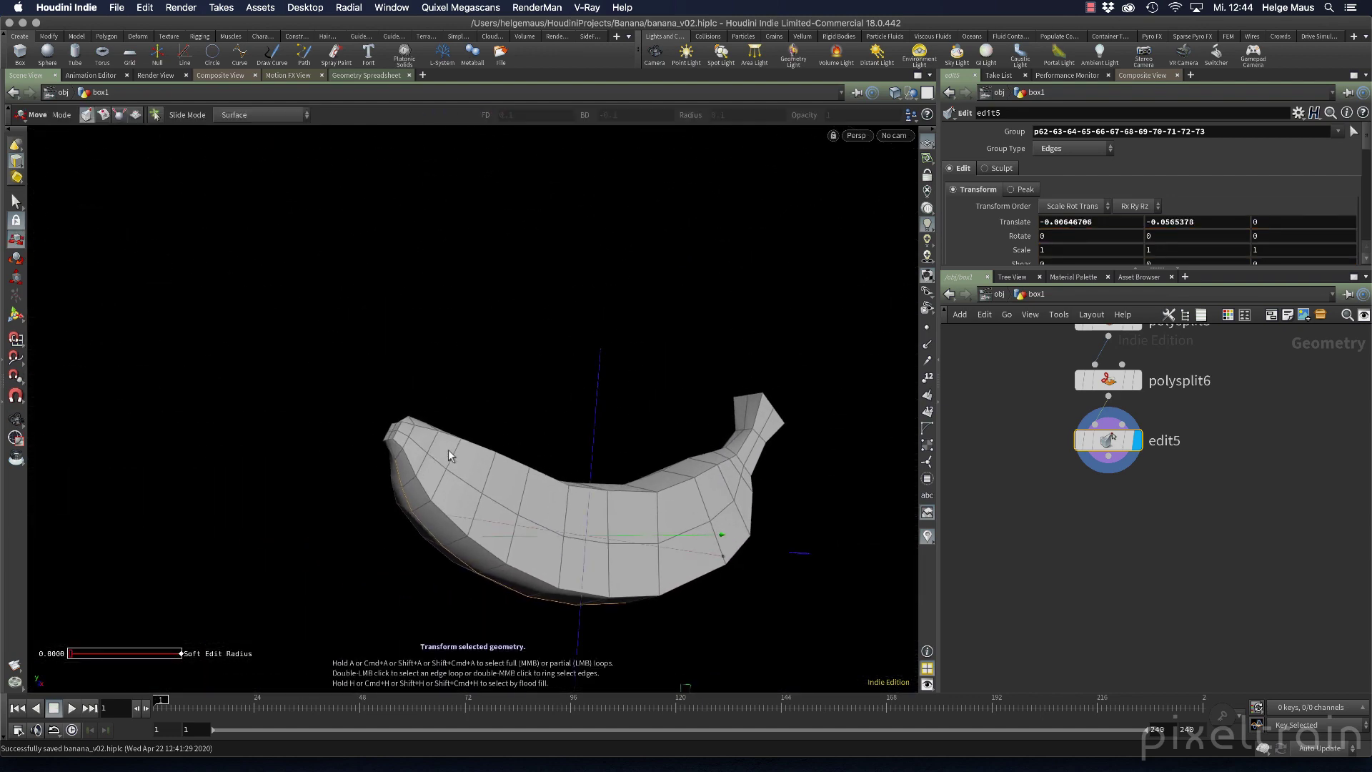
pyautogui.scroll(3, 448, 448)
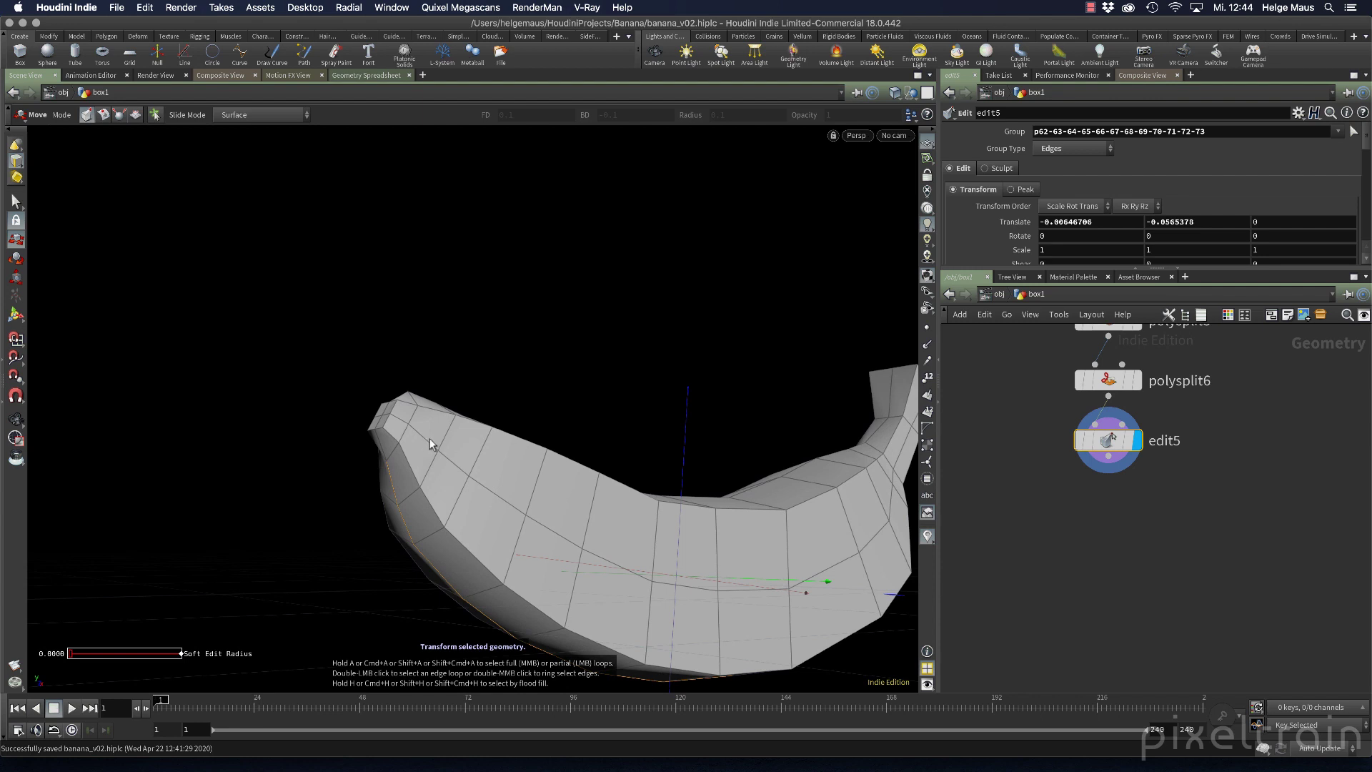
pyautogui.press('Escape')
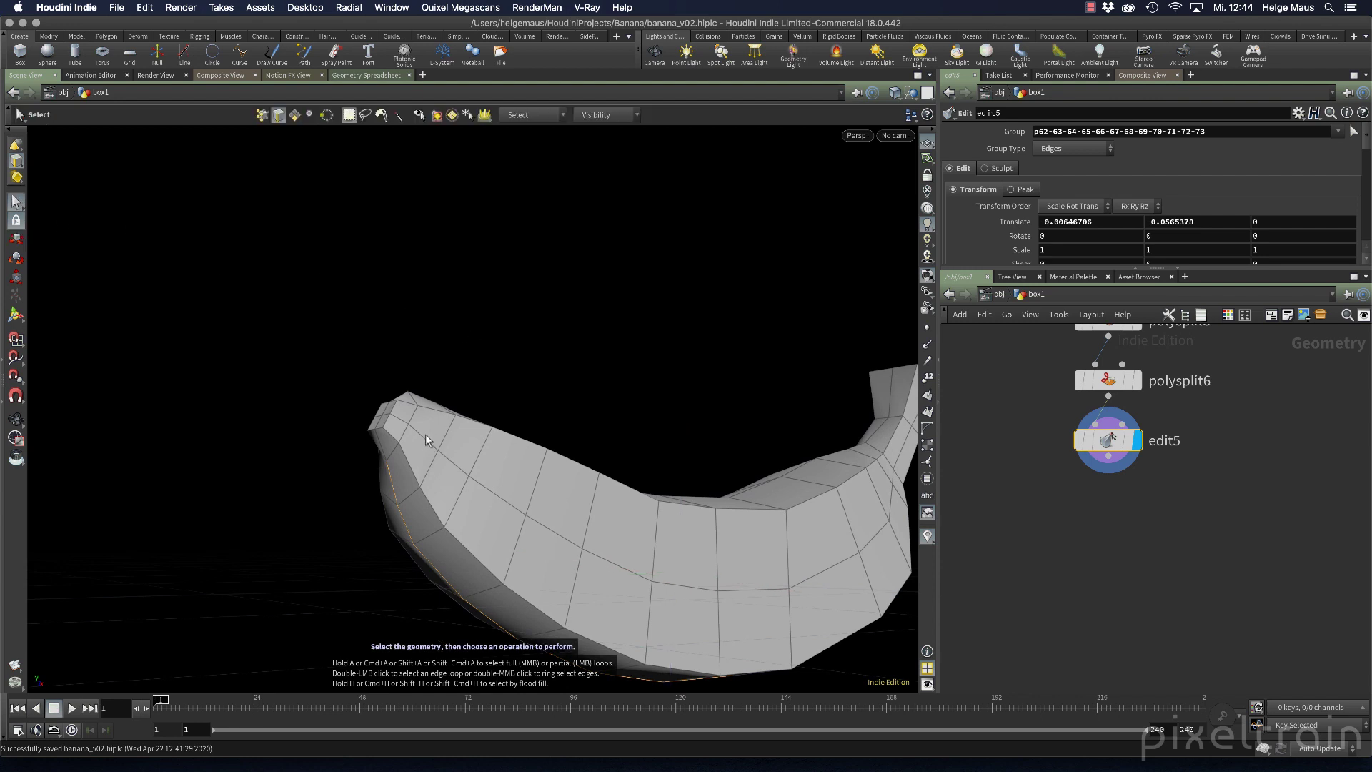
pyautogui.moveTo(514, 436); pyautogui.dragTo(710, 389)
pyautogui.moveTo(710, 388); pyautogui.dragTo(873, 370, button='right')
pyautogui.scroll(-4, 873, 371)
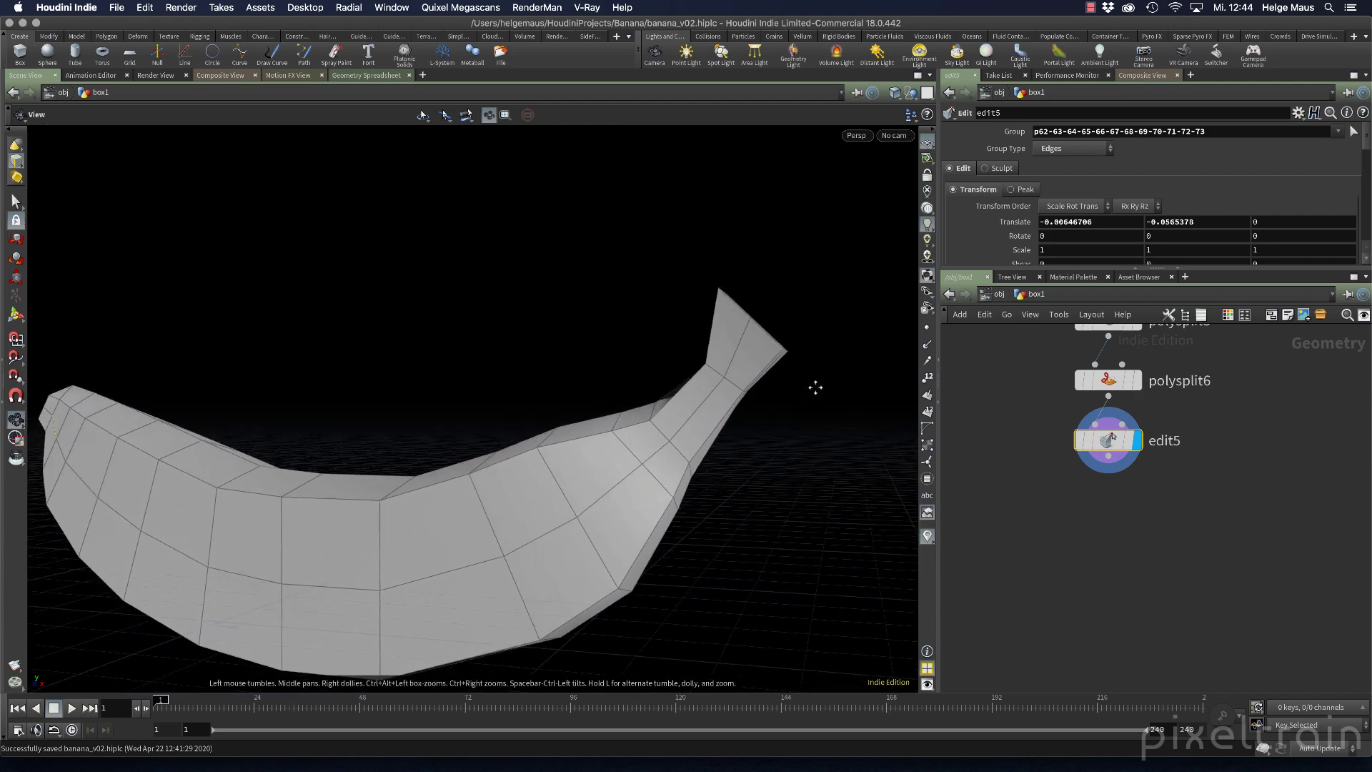
pyautogui.press('s')
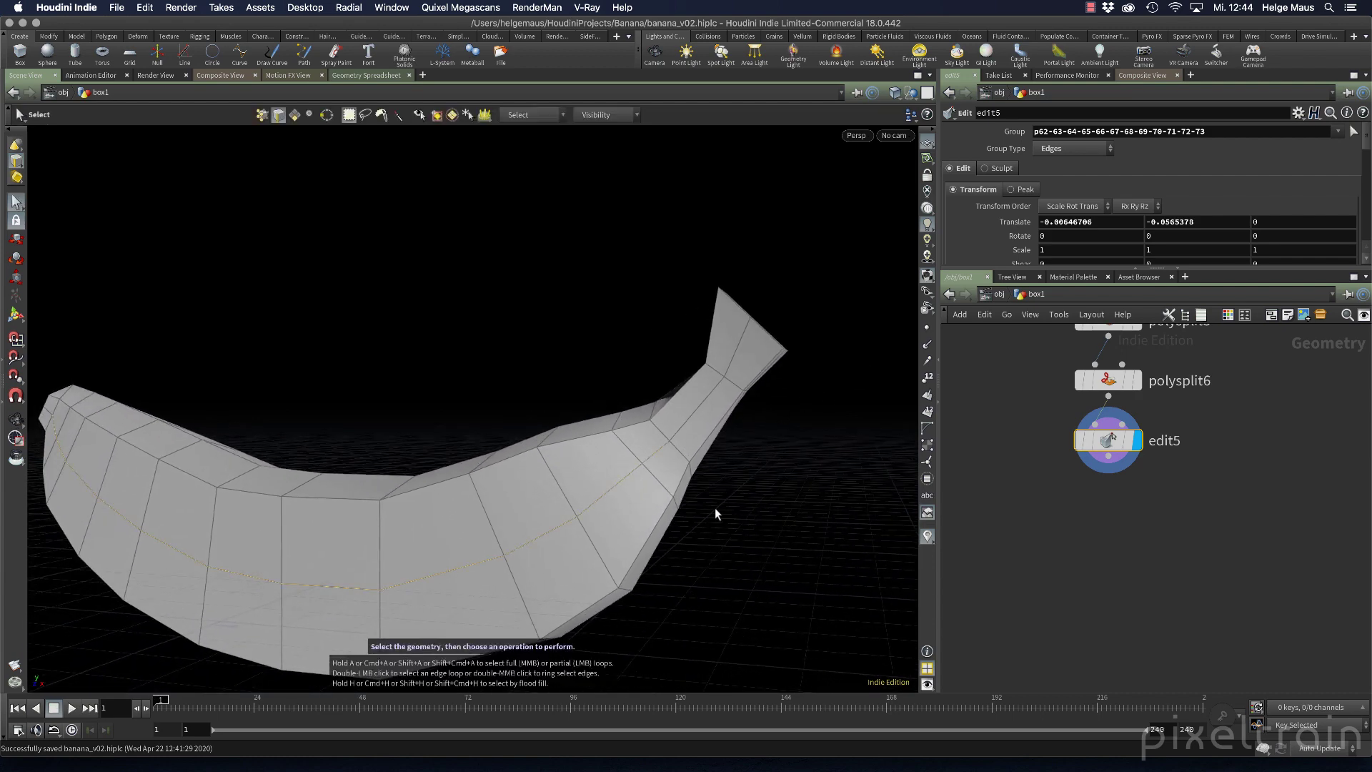
pyautogui.moveTo(714, 513); pyautogui.dragTo(499, 512)
pyautogui.doubleClick(466, 476)
pyautogui.press('t')
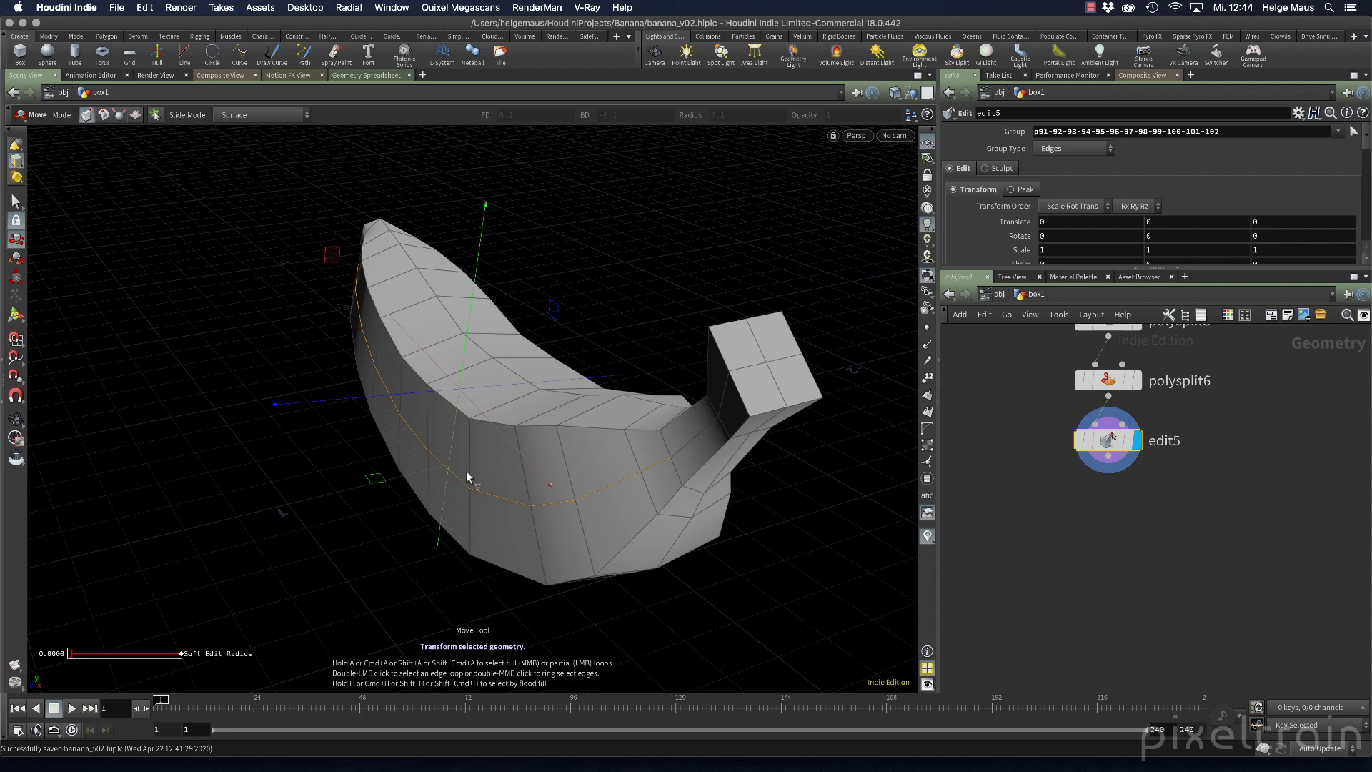
pyautogui.moveTo(419, 386); pyautogui.dragTo(466, 464)
# Try lowering the selected side edge loop within the YZ plane while viewing the banana from its end, and undo the move
pyautogui.keyDown('alt'); pyautogui.moveTo(466, 463); pyautogui.dragTo(334, 494, button='right'); pyautogui.keyUp('alt')
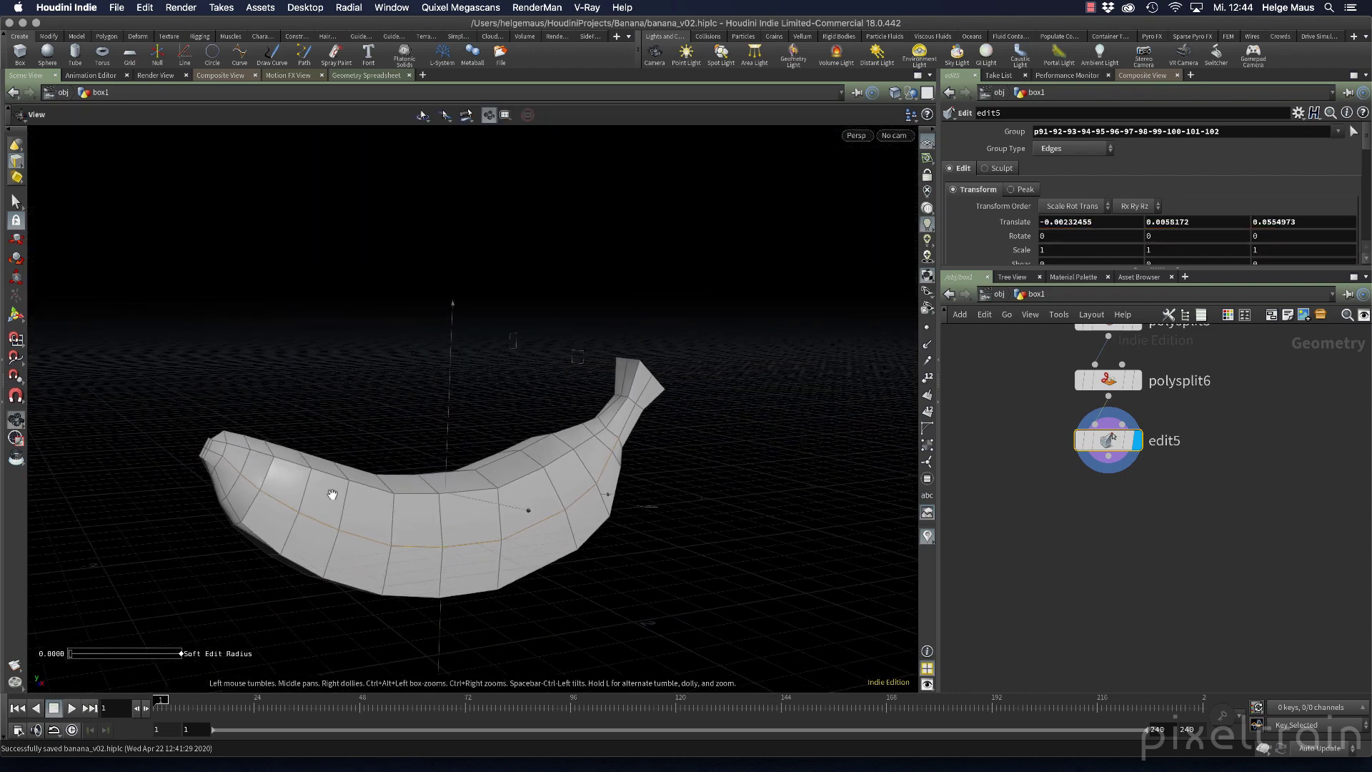
pyautogui.keyDown('alt'); pyautogui.moveTo(333, 494); pyautogui.dragTo(386, 432, button='middle'); pyautogui.keyUp('alt')
pyautogui.keyDown('alt'); pyautogui.moveTo(386, 432); pyautogui.dragTo(516, 428); pyautogui.keyUp('alt')
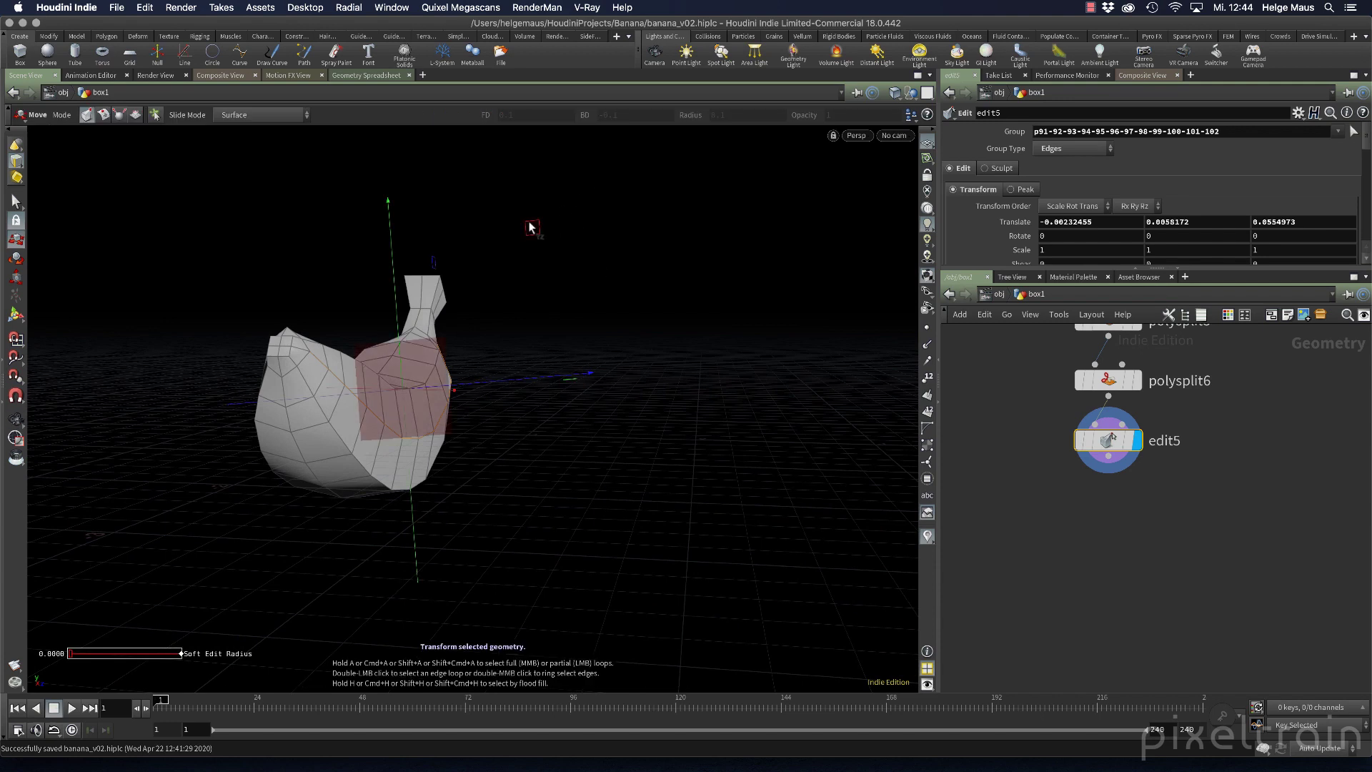
pyautogui.moveTo(531, 228); pyautogui.dragTo(538, 243)
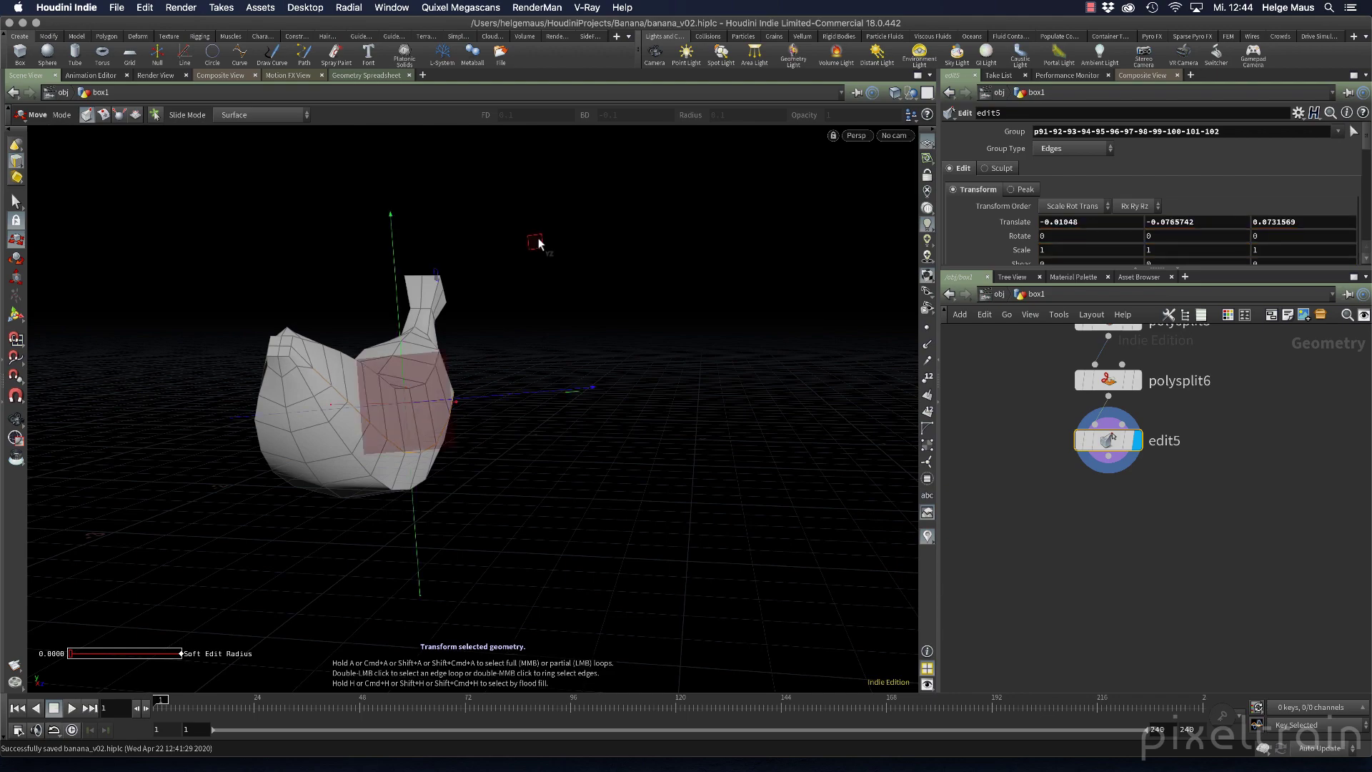
pyautogui.press('super+z')
# Lower the selected side edge loop to about -0.053 on Y and push it outward to about 0.078 on Z
pyautogui.keyDown('alt'); pyautogui.moveTo(673, 413); pyautogui.dragTo(710, 438); pyautogui.keyUp('alt')
pyautogui.press('t')
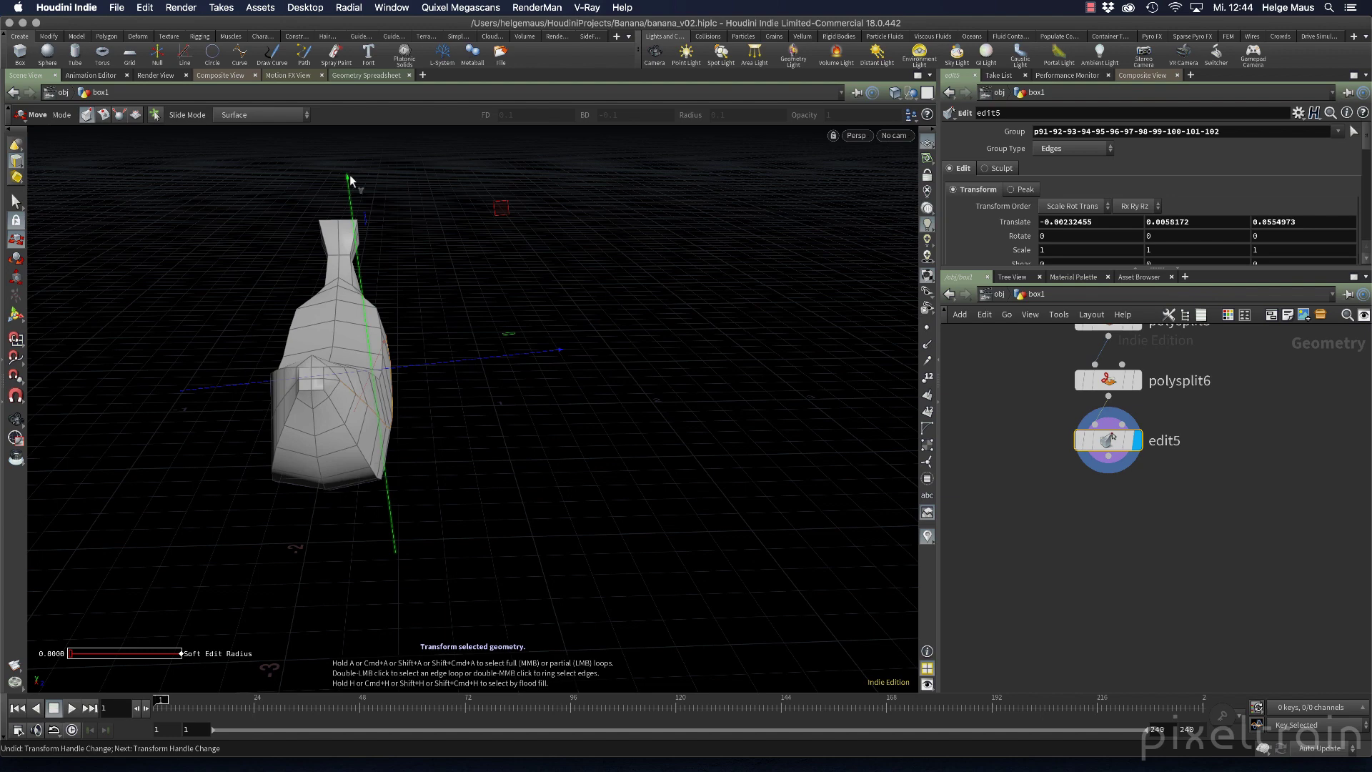
pyautogui.moveTo(350, 174); pyautogui.dragTo(349, 187)
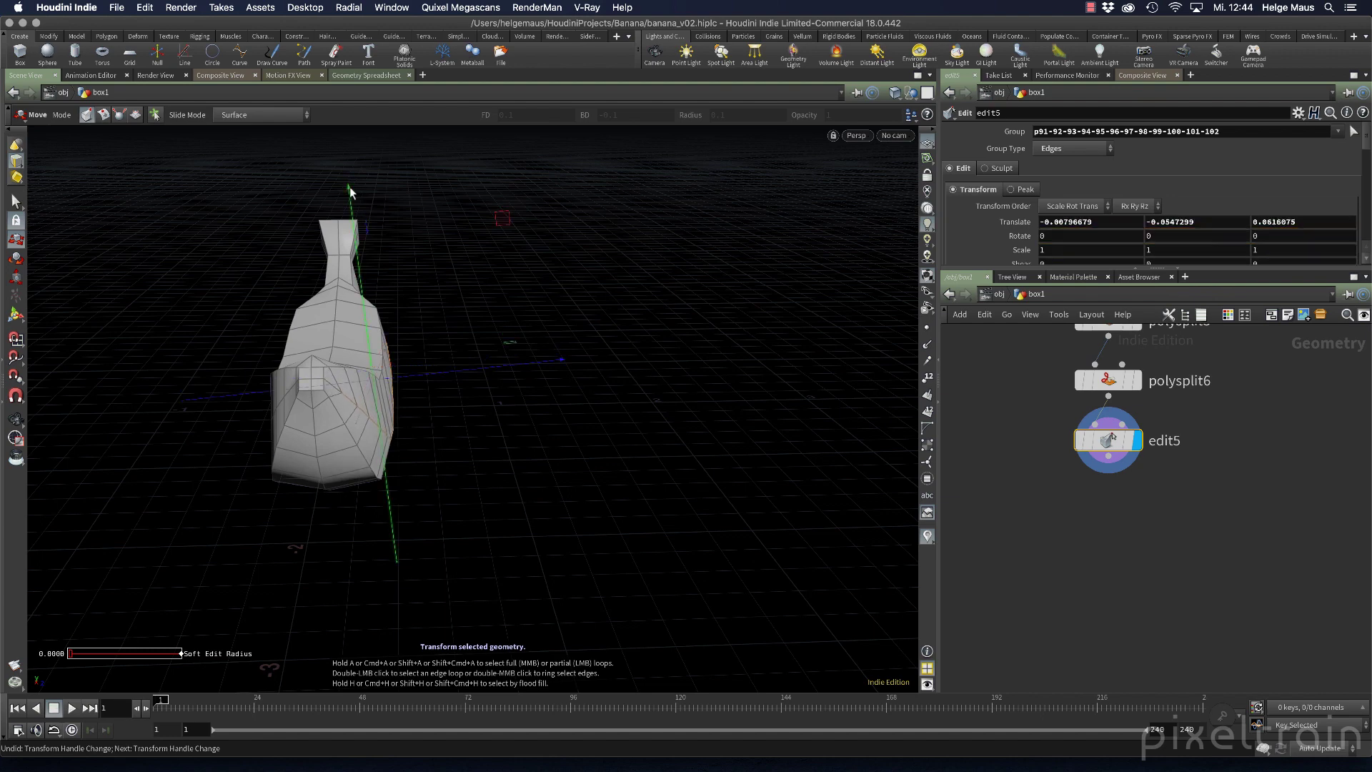
pyautogui.moveTo(537, 359); pyautogui.dragTo(542, 358)
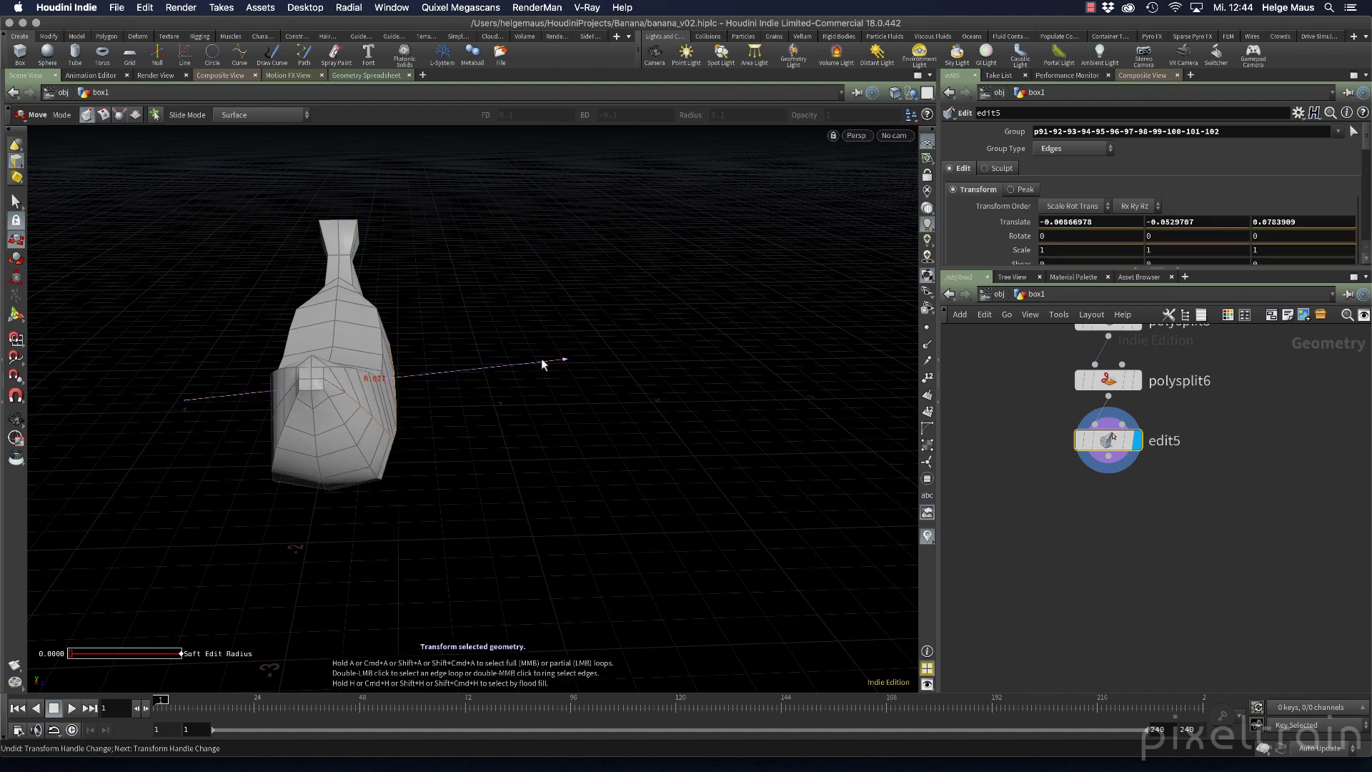
# Preview the banana with viewport subdivision turned on, and return to the unsubdivided control mesh
pyautogui.press('Escape')
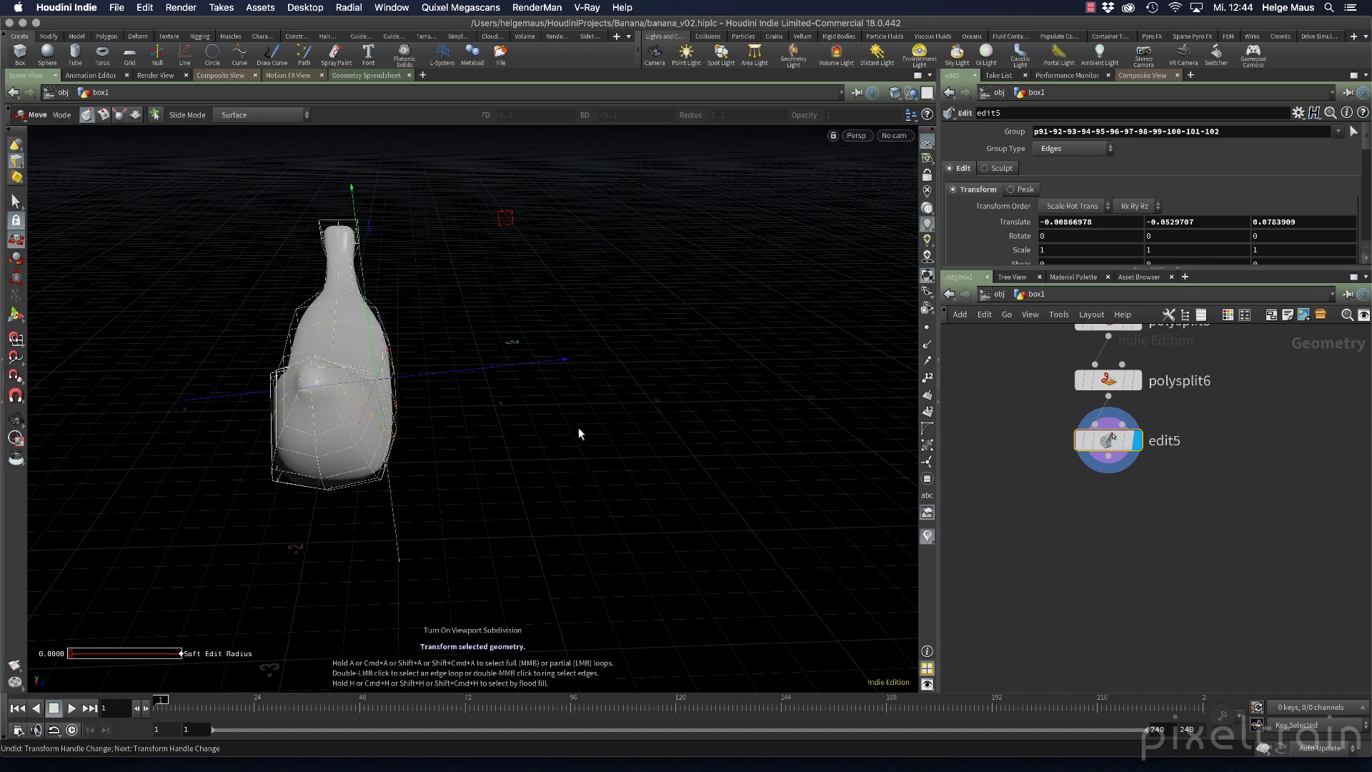
pyautogui.moveTo(577, 435); pyautogui.dragTo(546, 412)
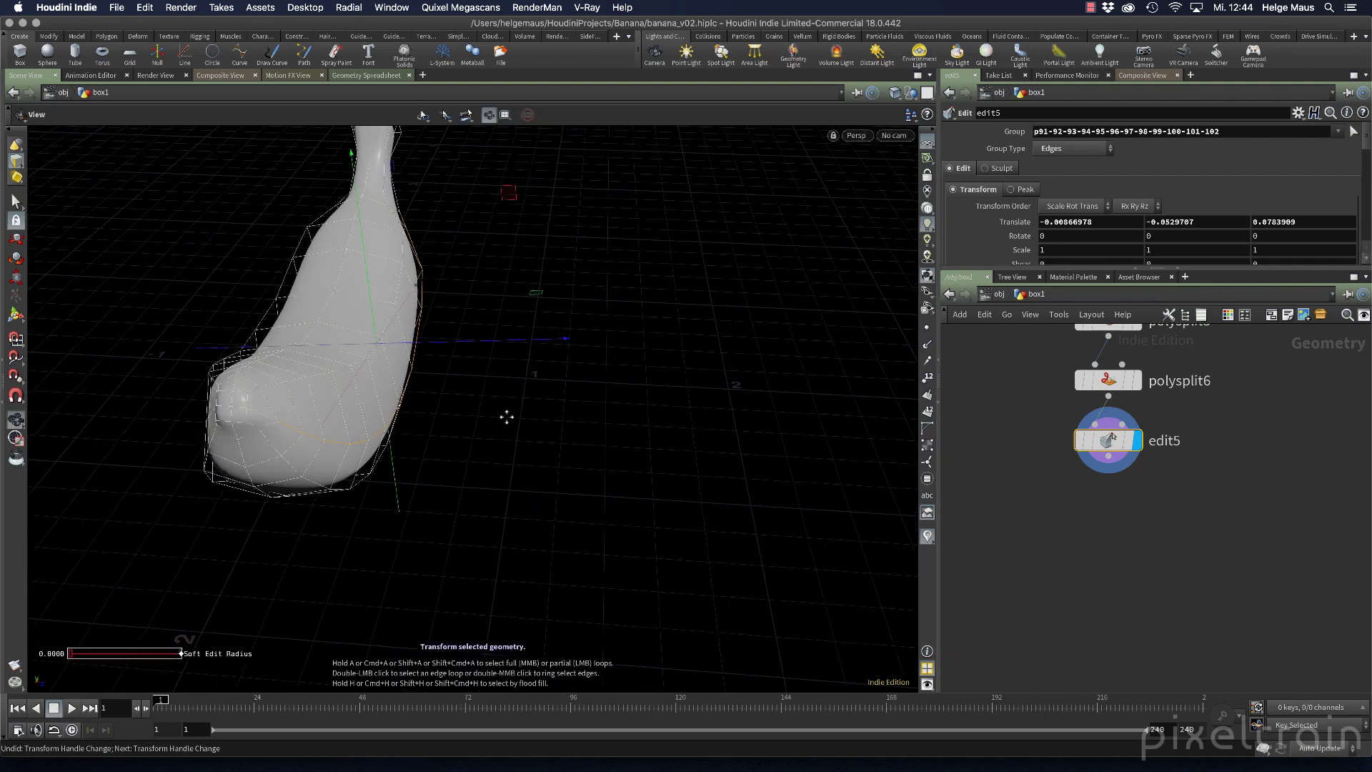
pyautogui.moveTo(507, 416); pyautogui.dragTo(627, 410, button='middle')
pyautogui.hotkey('shift', '-')
# Select the middle edge loop on the banana's opposite side and push it outward about 0.064 in negative Z
pyautogui.moveTo(514, 380); pyautogui.dragTo(563, 366)
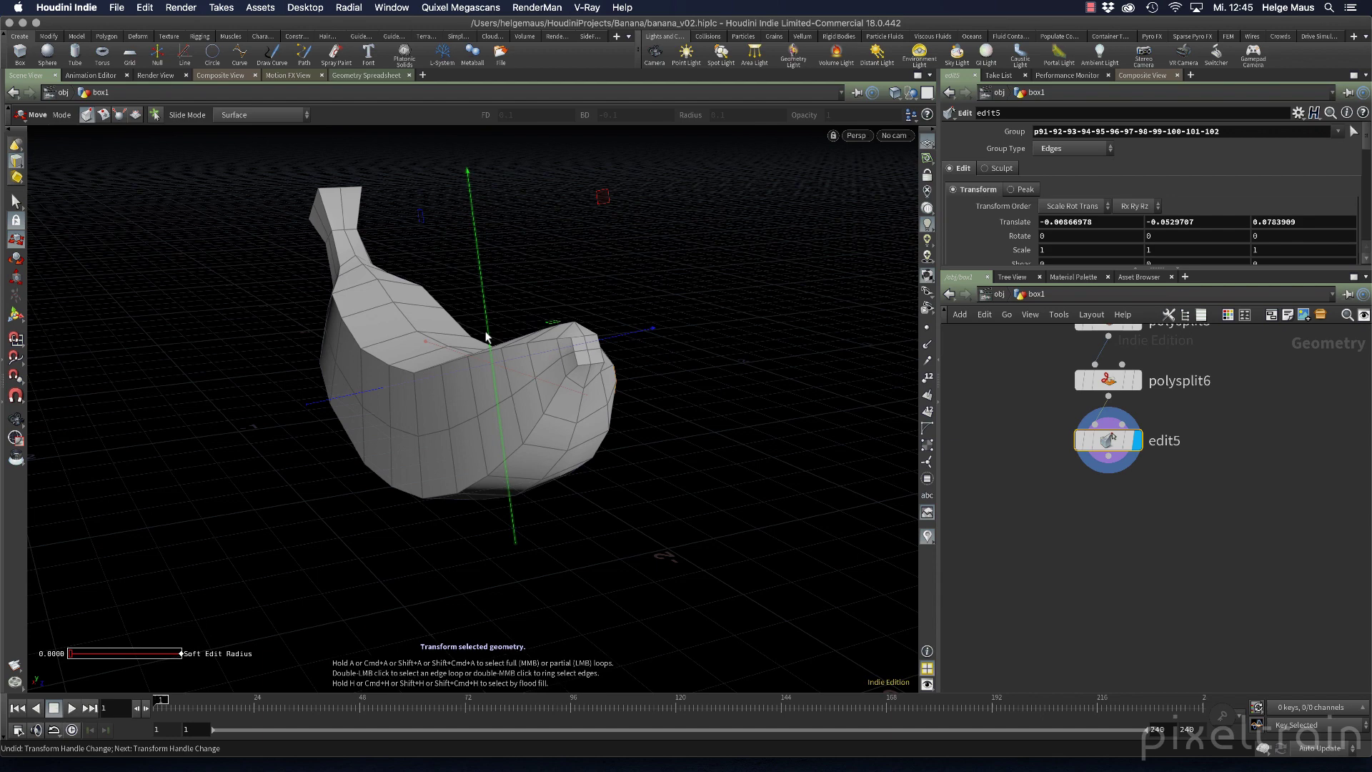
pyautogui.press('s')
pyautogui.press('Escape')
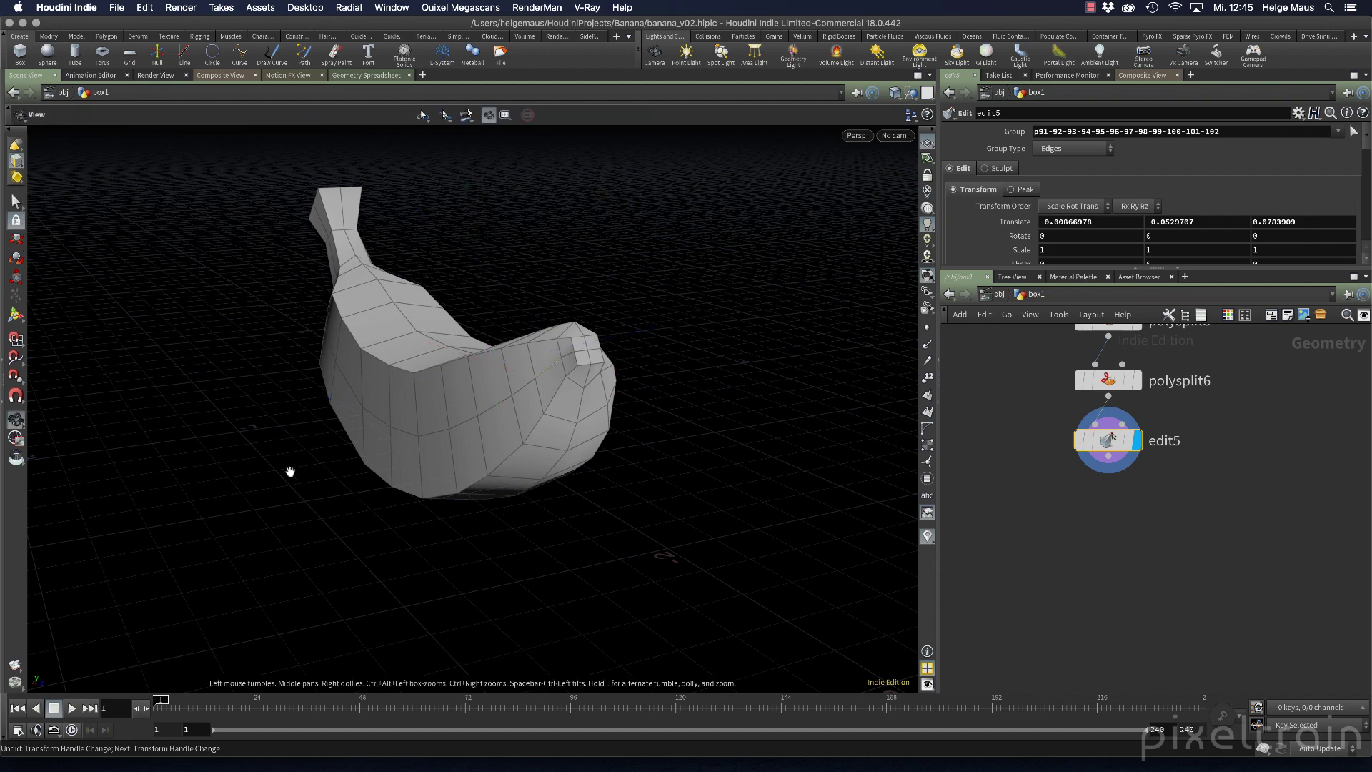
pyautogui.moveTo(343, 344); pyautogui.dragTo(304, 353)
pyautogui.press('s')
pyautogui.keyDown('alt'); pyautogui.moveTo(623, 402); pyautogui.dragTo(407, 462); pyautogui.keyUp('alt')
pyautogui.press('t')
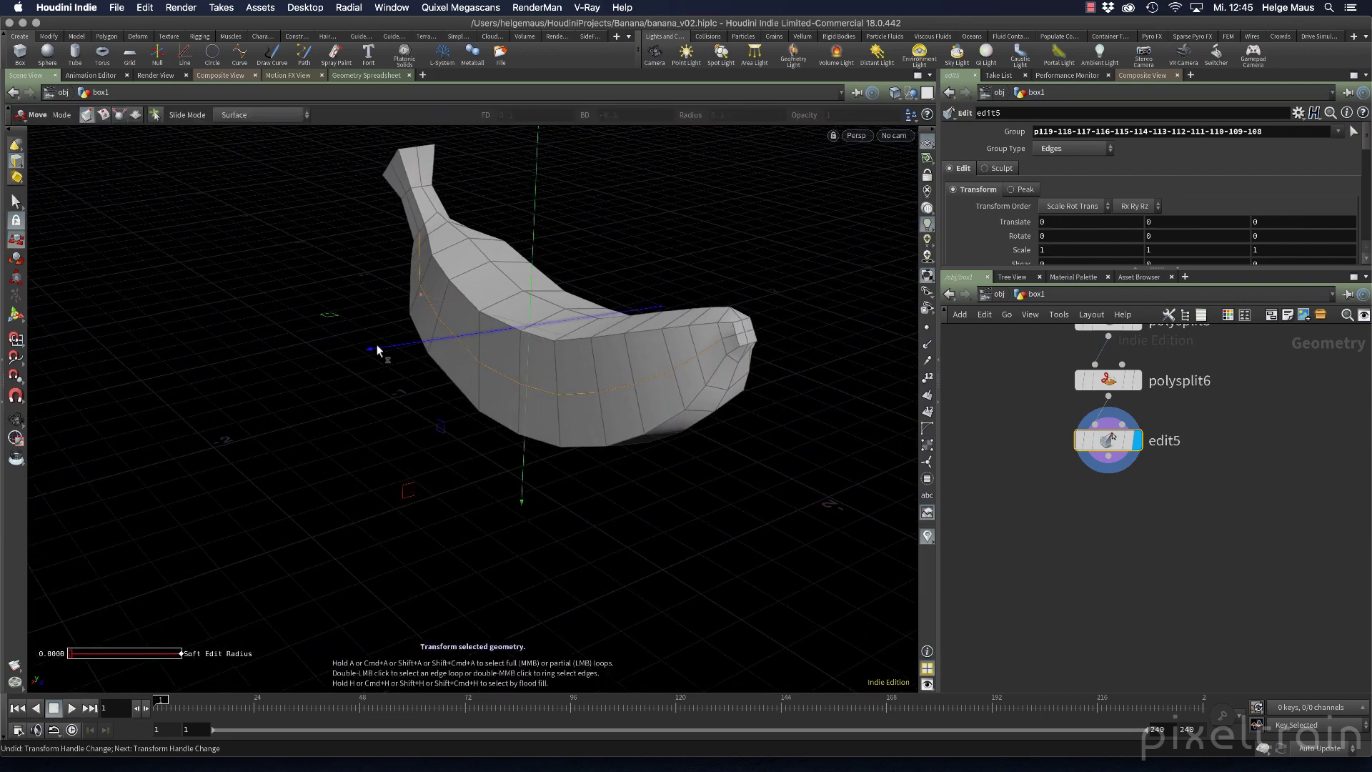
pyautogui.moveTo(377, 347); pyautogui.dragTo(655, 375)
# Align the transform handle to the object and raise the selected side edge loop to about 0.046 on Y
pyautogui.press('Escape')
pyautogui.press('t')
pyautogui.press('m')
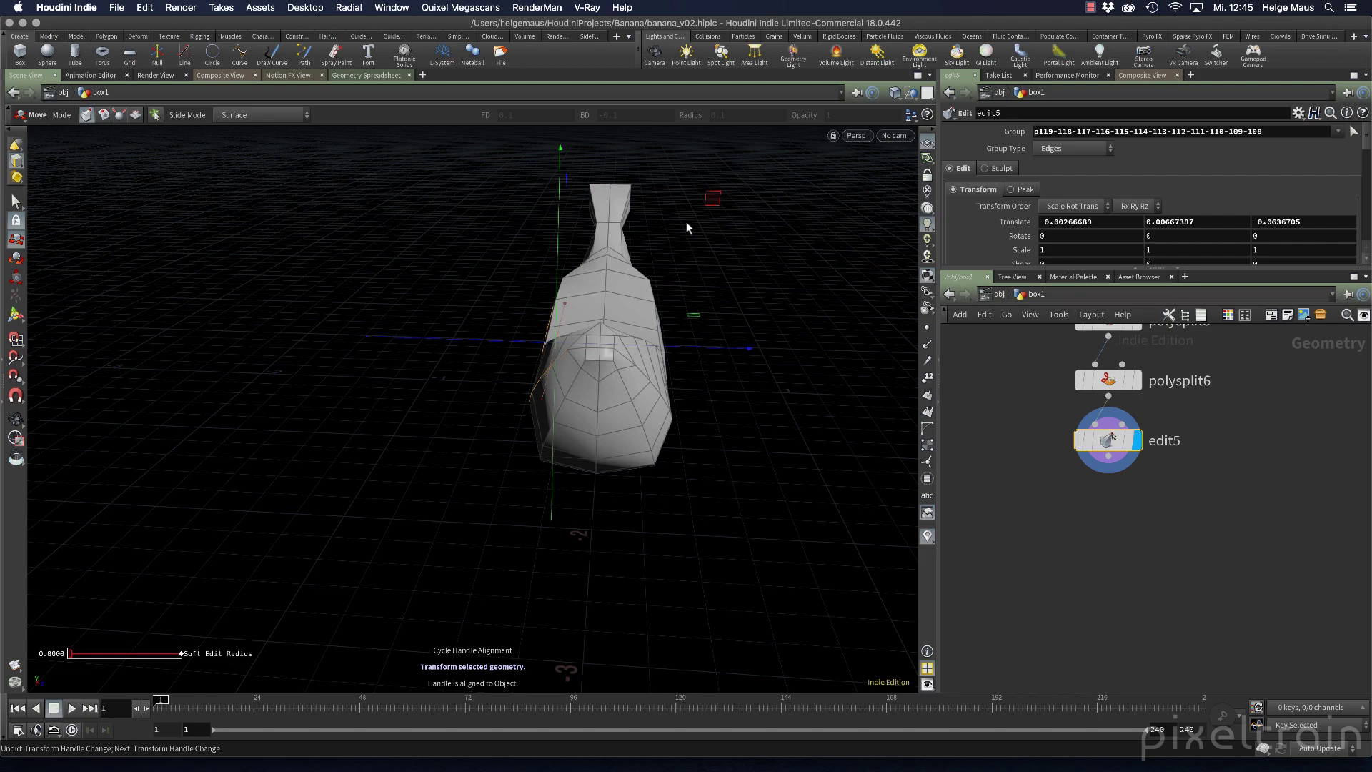
pyautogui.moveTo(555, 203); pyautogui.dragTo(559, 195)
# Select the upper corner edge loop above that side loop and pull it inward about 0.025 on Z
pyautogui.keyDown('alt'); pyautogui.moveTo(410, 386); pyautogui.dragTo(643, 453); pyautogui.keyUp('alt')
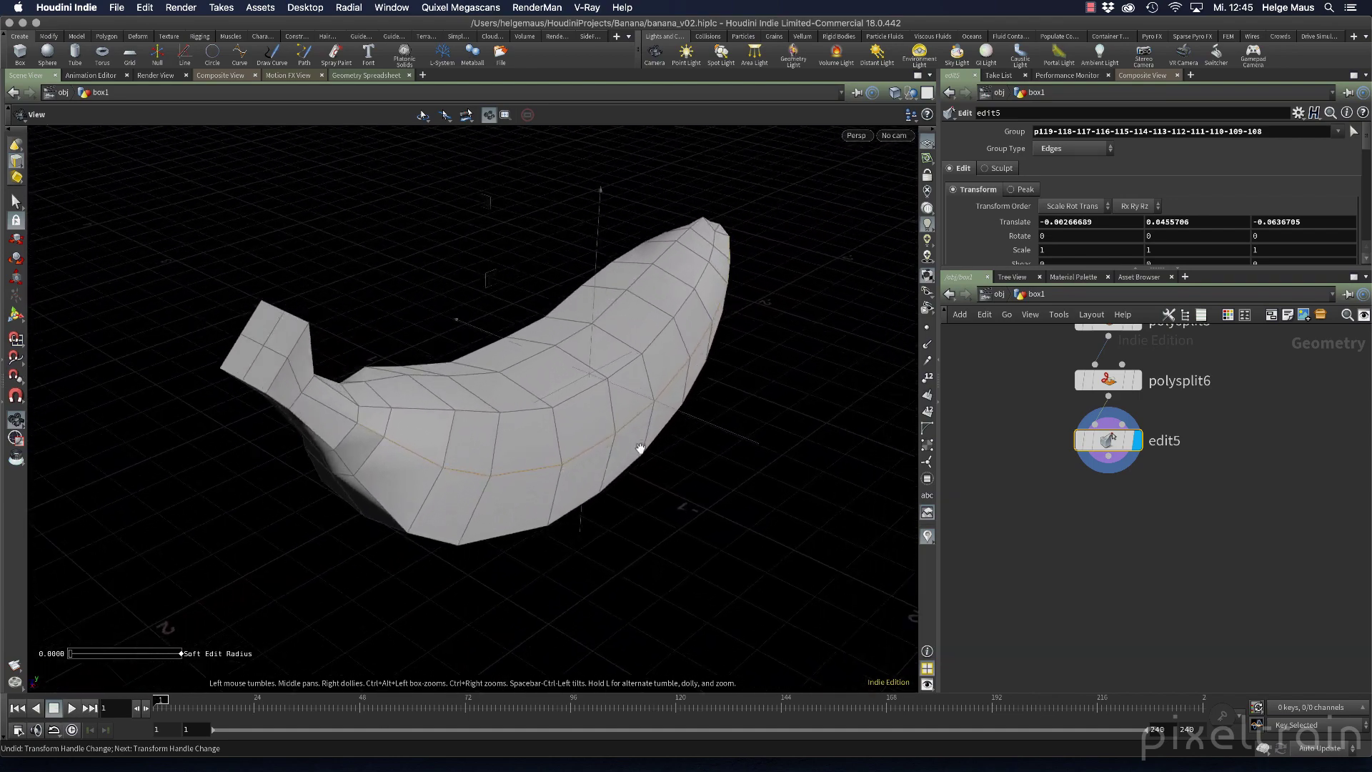
pyautogui.press('s')
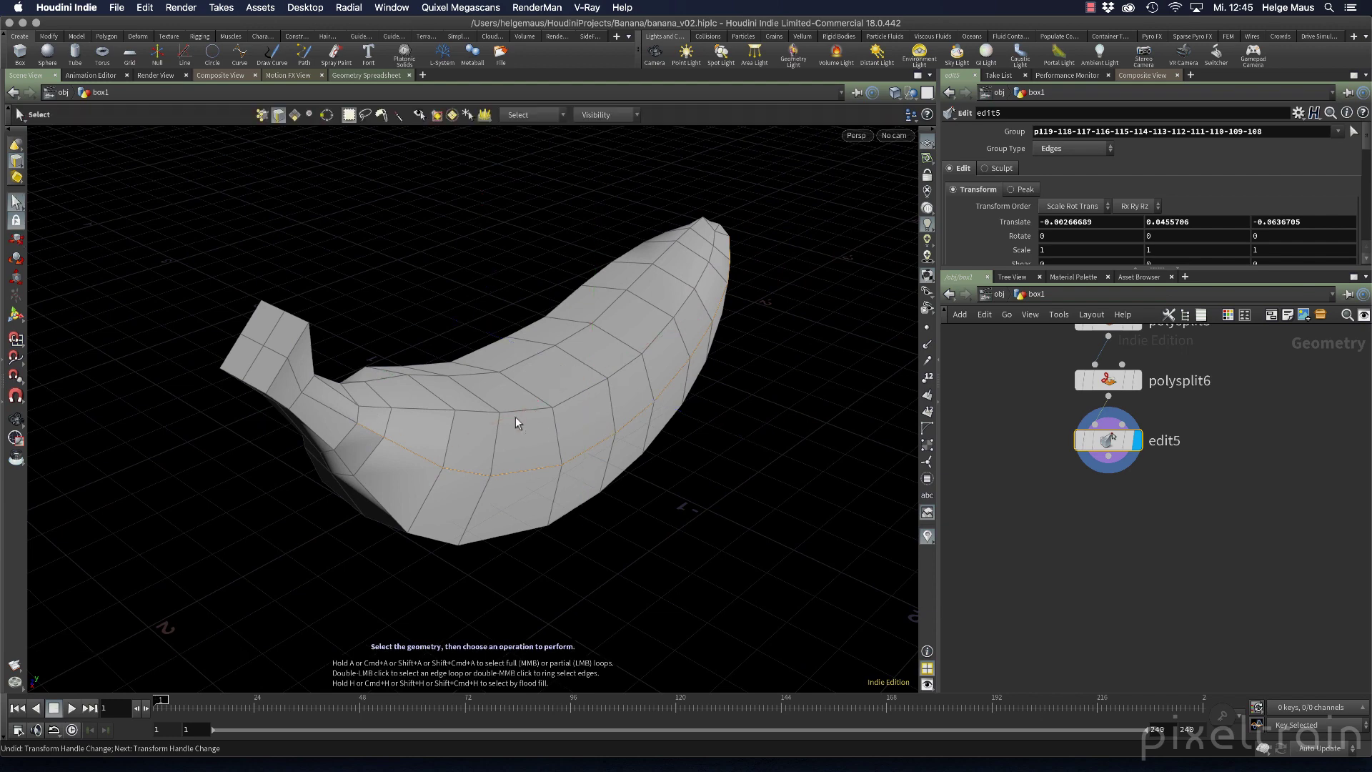
pyautogui.press('space')
pyautogui.moveTo(838, 361); pyautogui.dragTo(639, 362)
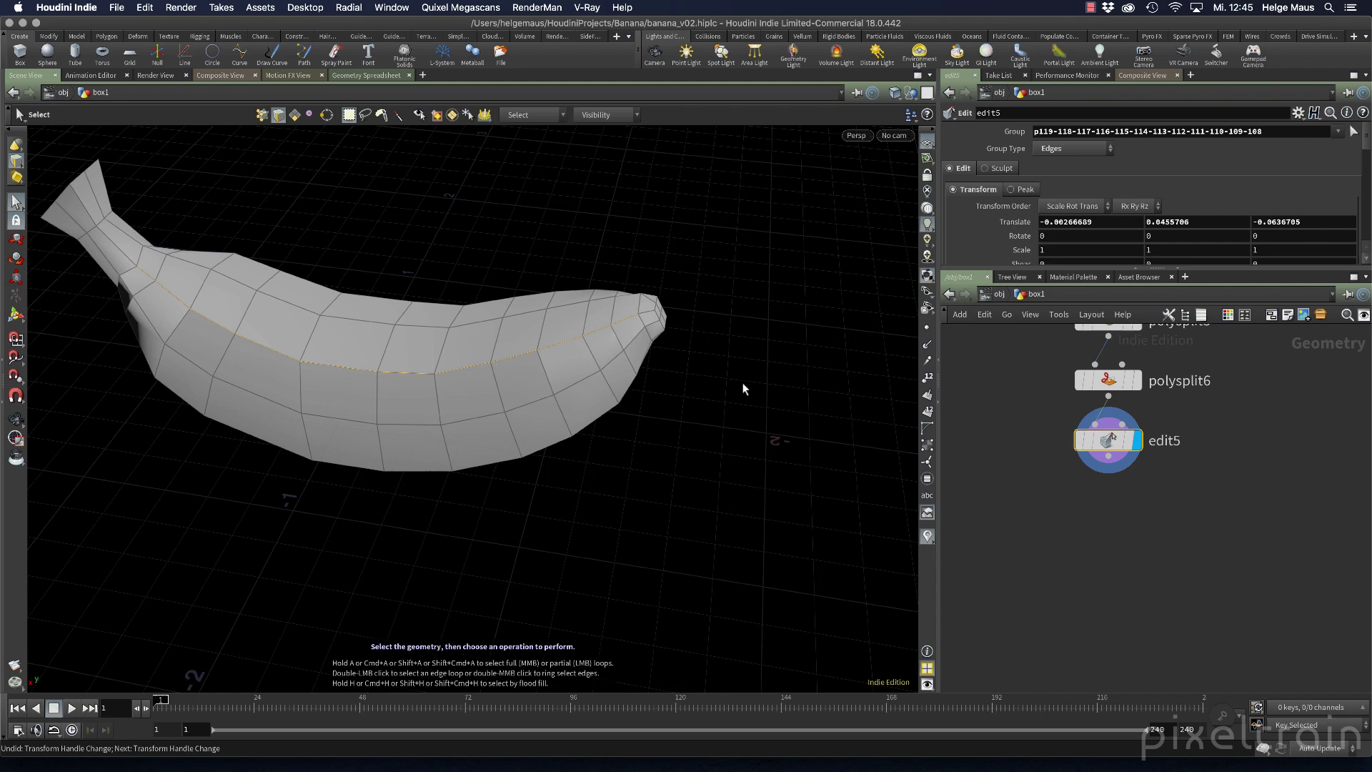
pyautogui.press('space')
pyautogui.moveTo(528, 387)
pyautogui.mouseDown()
pyautogui.moveTo(539, 388)
pyautogui.moveTo(503, 388)
pyautogui.mouseUp()
pyautogui.press('t')
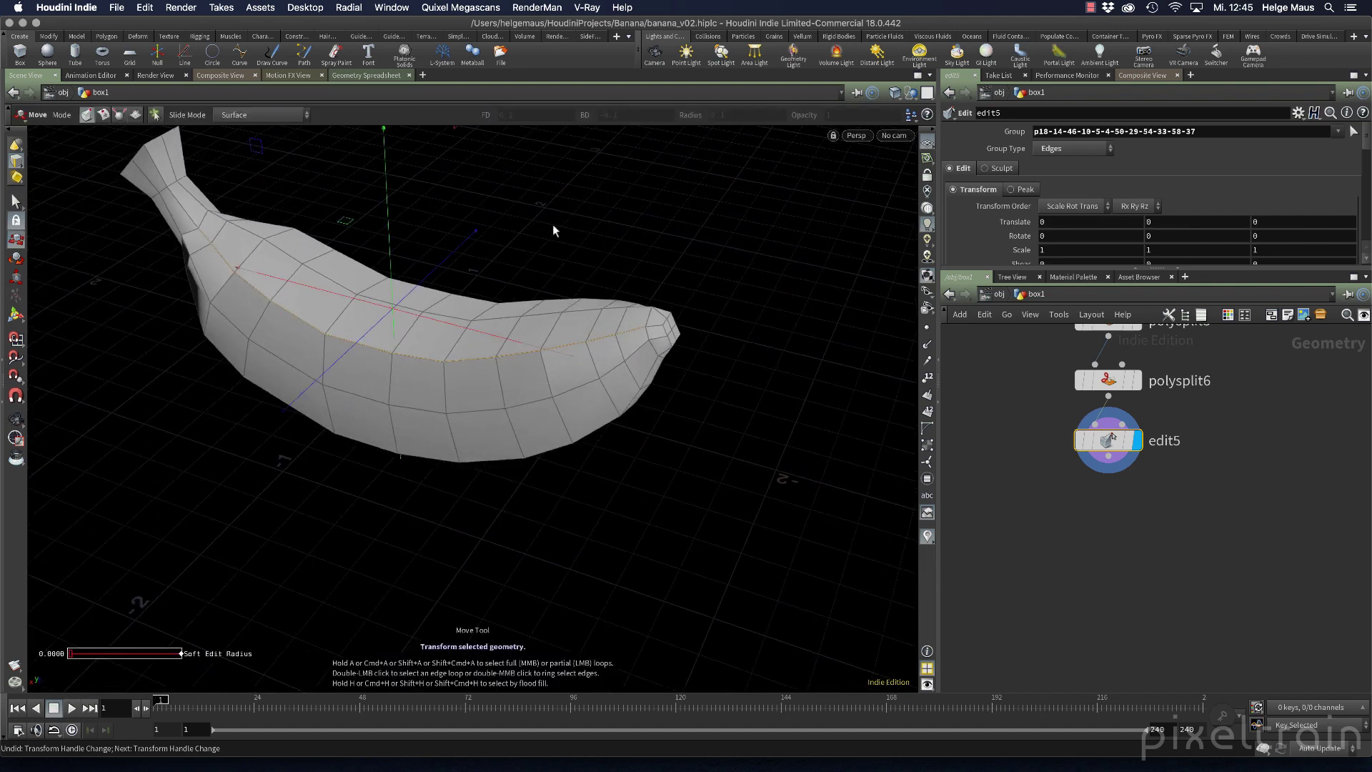
pyautogui.moveTo(476, 231); pyautogui.dragTo(473, 233)
pyautogui.press('space')
pyautogui.moveTo(417, 312); pyautogui.dragTo(686, 300)
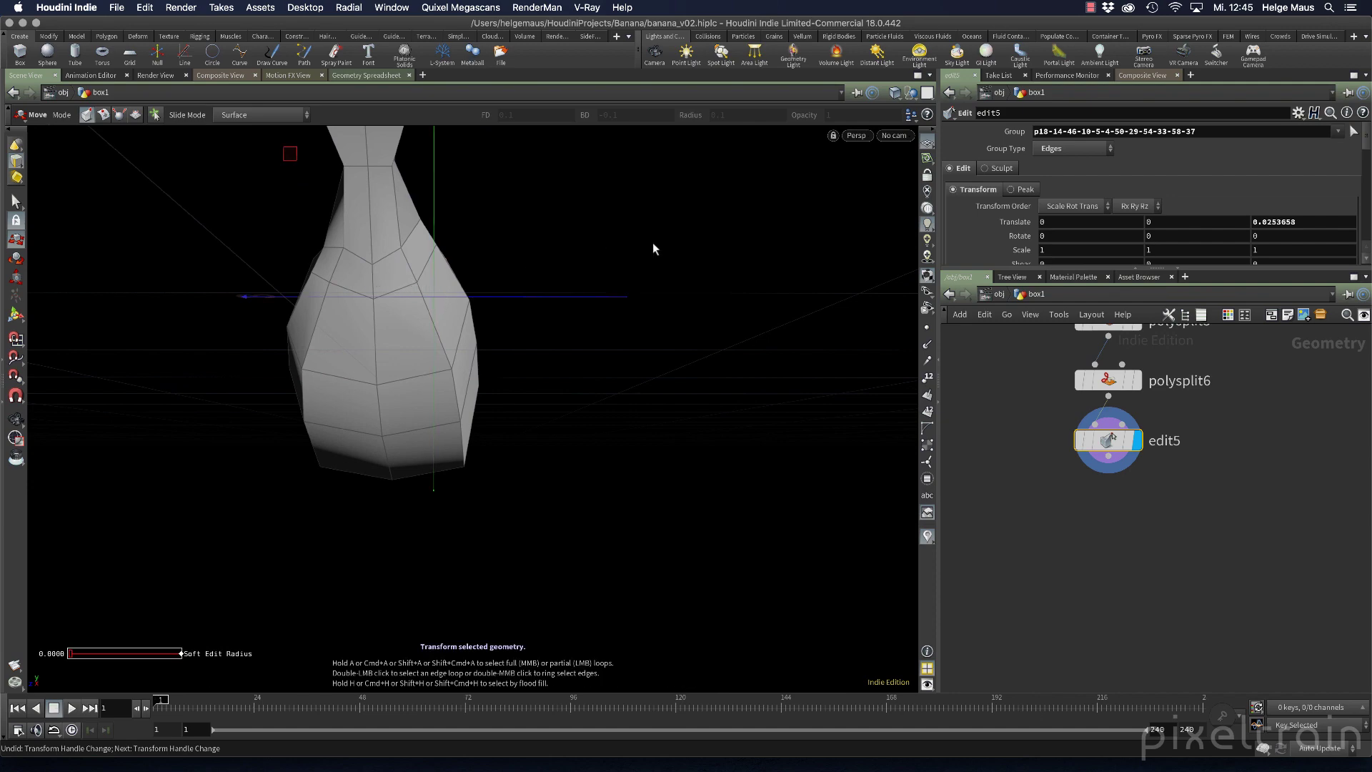
# Select the banana's middle underside edge loop and shift it about 0.044 on Z and about -0.008 on Y
pyautogui.press('s')
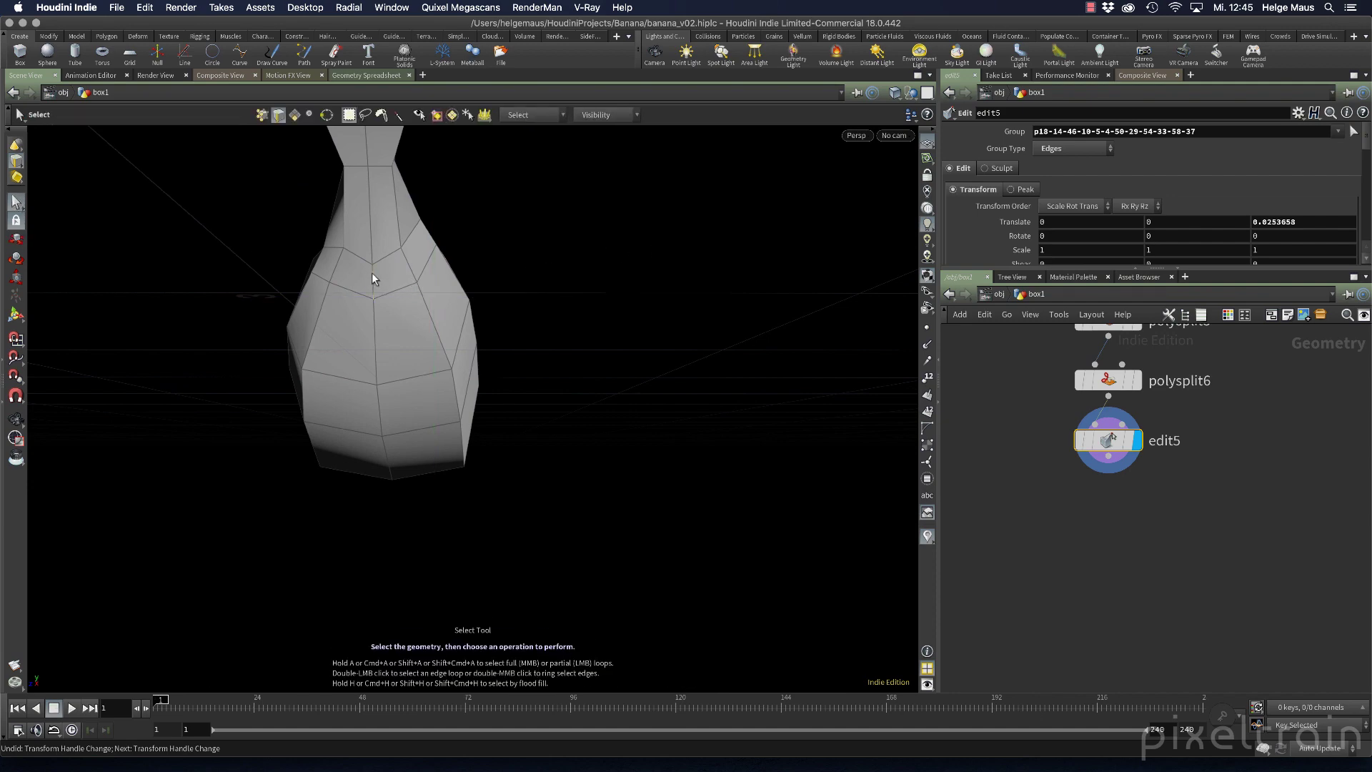
pyautogui.press('space')
pyautogui.moveTo(616, 373); pyautogui.dragTo(548, 355)
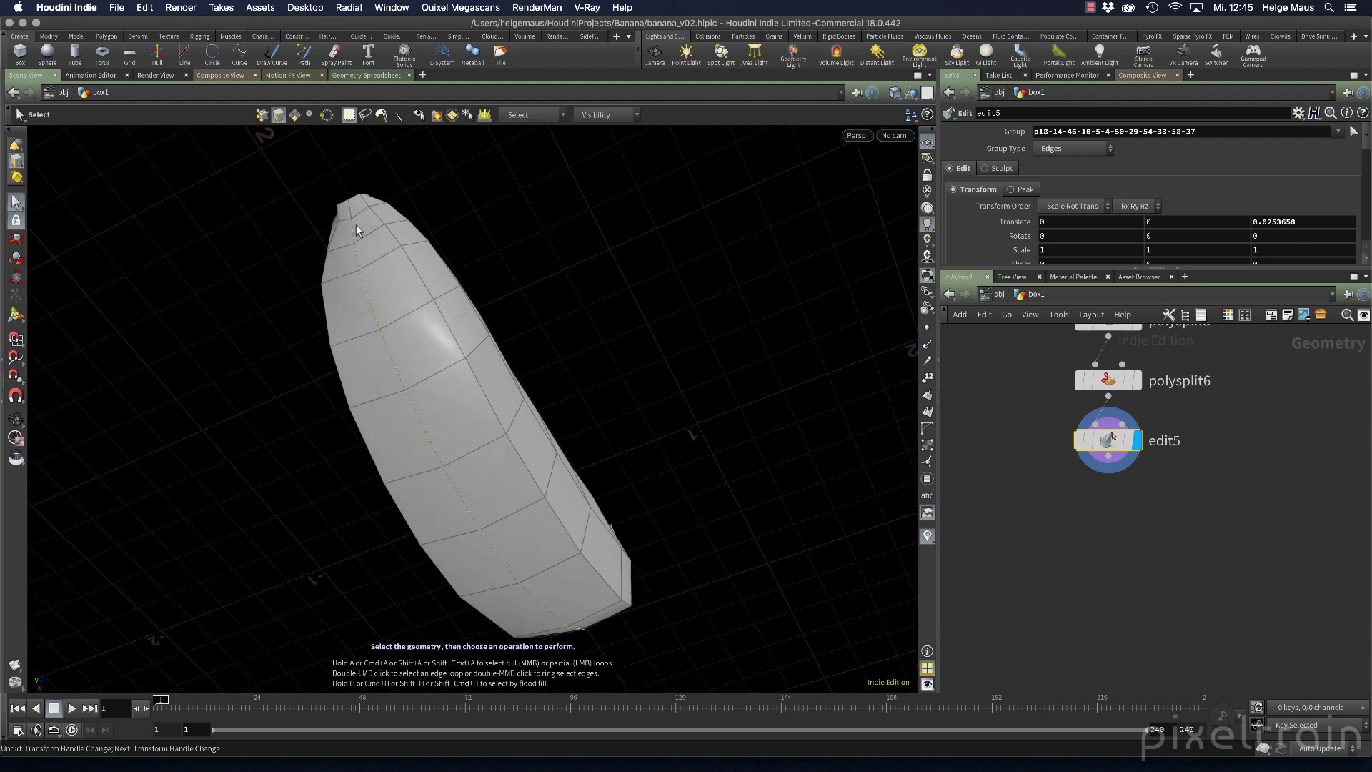
pyautogui.press('t')
pyautogui.moveTo(606, 429); pyautogui.dragTo(686, 554)
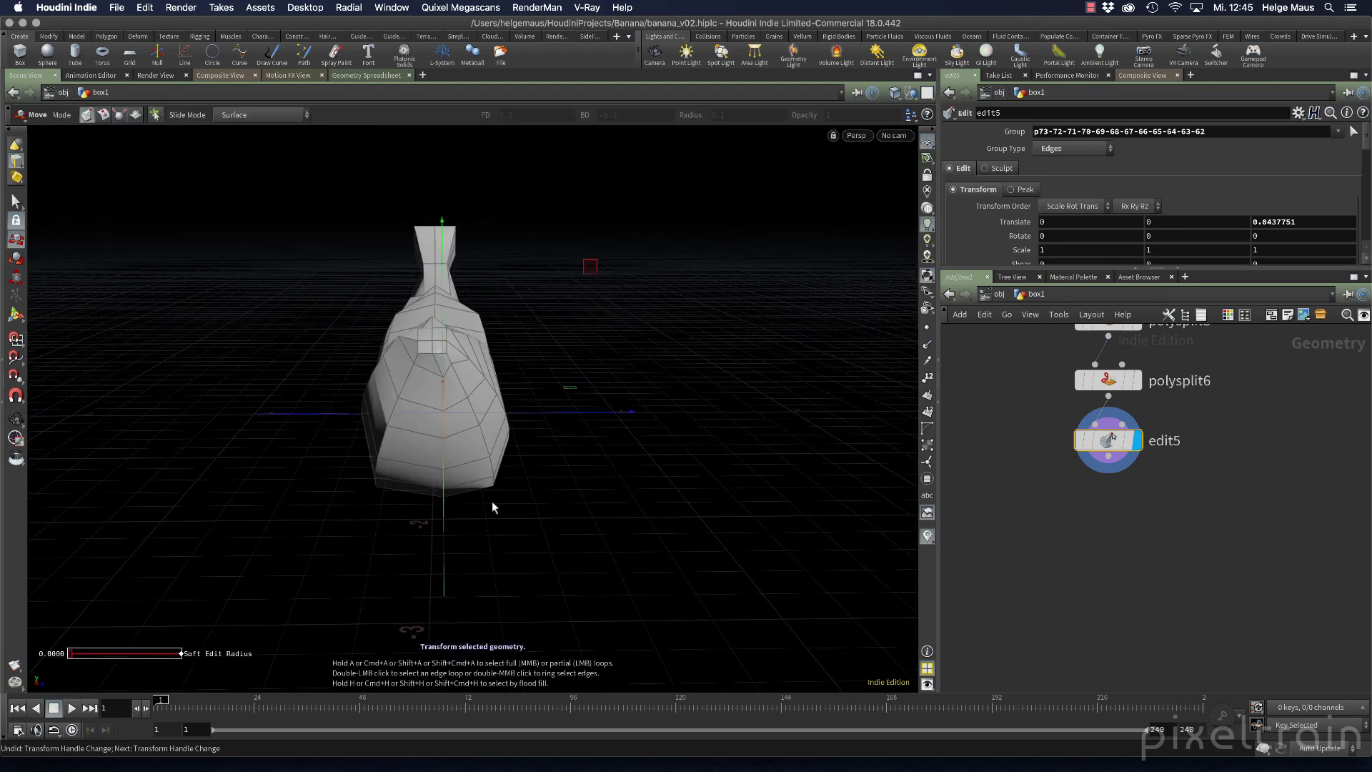
pyautogui.moveTo(445, 527); pyautogui.dragTo(445, 533)
pyautogui.press('Escape')
pyautogui.moveTo(398, 315); pyautogui.dragTo(428, 346)
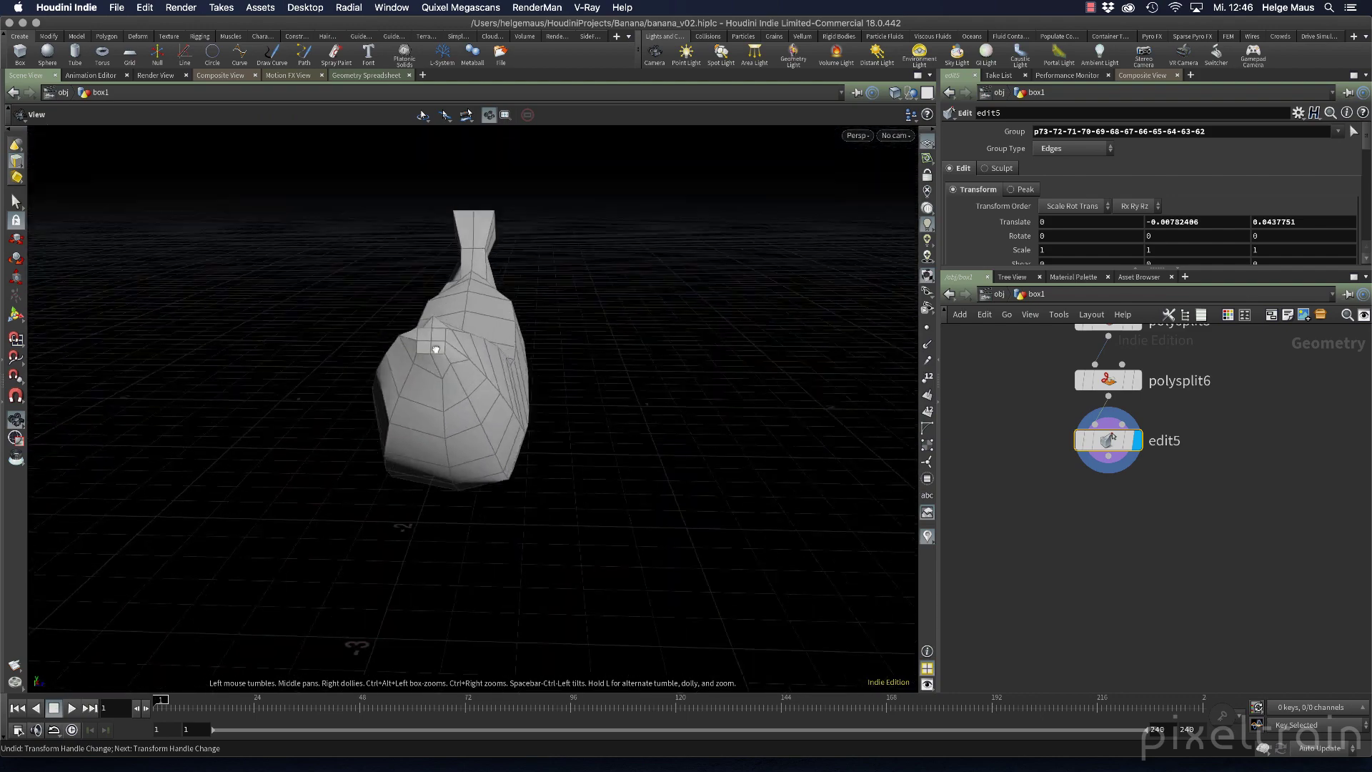
# Turn on viewport subdivision and examine the banana's smoothed shape at object level from several sides
pyautogui.press('s')
pyautogui.hotkey('shift', 's')
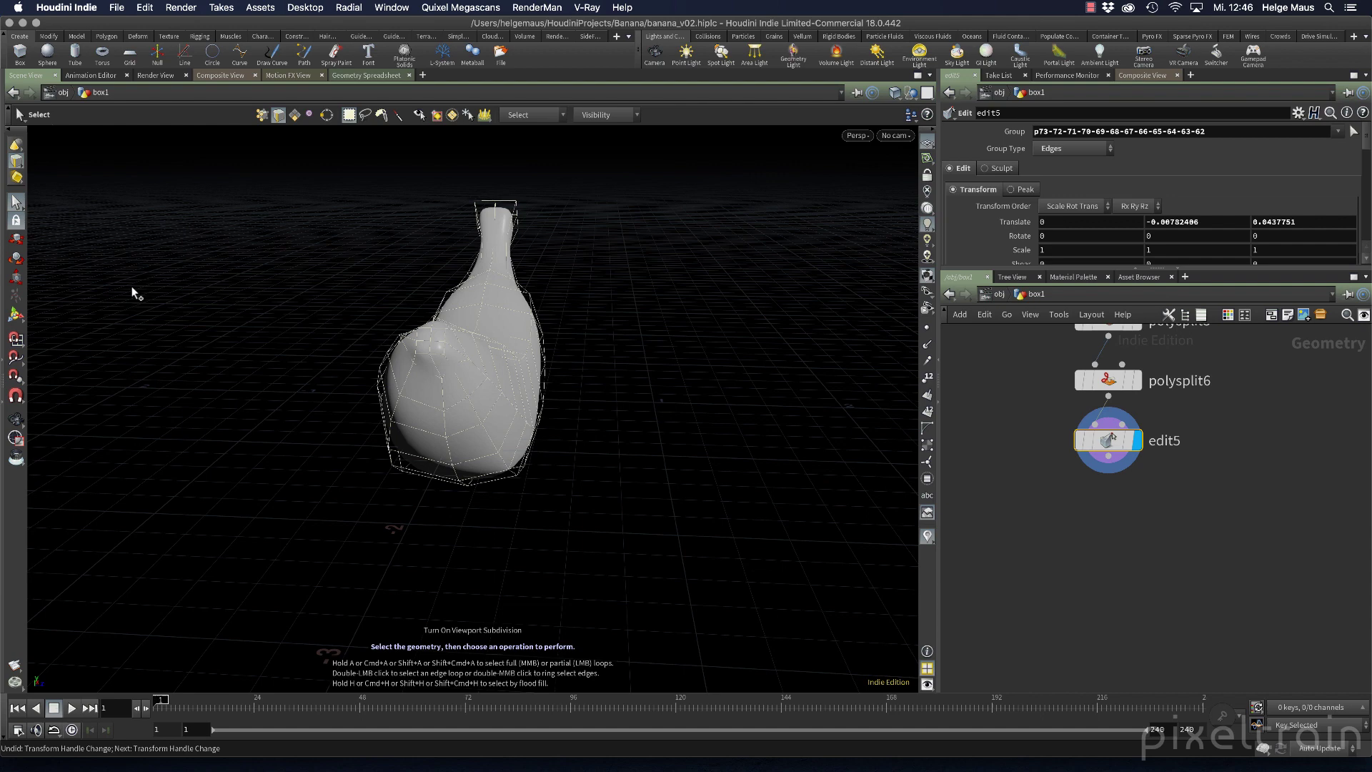
pyautogui.moveTo(560, 369); pyautogui.dragTo(429, 407)
pyautogui.click(995, 293)
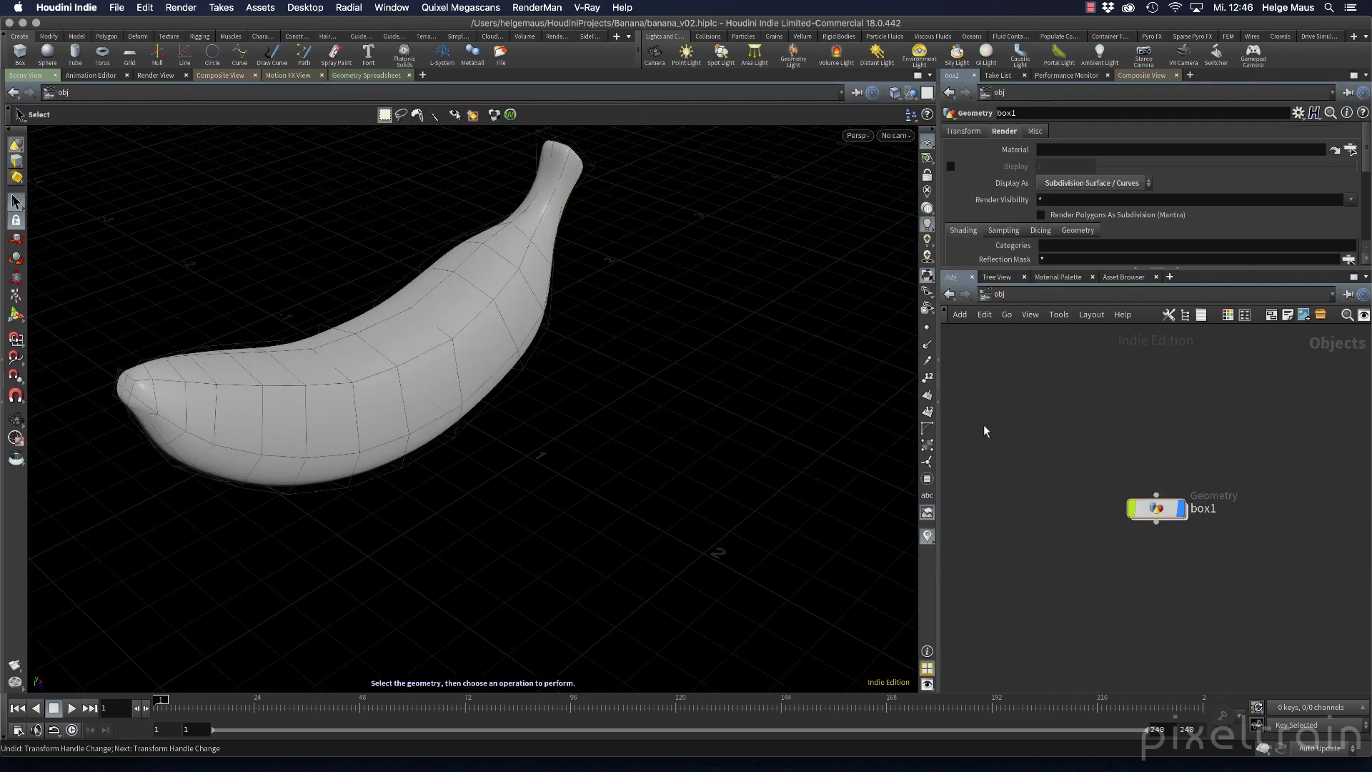
pyautogui.press('Escape')
pyautogui.moveTo(641, 426); pyautogui.dragTo(490, 370)
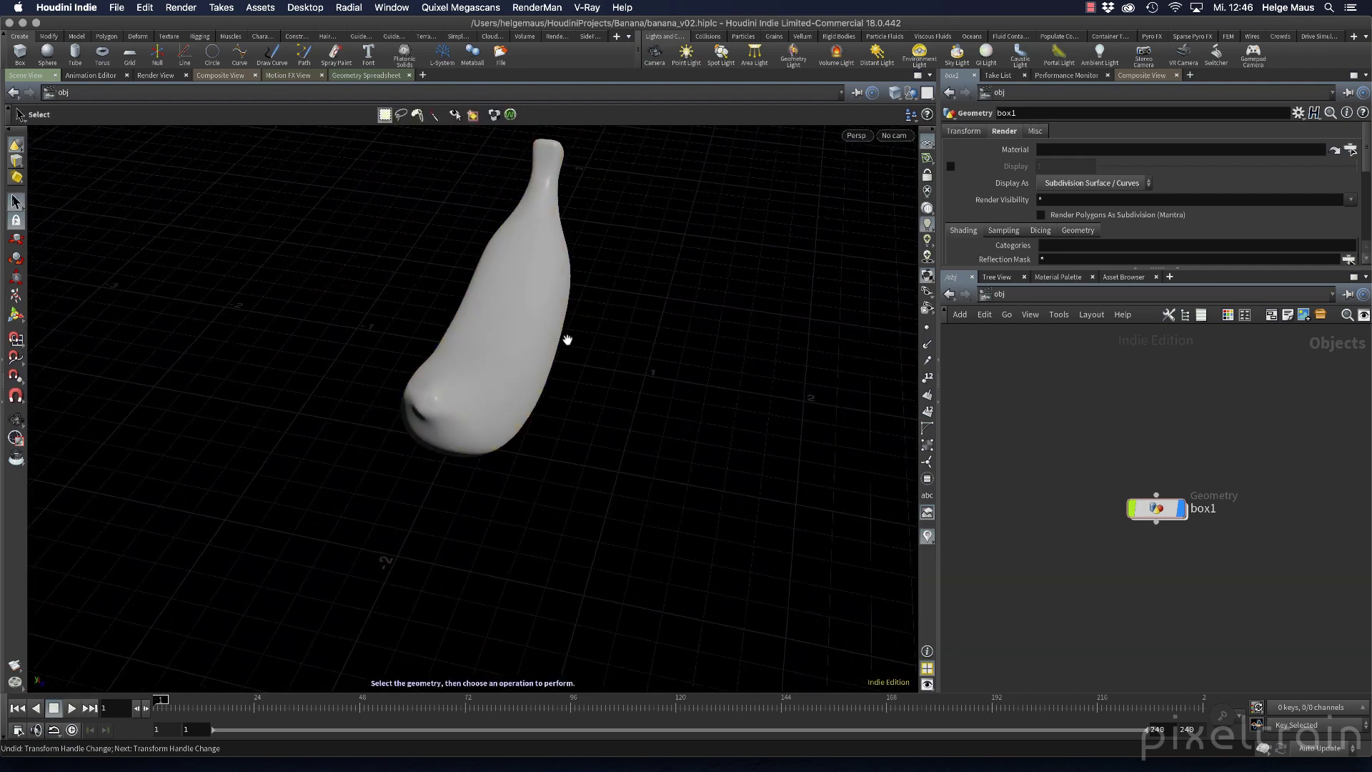
pyautogui.moveTo(566, 343); pyautogui.dragTo(628, 278)
pyautogui.press('s')
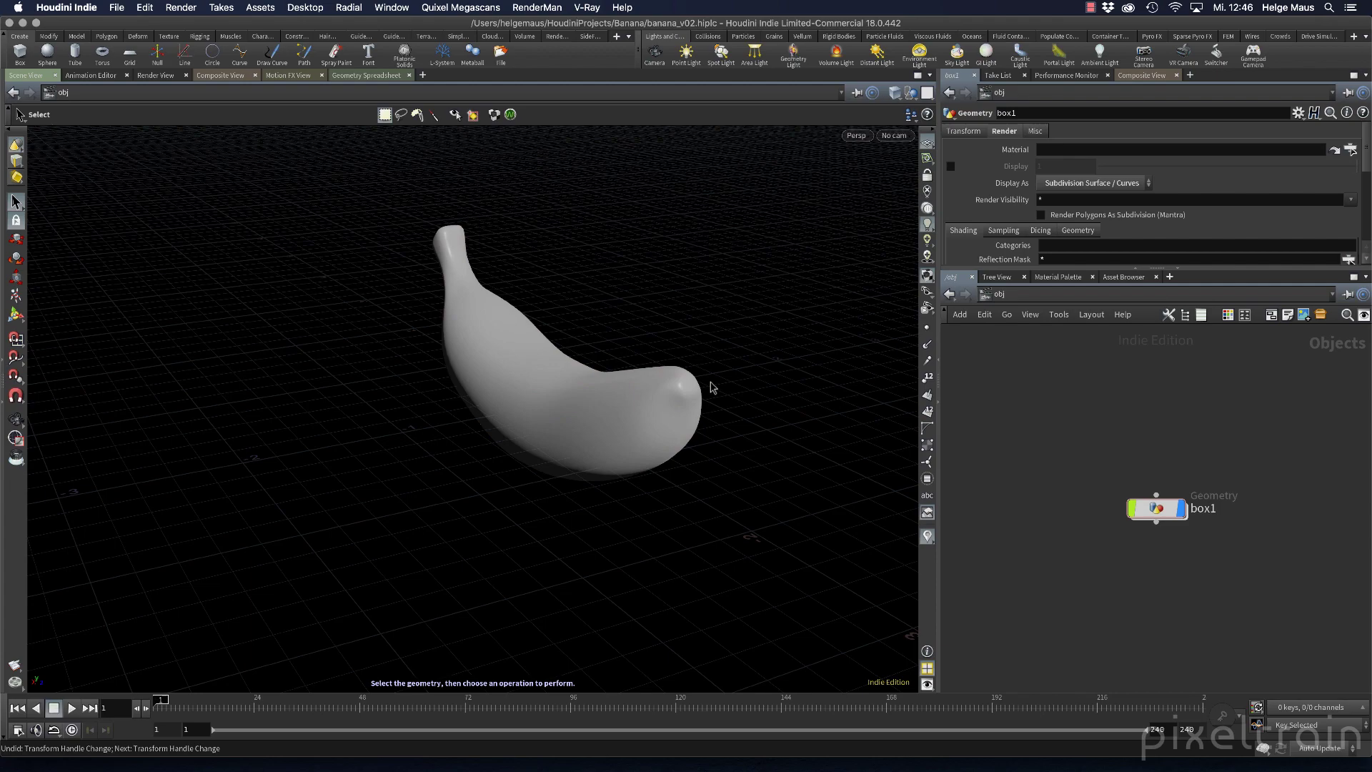
pyautogui.keyDown('alt'); pyautogui.moveTo(692, 392); pyautogui.dragTo(422, 391); pyautogui.keyUp('alt')
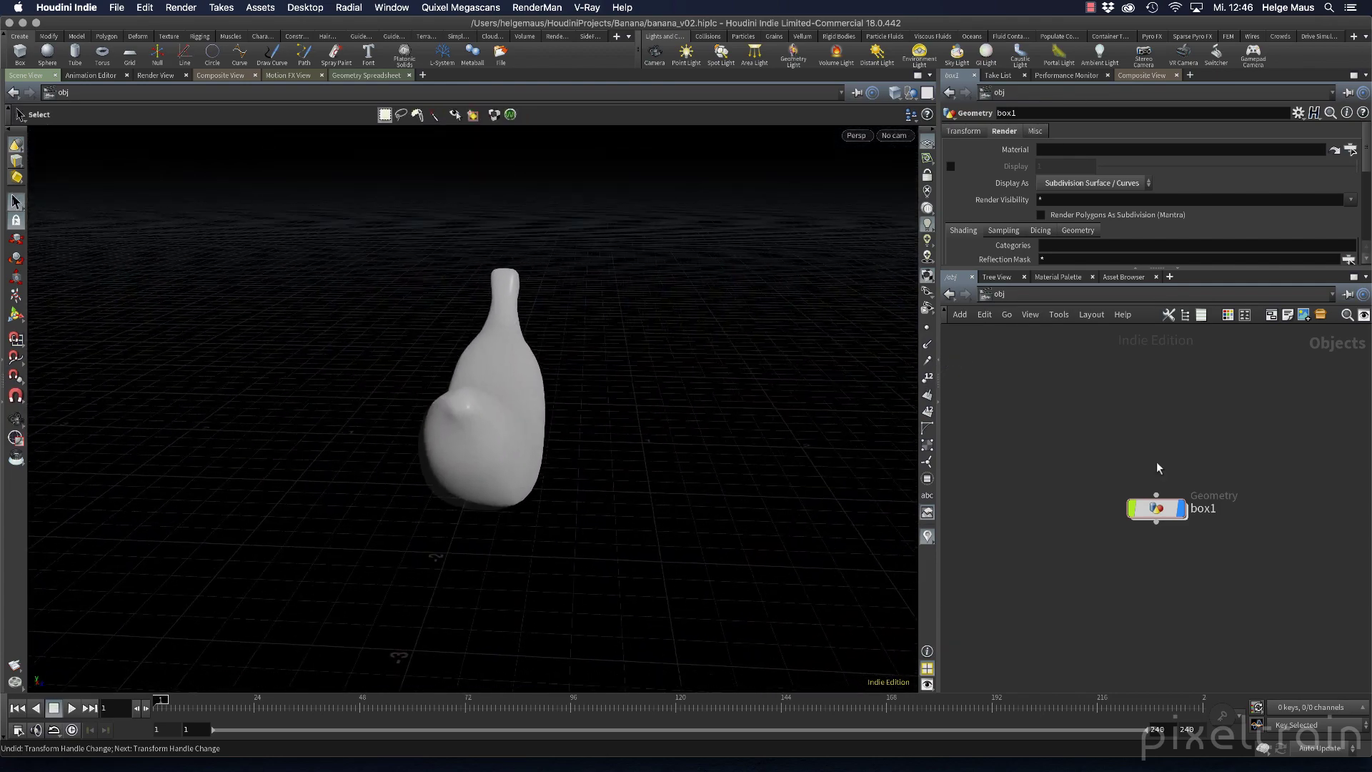
# Go back inside the box1 object and rename its last Edit node to Loops
pyautogui.doubleClick(1166, 512)
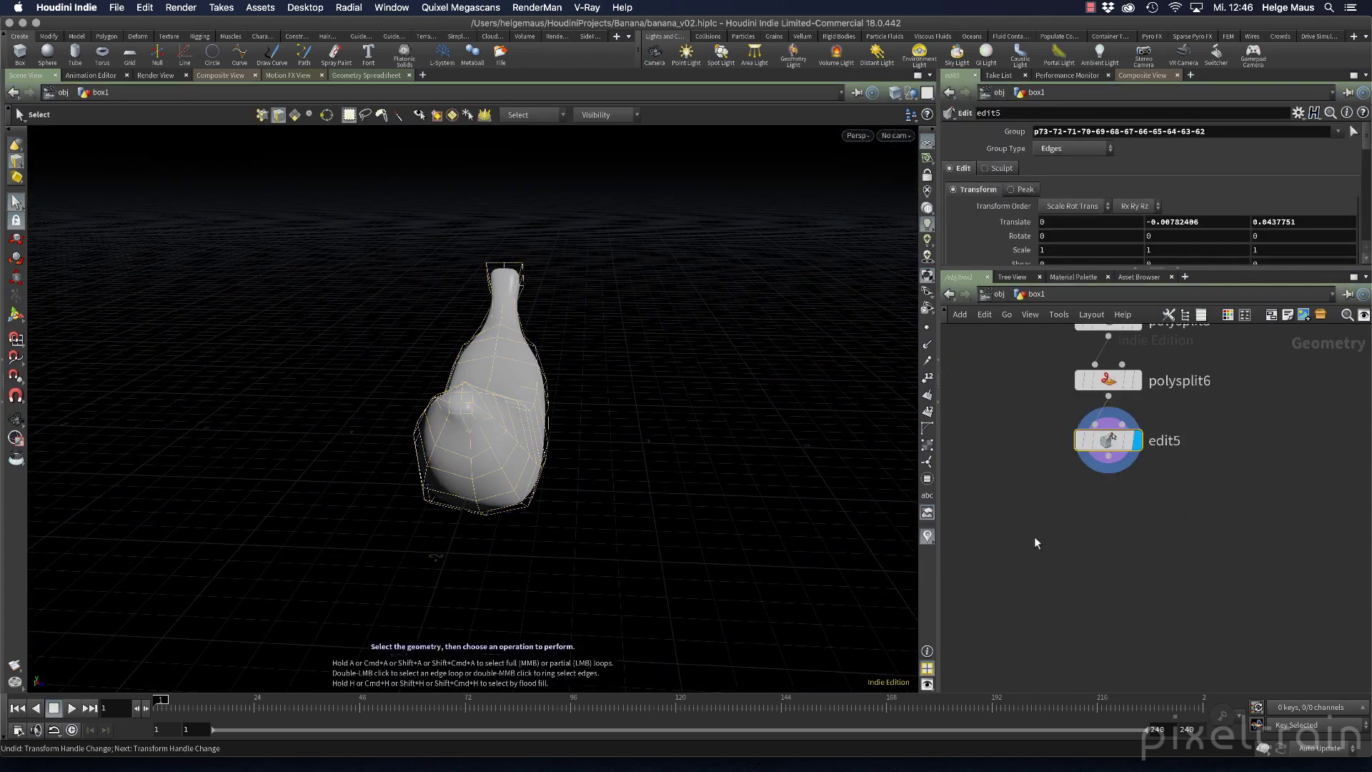
pyautogui.doubleClick(1172, 444)
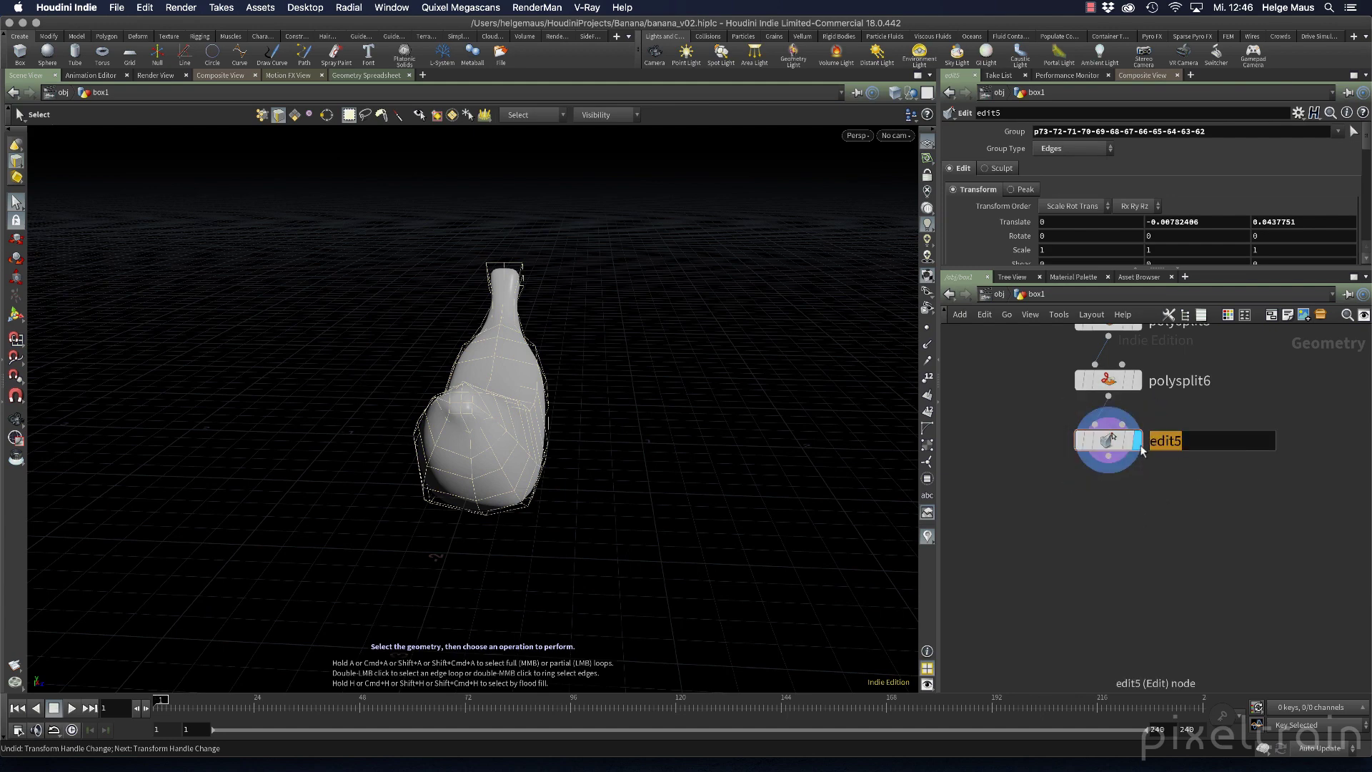
pyautogui.write('Loops')
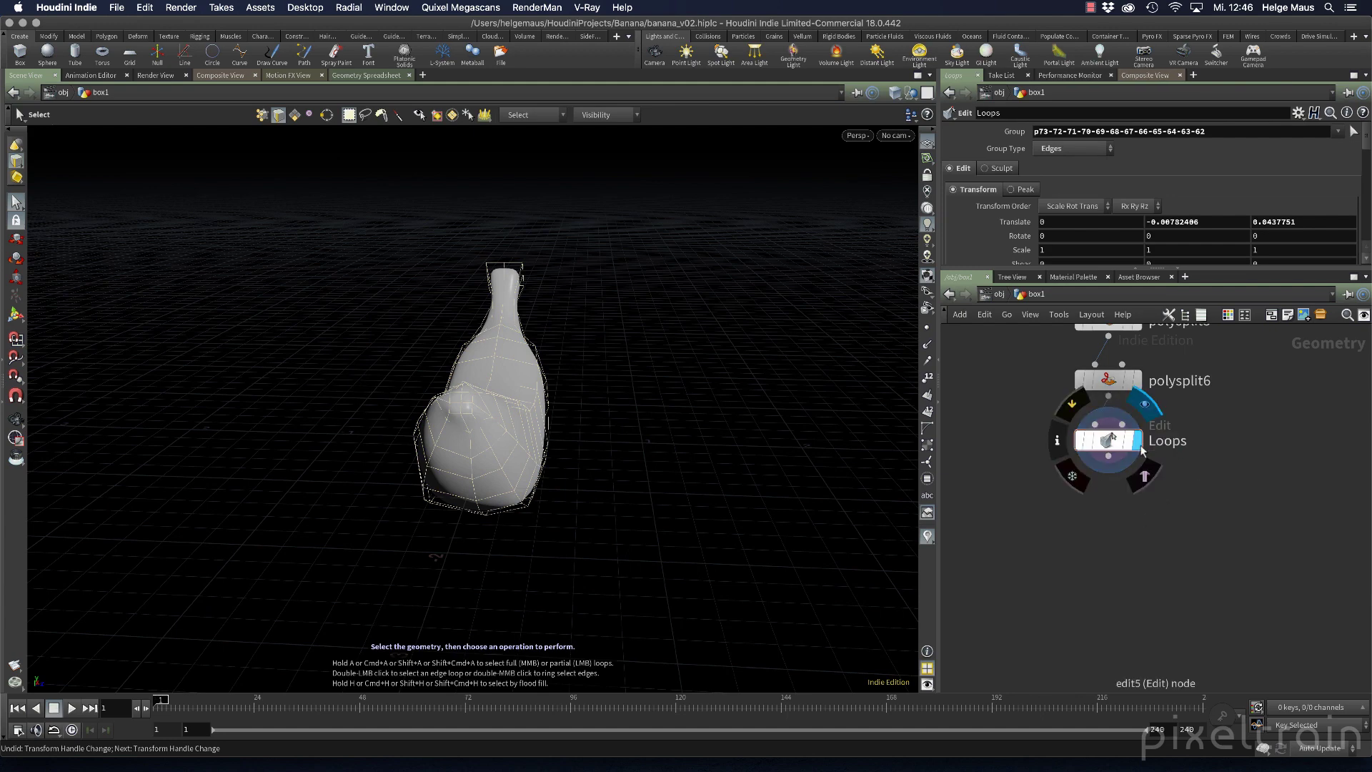
pyautogui.press('Return')
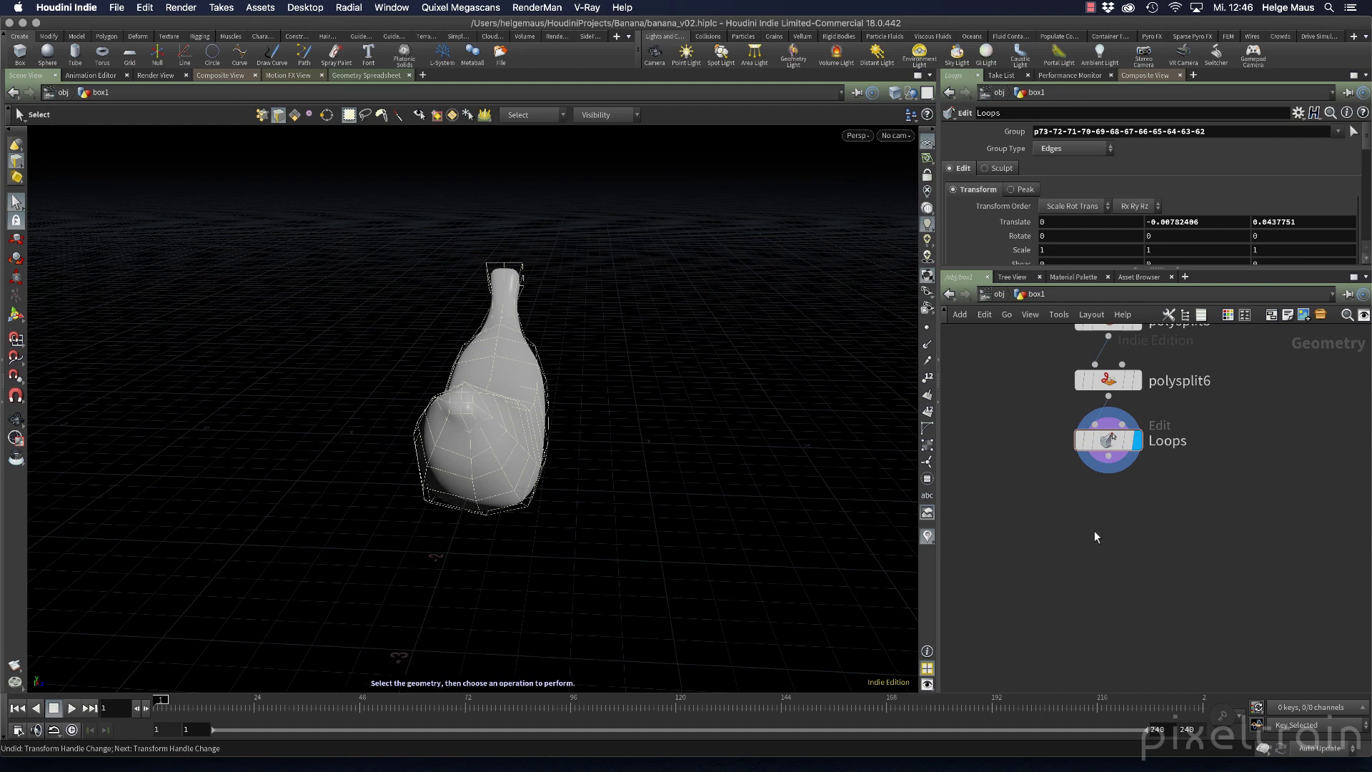
# Add a new Edit node below the Loops node, line it up underneath and make it the displayed node
pyautogui.press('Tab')
pyautogui.write('edit')
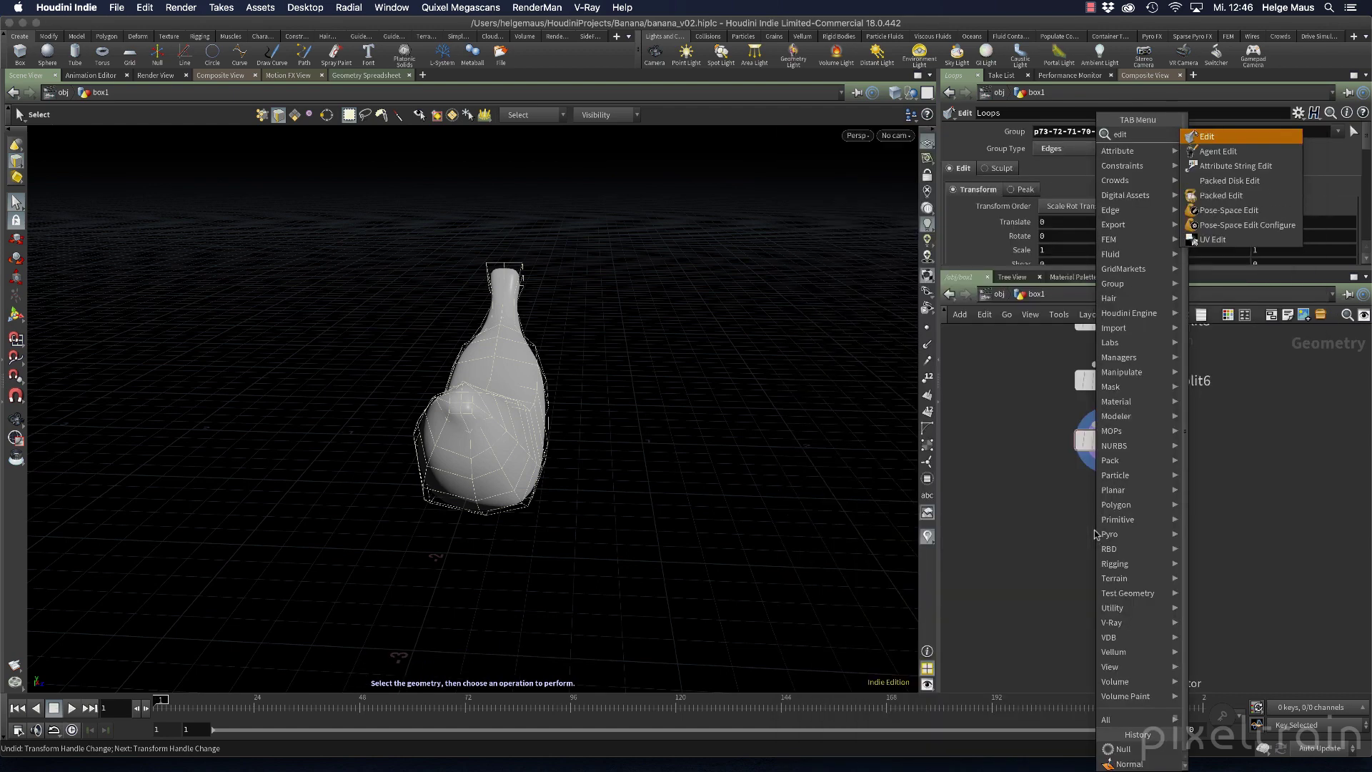
pyautogui.press('Return')
pyautogui.click(1095, 532)
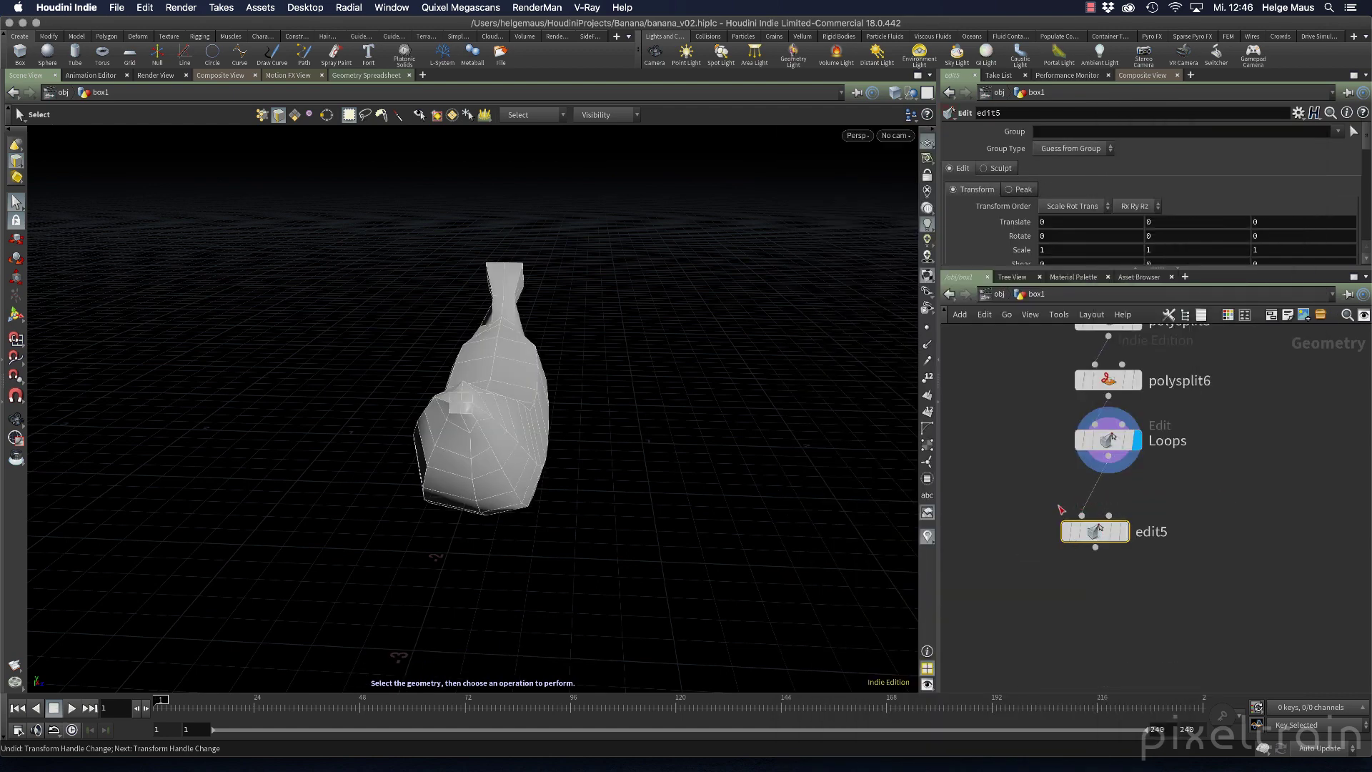
pyautogui.click(1125, 532)
pyautogui.moveTo(1098, 540); pyautogui.dragTo(1110, 516)
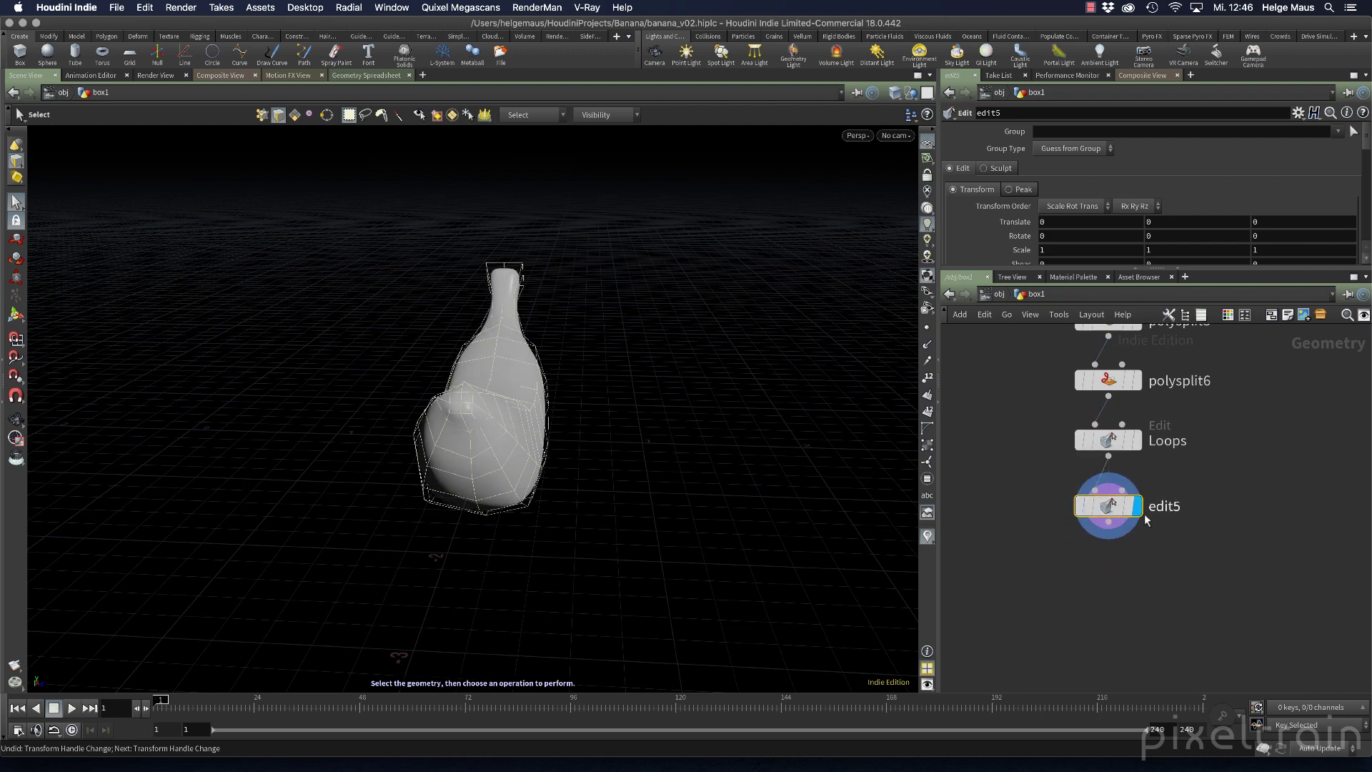
# Examine the smoothed blossom end of the banana and its surrounding edges up close
pyautogui.click(19, 209)
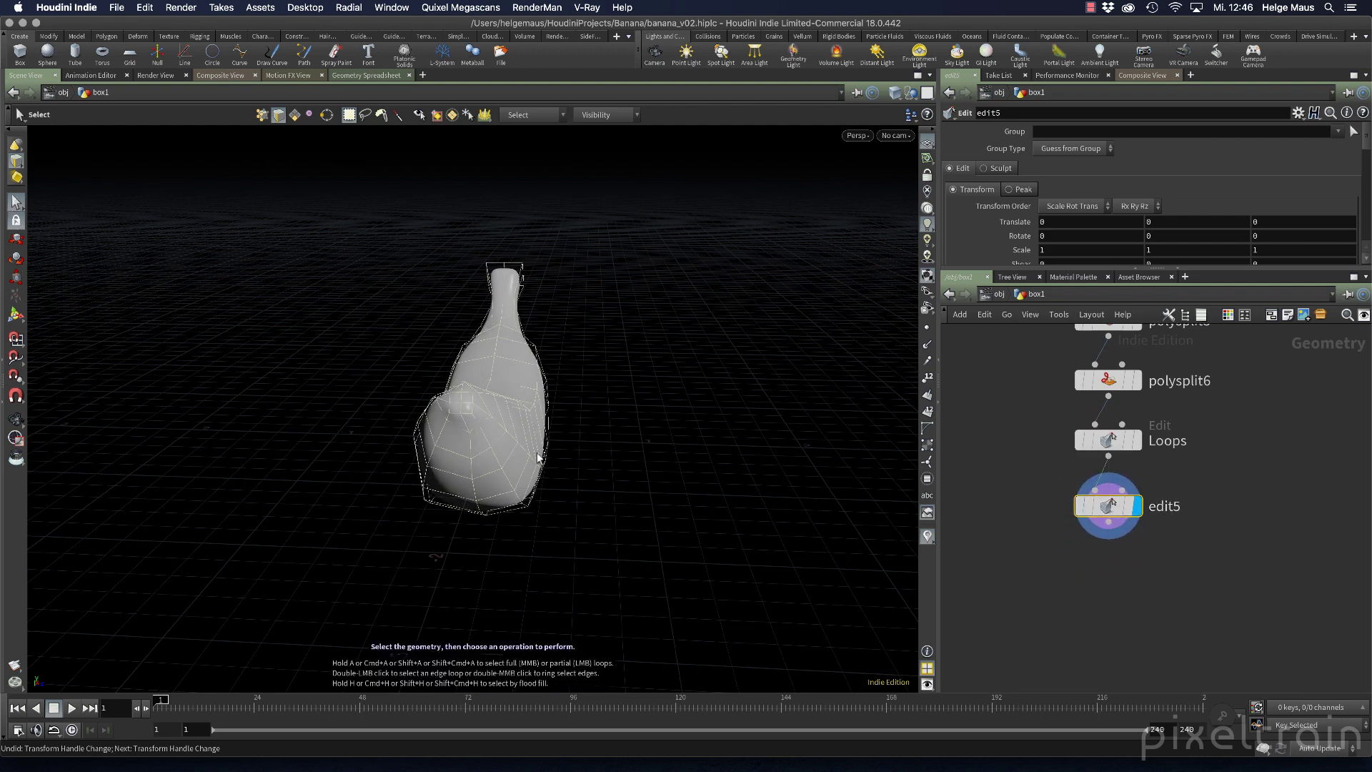
pyautogui.keyDown('alt'); pyautogui.moveTo(396, 448); pyautogui.dragTo(603, 405, button='right'); pyautogui.keyUp('alt')
pyautogui.keyDown('alt'); pyautogui.moveTo(603, 405); pyautogui.dragTo(548, 423, button='middle'); pyautogui.keyUp('alt')
pyautogui.moveTo(547, 423); pyautogui.dragTo(494, 426)
pyautogui.press('Escape')
pyautogui.hotkey('shift', 'w')
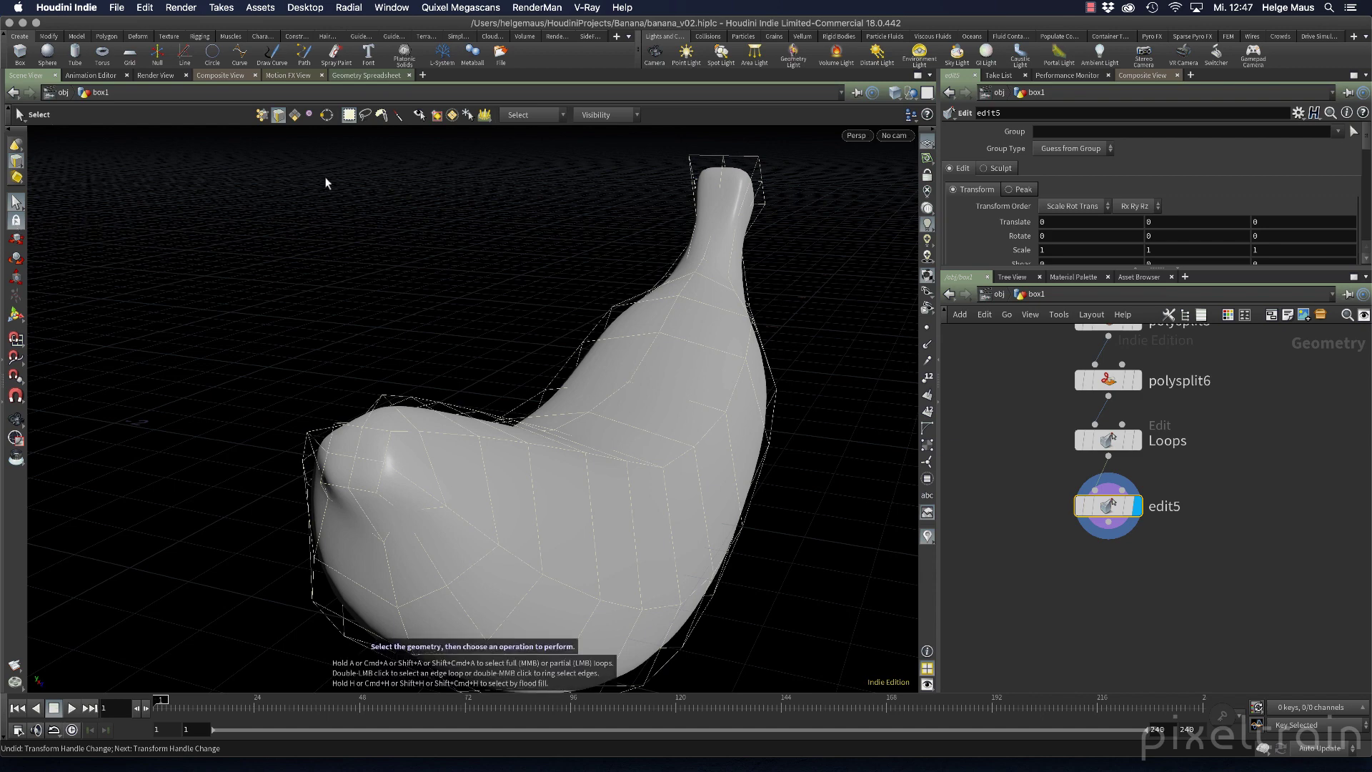
pyautogui.keyDown('alt'); pyautogui.moveTo(445, 348); pyautogui.dragTo(411, 435); pyautogui.keyUp('alt')
pyautogui.keyDown('alt'); pyautogui.moveTo(412, 435); pyautogui.dragTo(590, 319, button='right'); pyautogui.keyUp('alt')
pyautogui.keyDown('alt'); pyautogui.moveTo(590, 319); pyautogui.dragTo(495, 314, button='middle'); pyautogui.keyUp('alt')
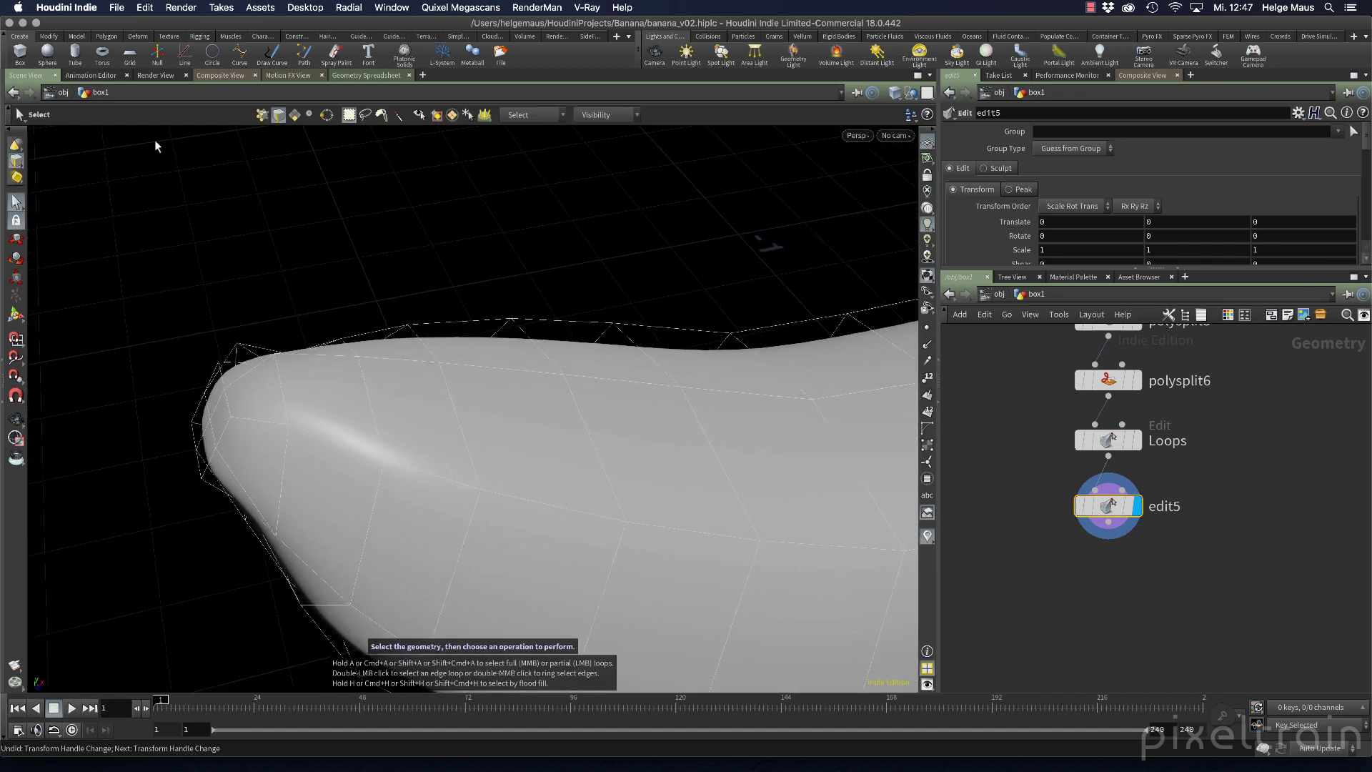
# Move the short edge on top of the banana's blossom tip about -0.002 on X and -0.004 on Y
pyautogui.press('s')
pyautogui.press('Escape')
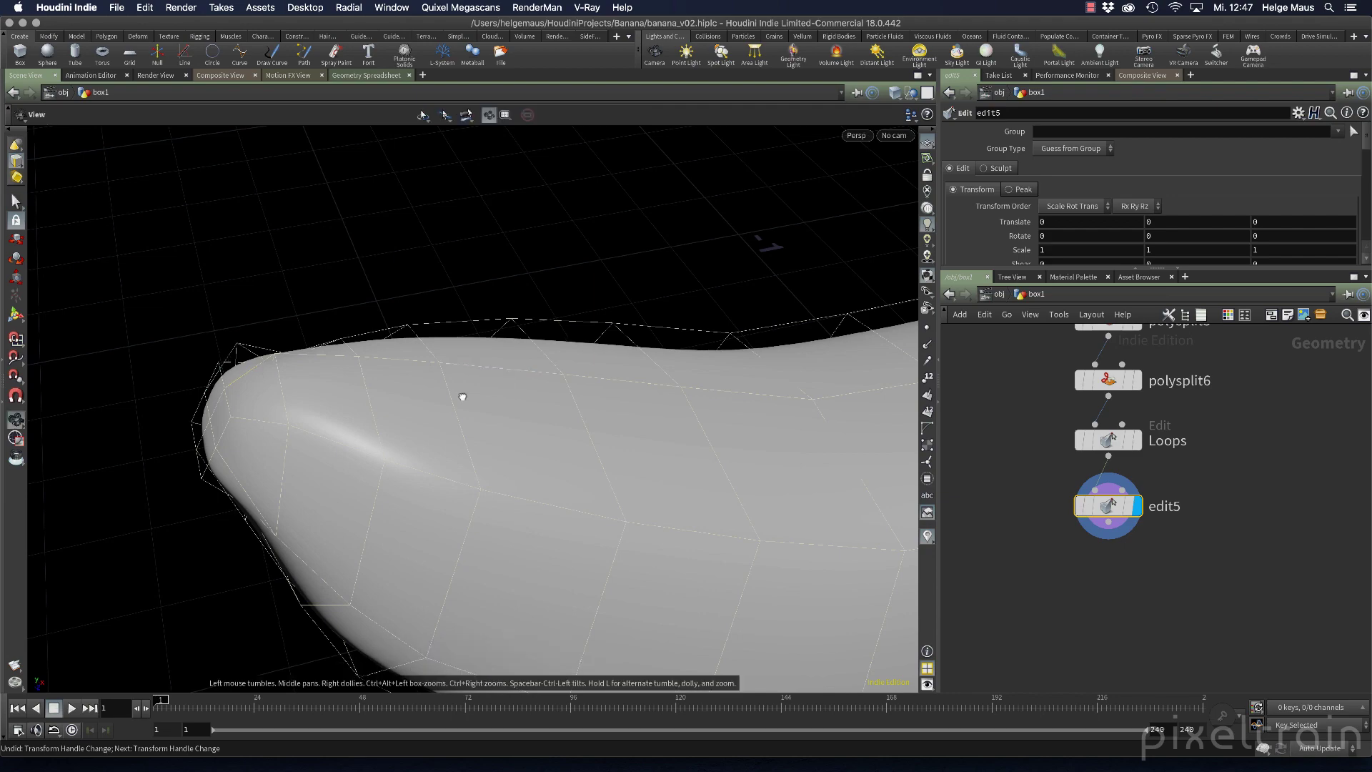
pyautogui.moveTo(460, 395); pyautogui.dragTo(403, 356)
pyautogui.press('s')
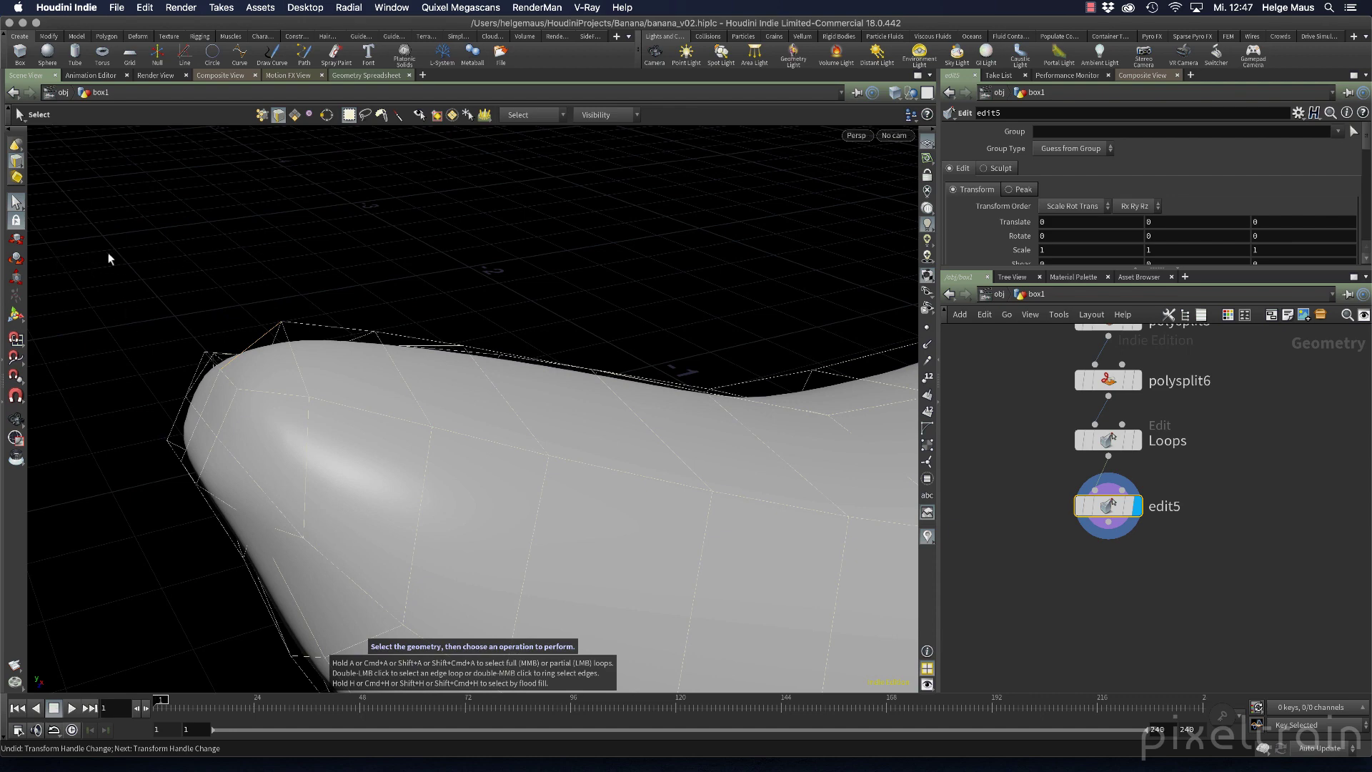
pyautogui.click(17, 238)
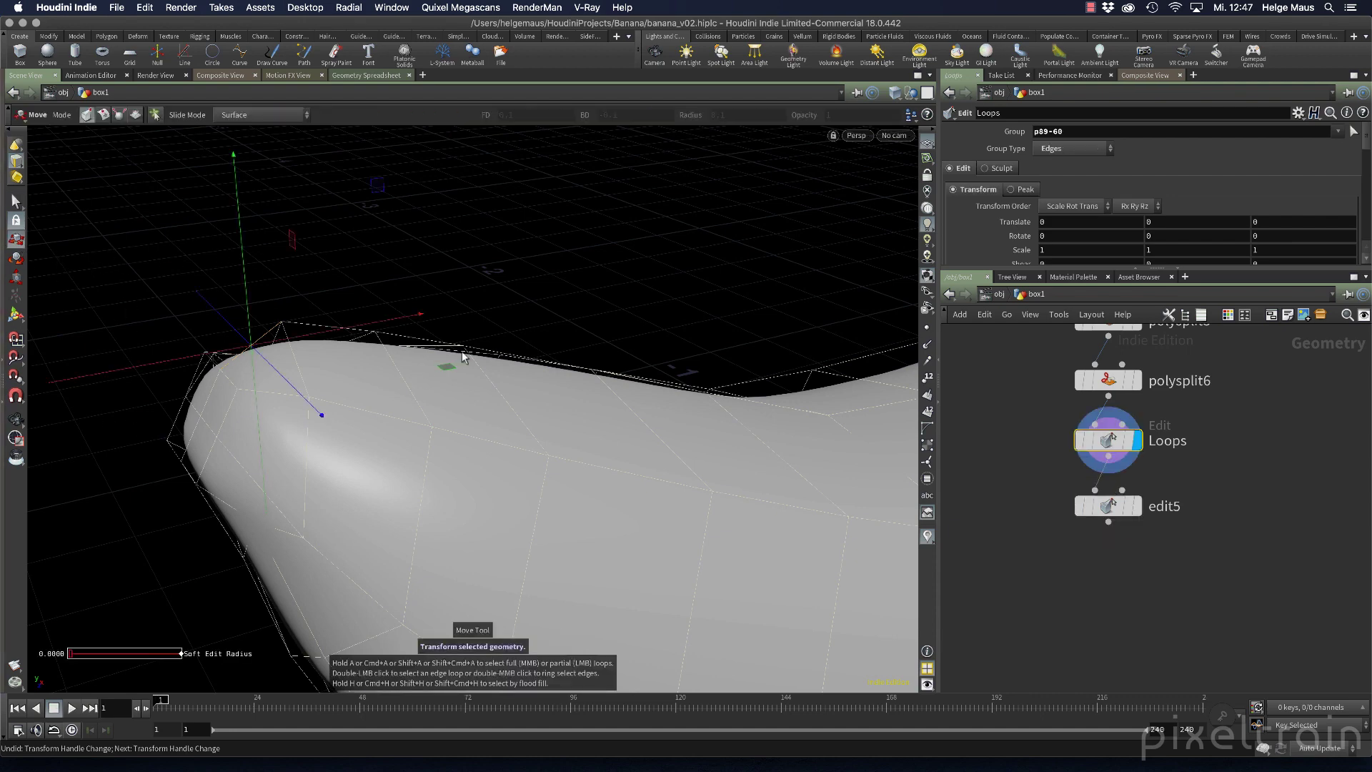
pyautogui.keyDown('alt'); pyautogui.moveTo(422, 286); pyautogui.dragTo(528, 264); pyautogui.keyUp('alt')
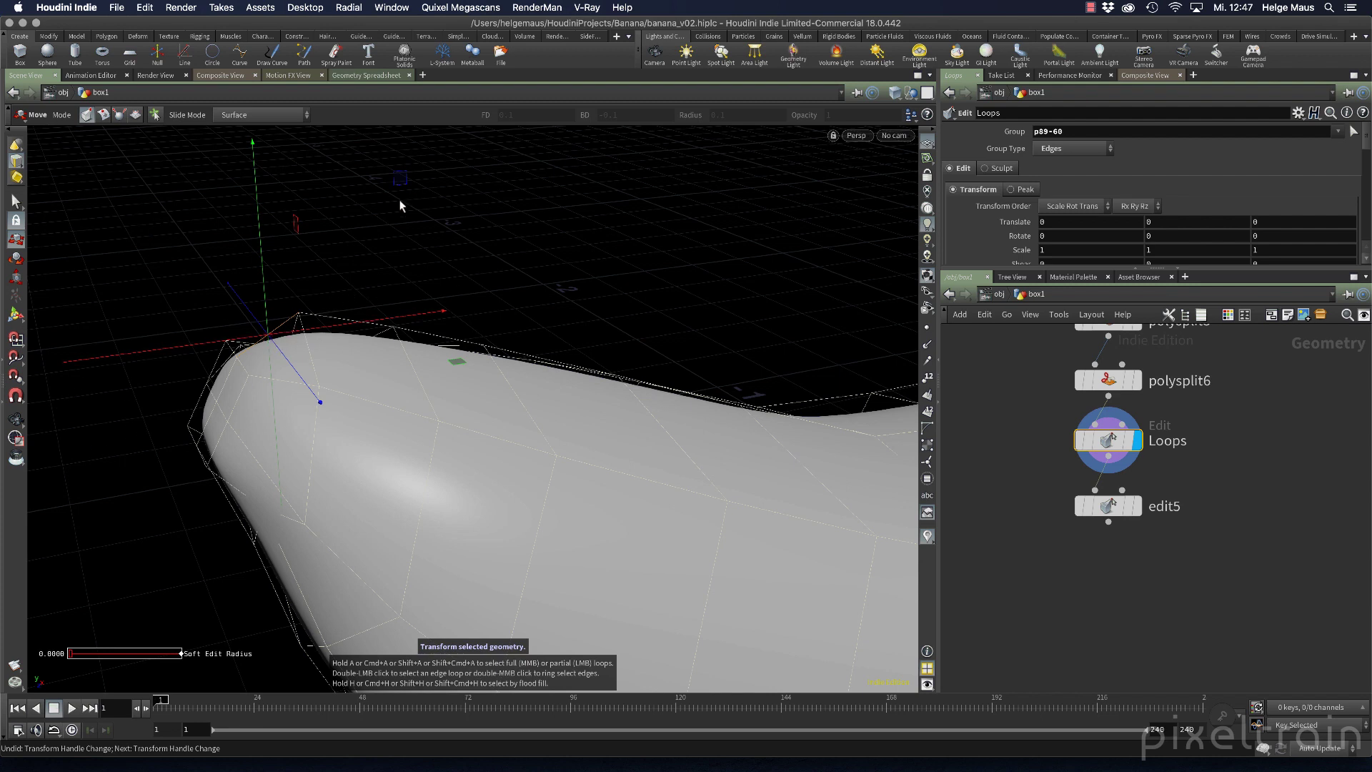
pyautogui.moveTo(399, 178); pyautogui.dragTo(398, 181)
pyautogui.moveTo(398, 187); pyautogui.dragTo(399, 190, button='middle')
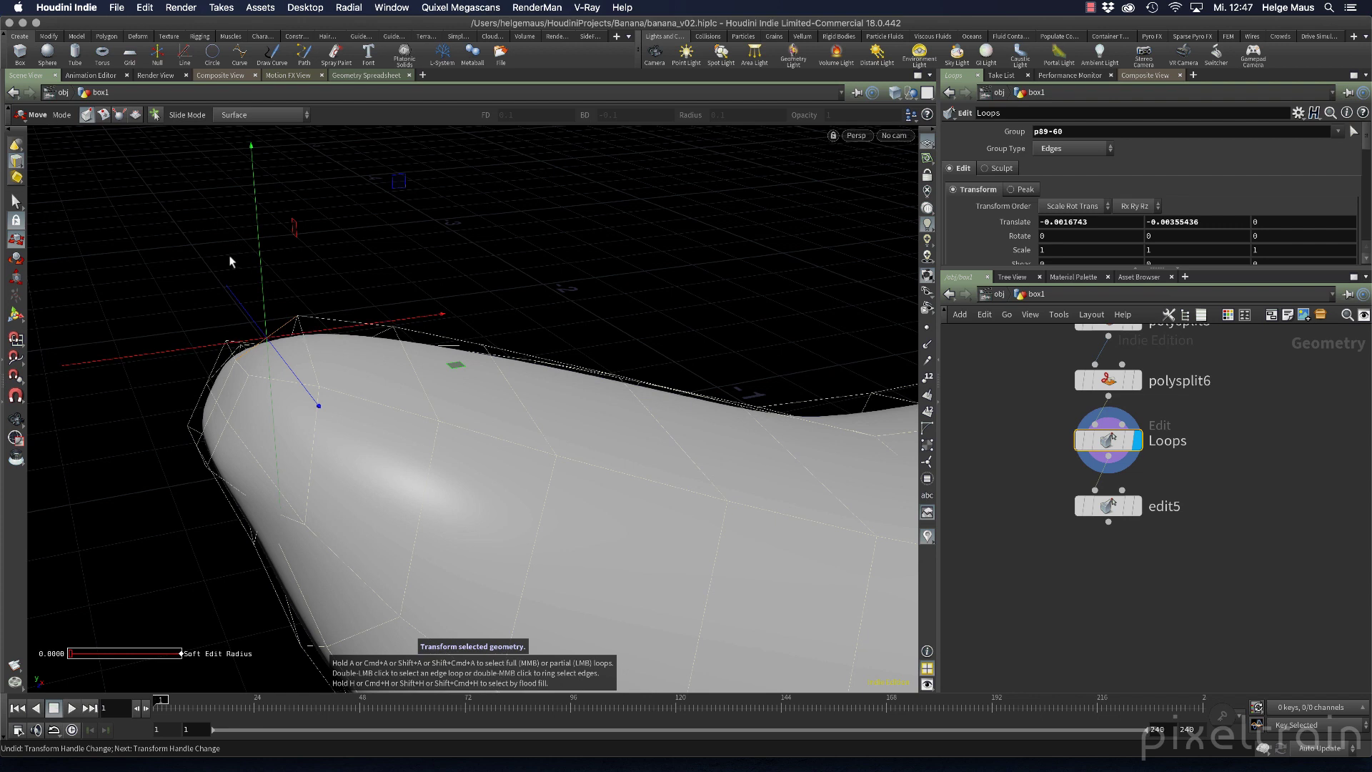
# Switch to point selection and display the edit5 node
pyautogui.press('s')
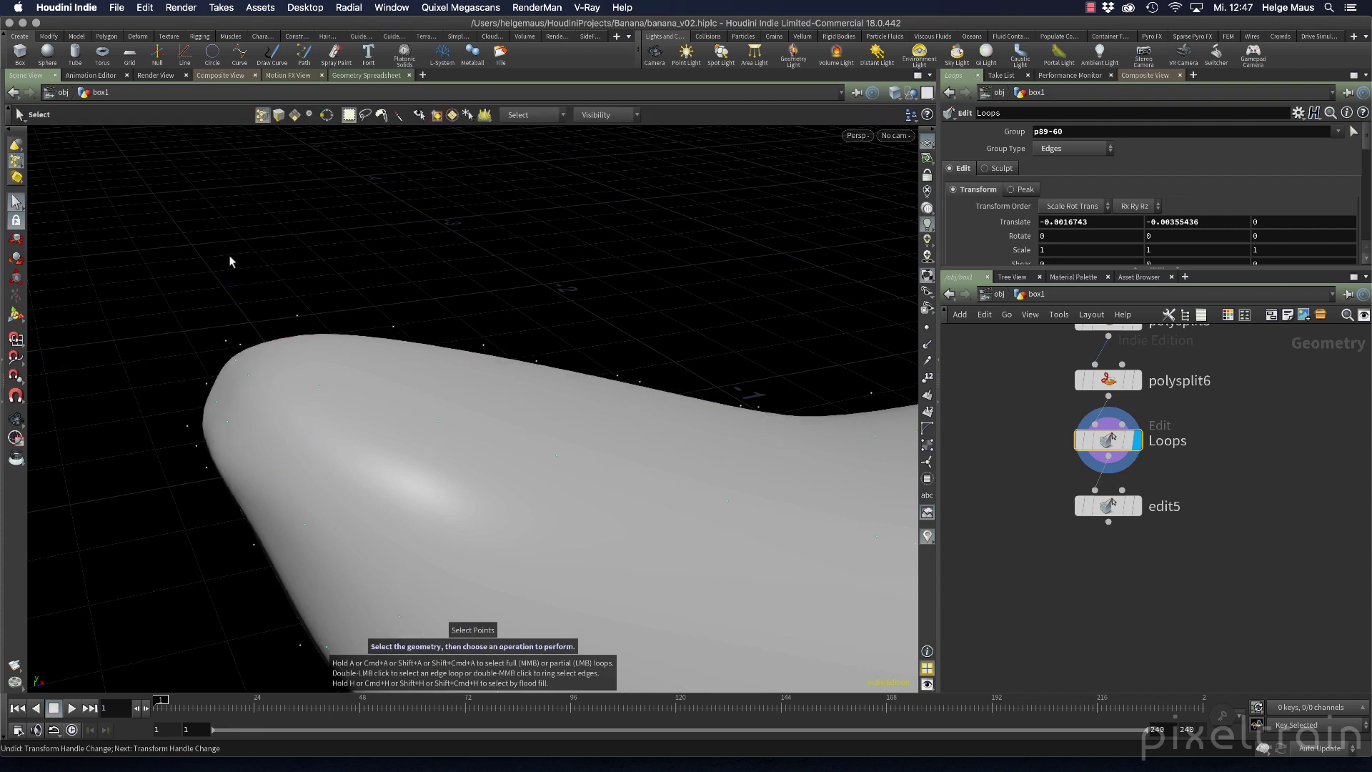
pyautogui.press('2')
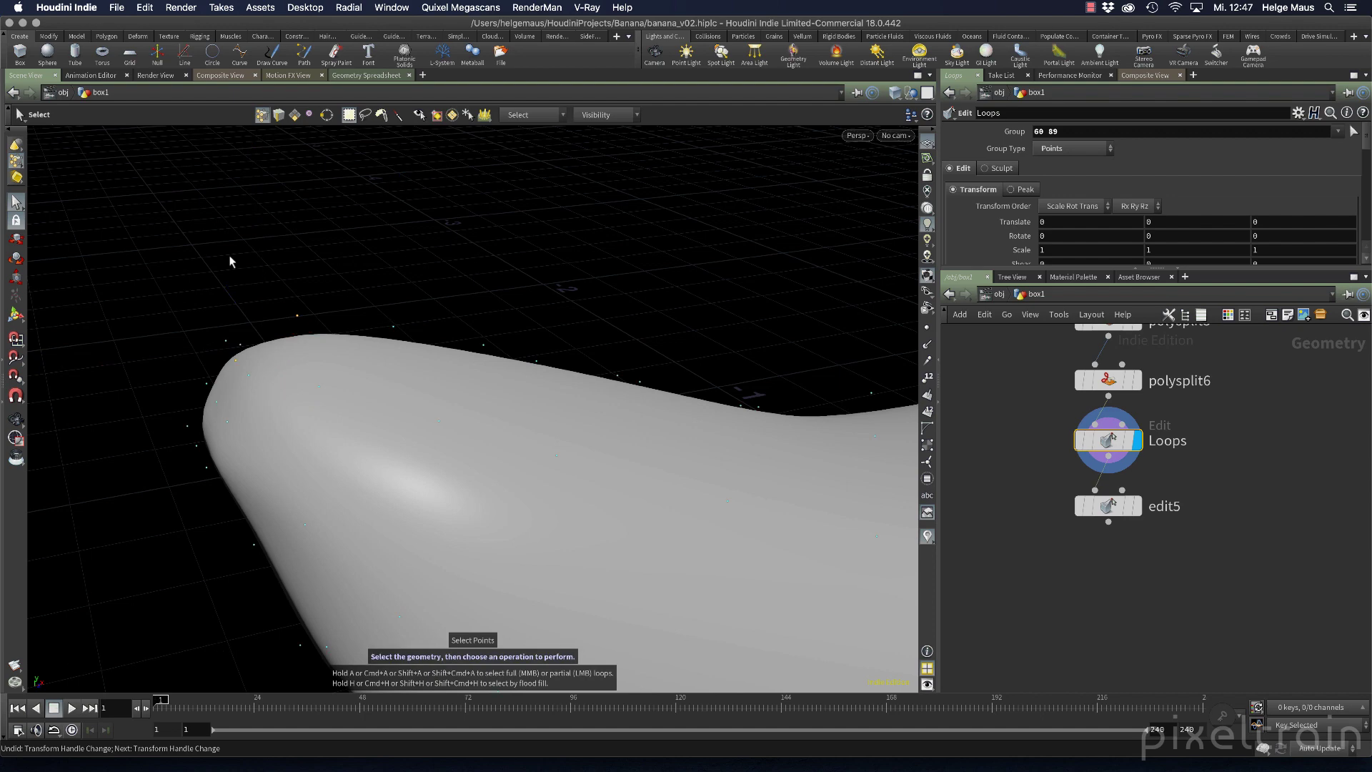
pyautogui.keyDown('alt'); pyautogui.moveTo(431, 379); pyautogui.dragTo(678, 429); pyautogui.keyUp('alt')
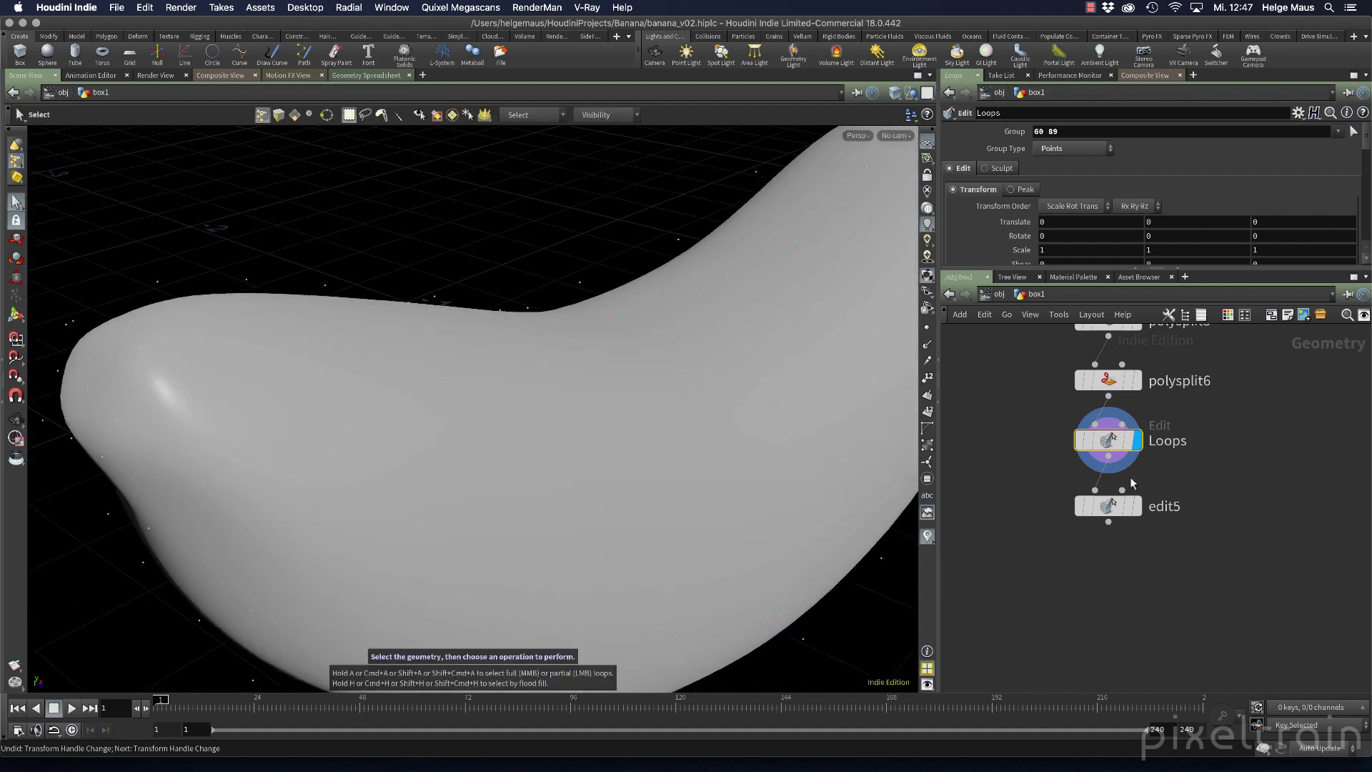
pyautogui.click(1136, 506)
pyautogui.keyDown('alt'); pyautogui.moveTo(514, 408); pyautogui.dragTo(476, 408, button='right'); pyautogui.keyUp('alt')
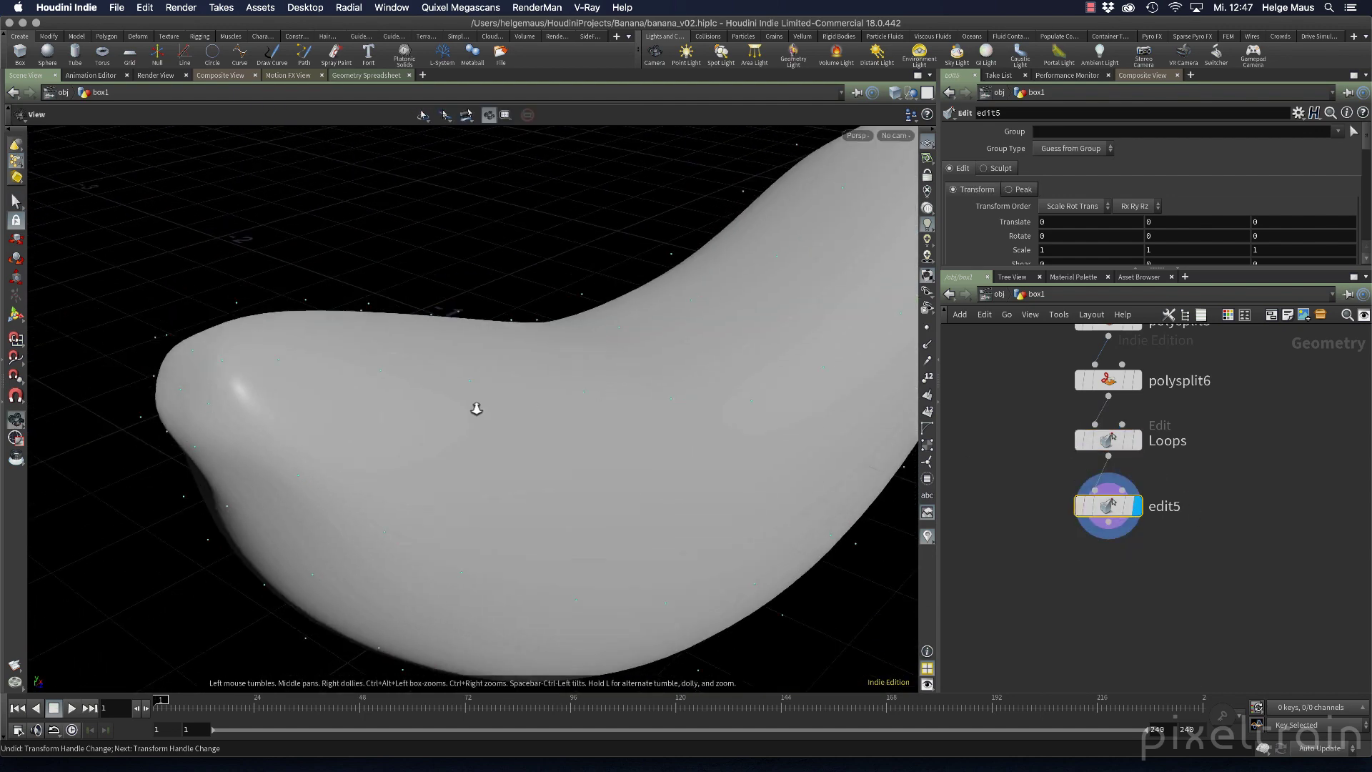
# Select the point on top of the banana just behind the blossom tip and lower it about 0.018 on Y
pyautogui.moveTo(475, 409); pyautogui.dragTo(446, 365)
pyautogui.press('s')
pyautogui.press('Escape')
pyautogui.press('s')
pyautogui.moveTo(315, 325); pyautogui.dragTo(343, 343)
pyautogui.click(25, 240)
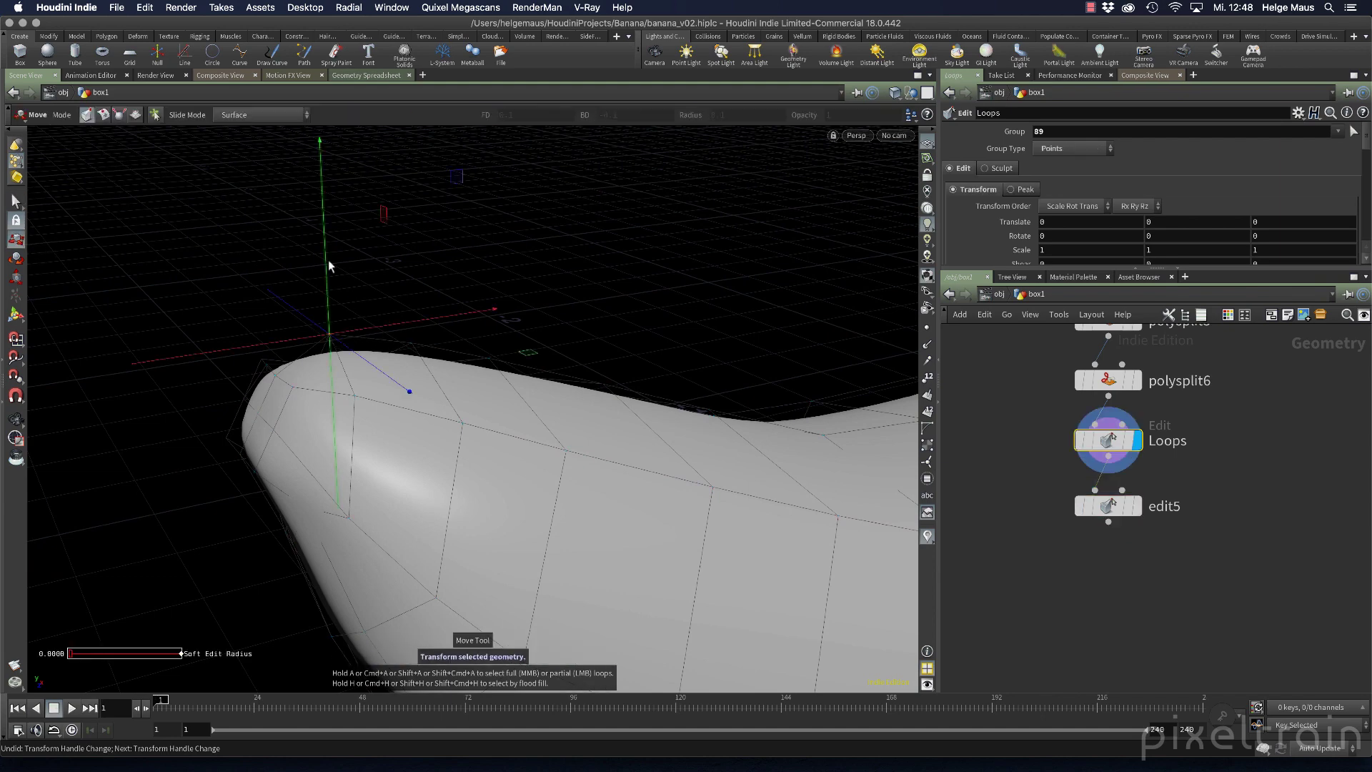
pyautogui.moveTo(323, 272); pyautogui.dragTo(324, 287)
pyautogui.keyDown('alt'); pyautogui.moveTo(466, 368); pyautogui.dragTo(447, 431); pyautogui.keyUp('alt')
pyautogui.moveTo(404, 352); pyautogui.dragTo(299, 370)
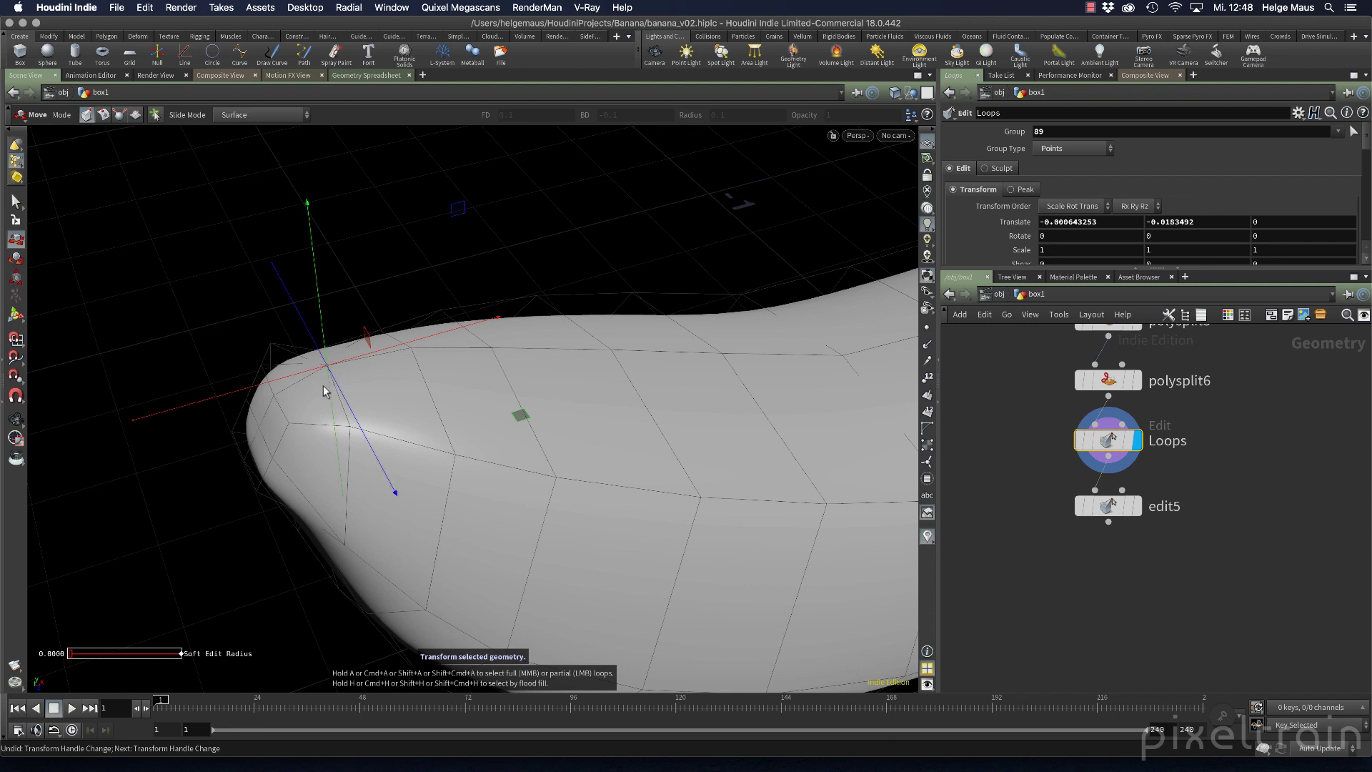
# Select the next point further back along the same upper edge loop and lower it slightly
pyautogui.click(420, 357)
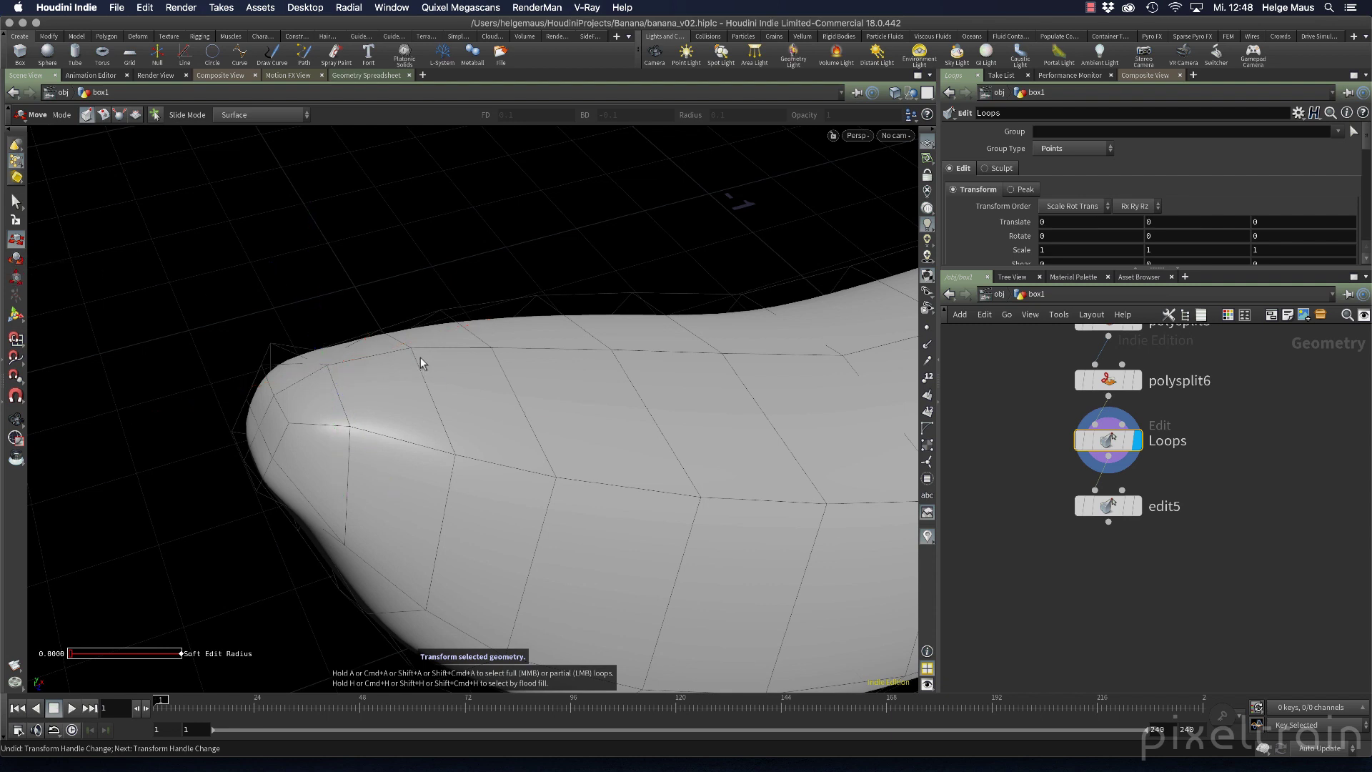
pyautogui.click(413, 353)
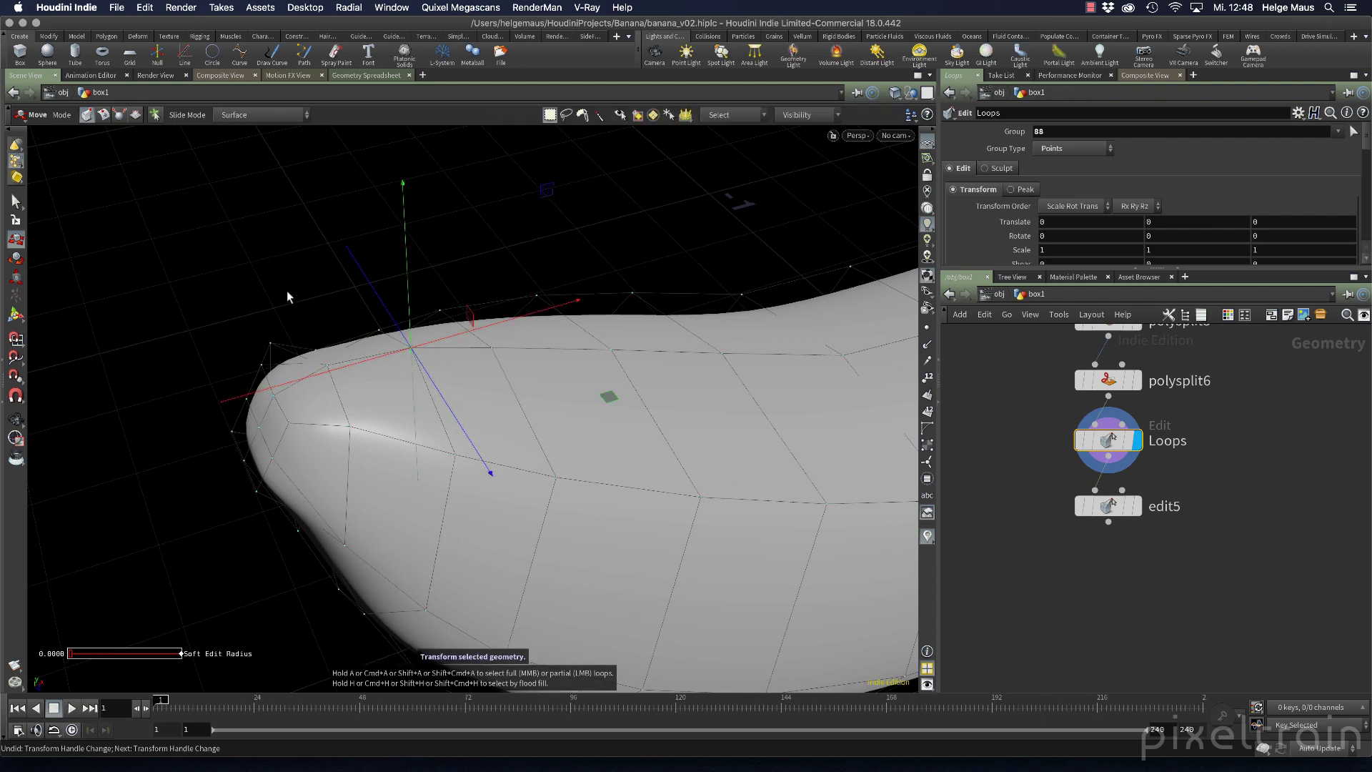
pyautogui.press('Escape')
pyautogui.moveTo(290, 300); pyautogui.dragTo(466, 329)
pyautogui.press('t')
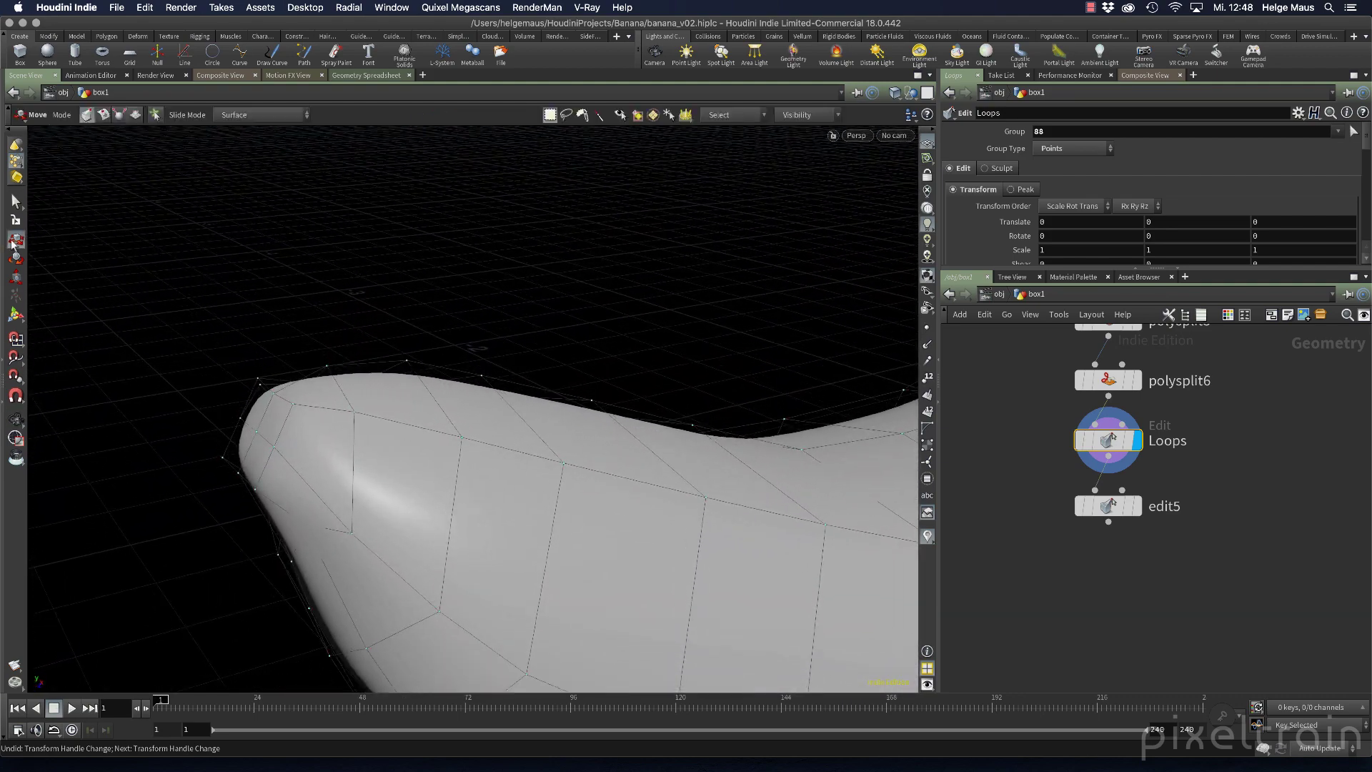
pyautogui.moveTo(403, 362); pyautogui.dragTo(413, 366)
# Shift the point just below the blossom tip about 0.006 on Y and -0.035 on Z
pyautogui.moveTo(423, 428); pyautogui.dragTo(444, 515)
pyautogui.press('Return')
pyautogui.press('Escape')
pyautogui.press('Return')
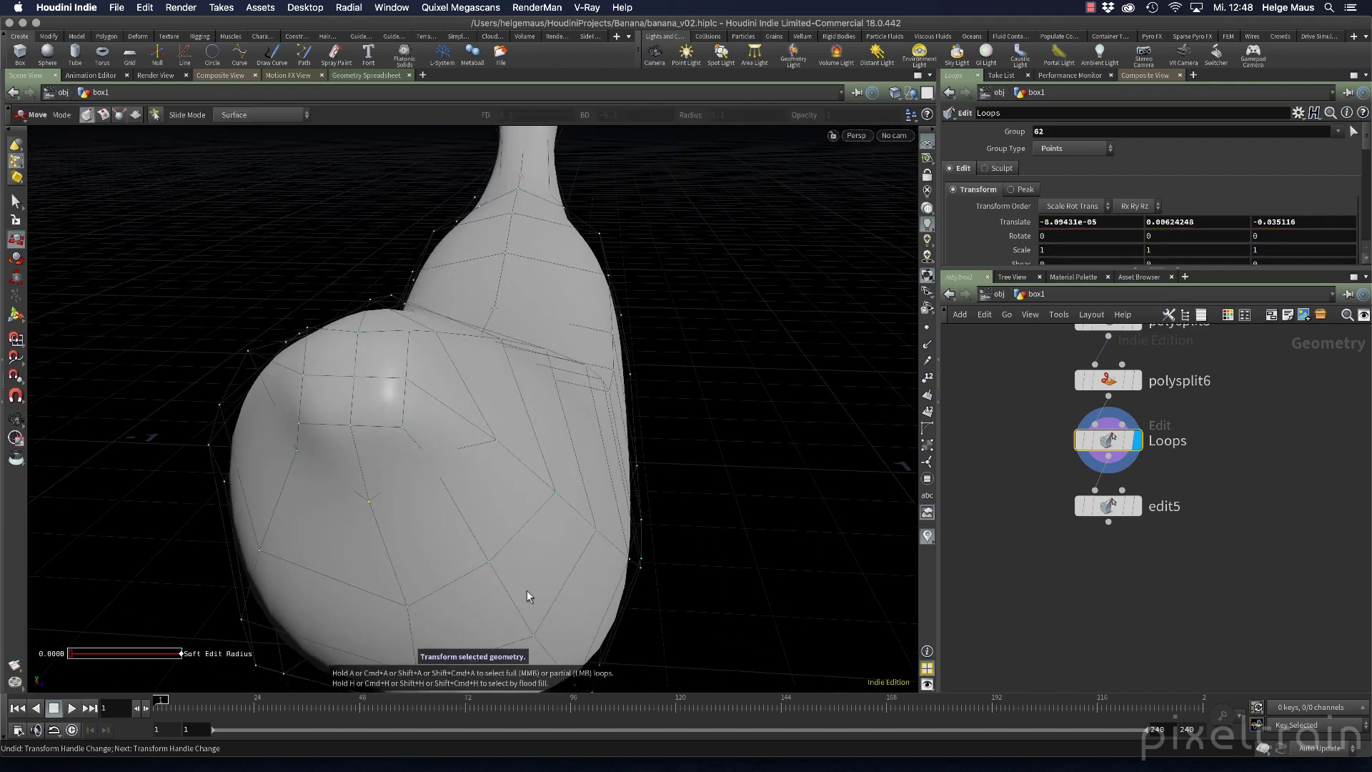
# Turn off viewport subdivision and move the side point of the ring behind the tip about -0.017 on X, -0.023 on Y and 0.015 on Z
pyautogui.press('Escape')
pyautogui.moveTo(572, 413); pyautogui.dragTo(490, 460)
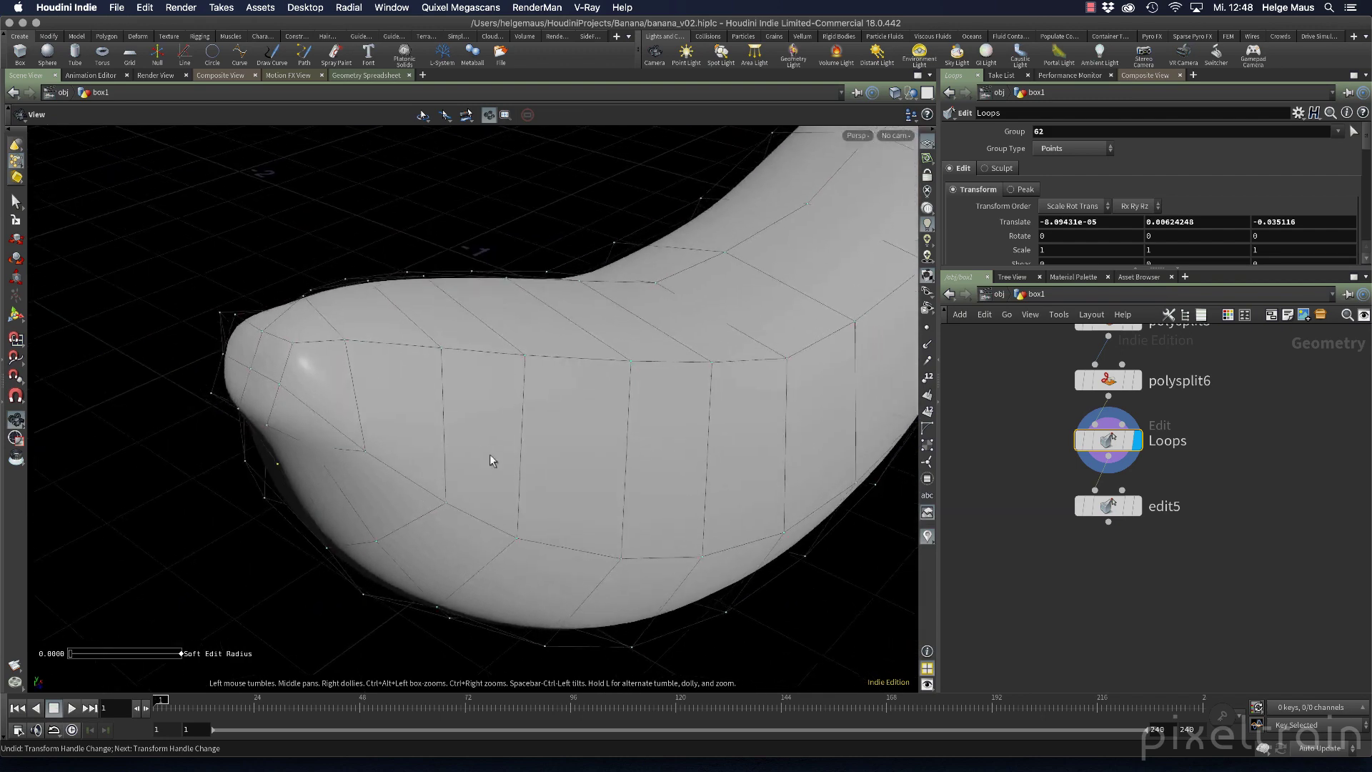
pyautogui.press('Return')
pyautogui.press('Escape')
pyautogui.moveTo(398, 419); pyautogui.dragTo(486, 464)
pyautogui.press('Return')
pyautogui.moveTo(284, 413); pyautogui.dragTo(307, 430)
pyautogui.keyDown('alt'); pyautogui.moveTo(436, 431); pyautogui.dragTo(549, 422); pyautogui.keyUp('alt')
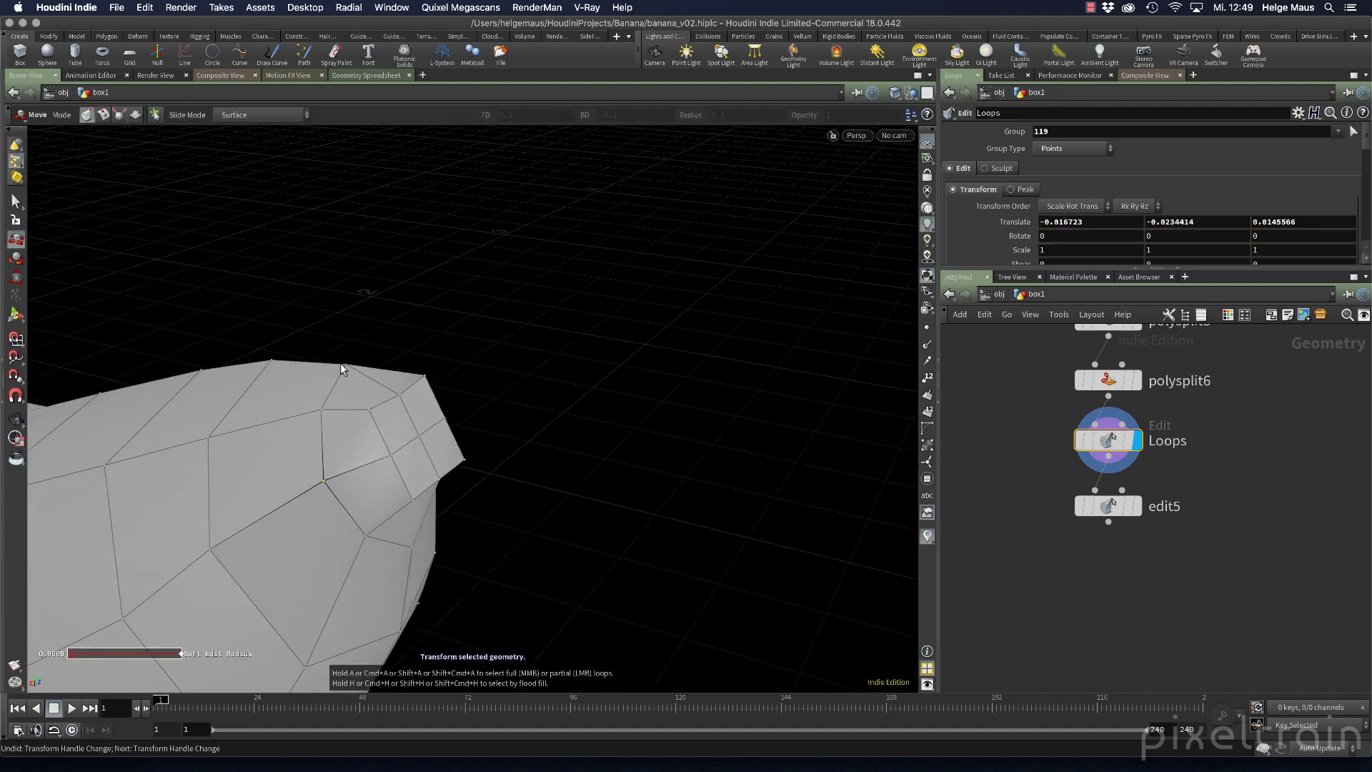
# Nudge points around the blossom tip's base to even the ring, shifting the lower corner point about -0.003 on Y and -0.002 on Z
pyautogui.moveTo(344, 365); pyautogui.dragTo(349, 368)
pyautogui.keyDown('alt'); pyautogui.moveTo(431, 427); pyautogui.dragTo(322, 421); pyautogui.keyUp('alt')
pyautogui.moveTo(413, 535); pyautogui.dragTo(410, 525)
pyautogui.moveTo(469, 487); pyautogui.dragTo(468, 490)
pyautogui.keyDown('alt'); pyautogui.moveTo(541, 466); pyautogui.dragTo(611, 465); pyautogui.keyUp('alt')
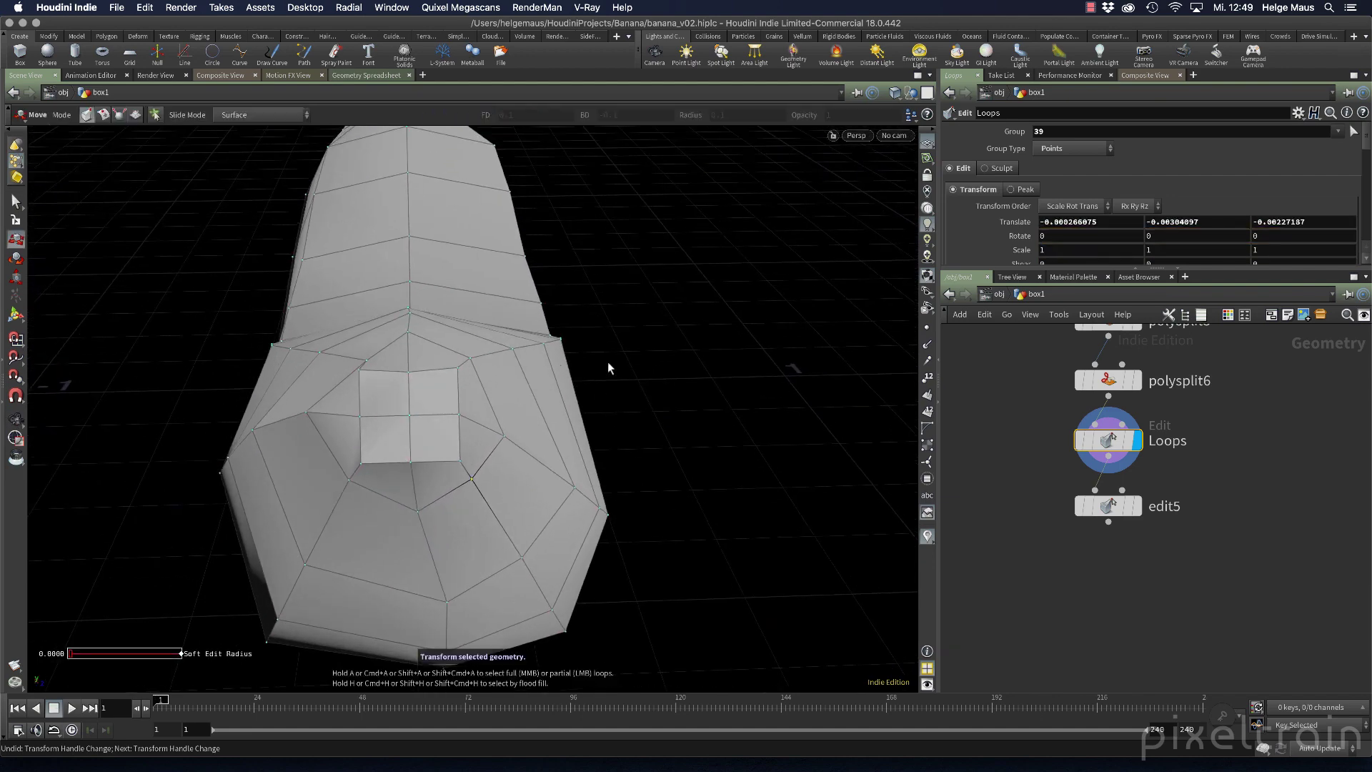
# Move the opposite lower corner point at the blossom tip's base about 0.003 on Y and 0.007 on Z
pyautogui.keyDown('alt'); pyautogui.moveTo(607, 361); pyautogui.dragTo(411, 373); pyautogui.keyUp('alt')
pyautogui.press('Return')
pyautogui.keyDown('alt'); pyautogui.moveTo(468, 459); pyautogui.dragTo(411, 449); pyautogui.keyUp('alt')
pyautogui.keyDown('alt'); pyautogui.moveTo(412, 448); pyautogui.dragTo(371, 419, button='right'); pyautogui.keyUp('alt')
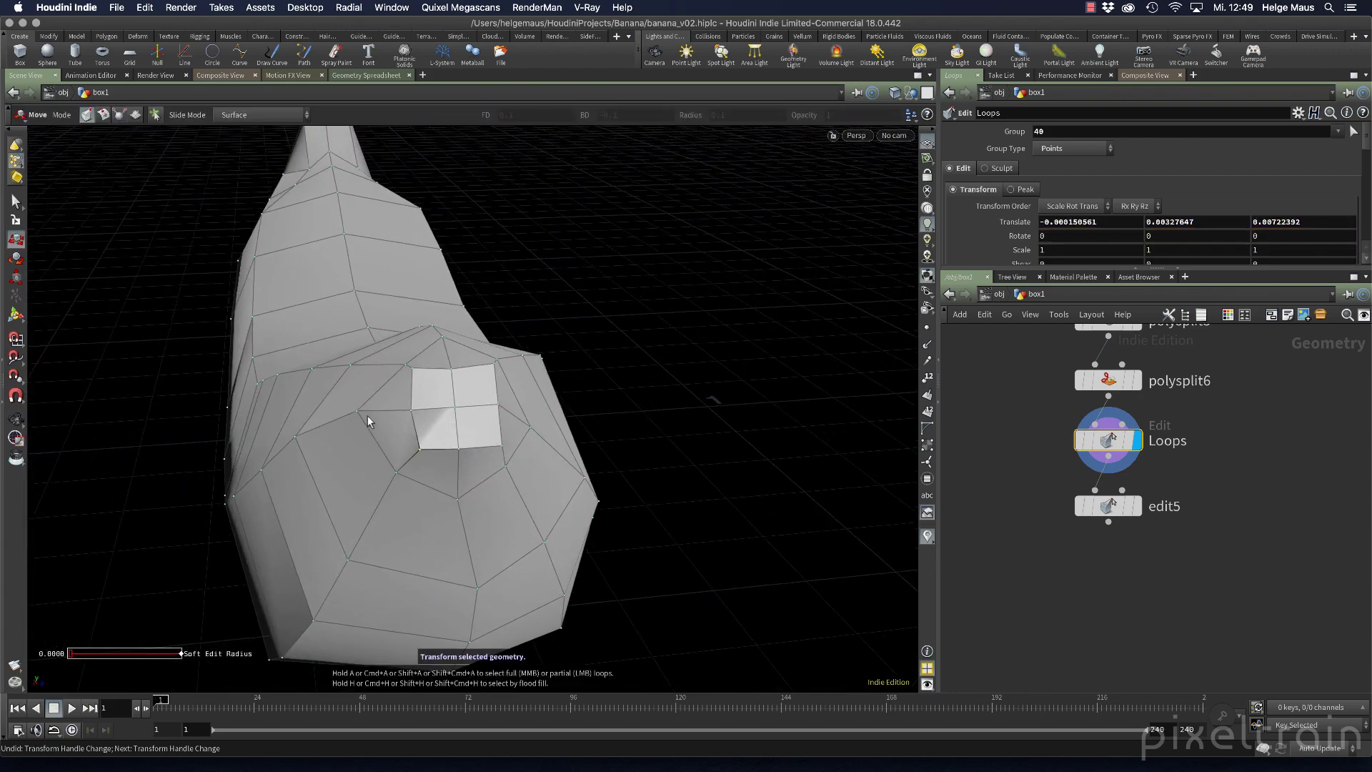
# Pull the side point of the ring around the tip's base inward about 0.008 on Z and -0.002 on X
pyautogui.moveTo(358, 412); pyautogui.dragTo(366, 407)
pyautogui.keyDown('alt'); pyautogui.moveTo(366, 408); pyautogui.dragTo(390, 377, button='right'); pyautogui.keyUp('alt')
pyautogui.moveTo(390, 377); pyautogui.dragTo(357, 389)
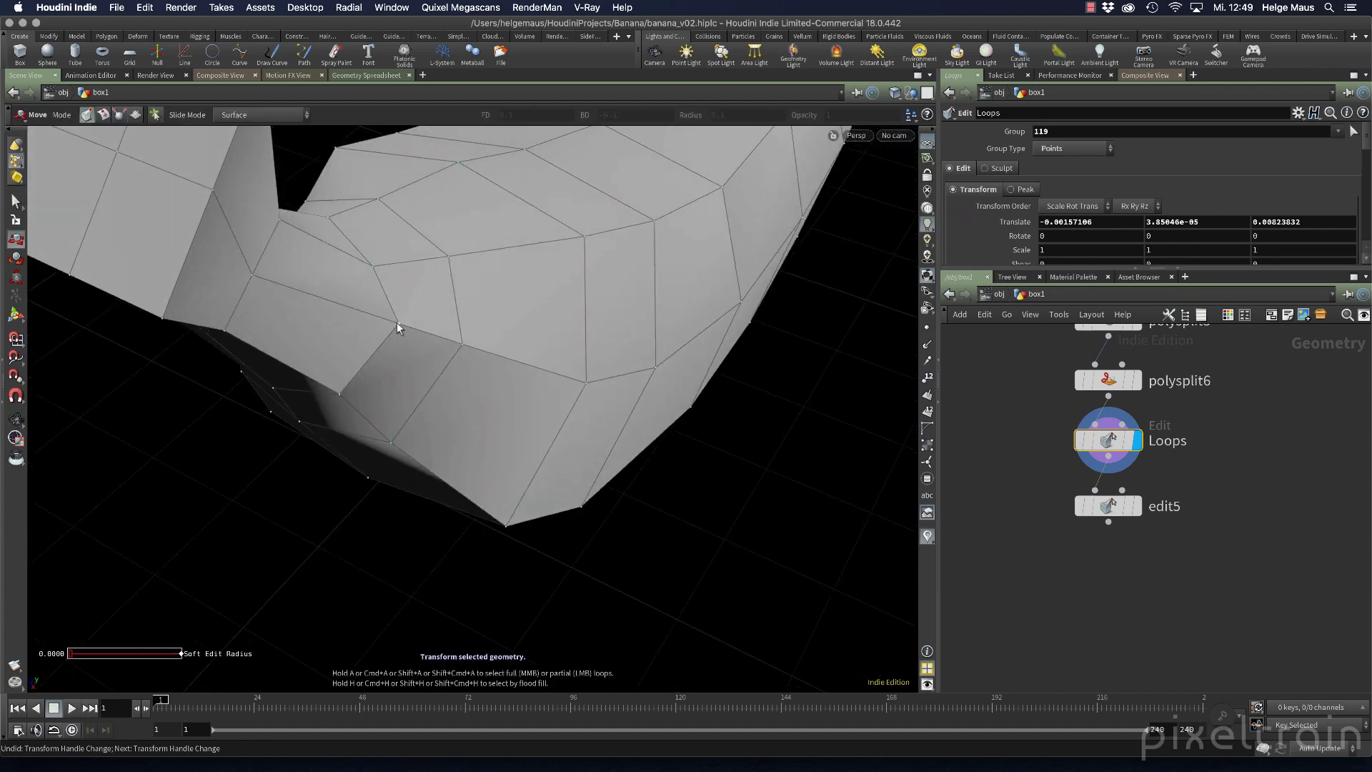
# Adjust points around the stem's neck, moving one about 0.009, 0.005, 0.023 on X, Y, Z and another about -0.008, 0.007, 0.008
pyautogui.moveTo(397, 323)
pyautogui.mouseDown()
pyautogui.moveTo(348, 435)
pyautogui.moveTo(410, 346)
pyautogui.mouseUp()
pyautogui.press('Return')
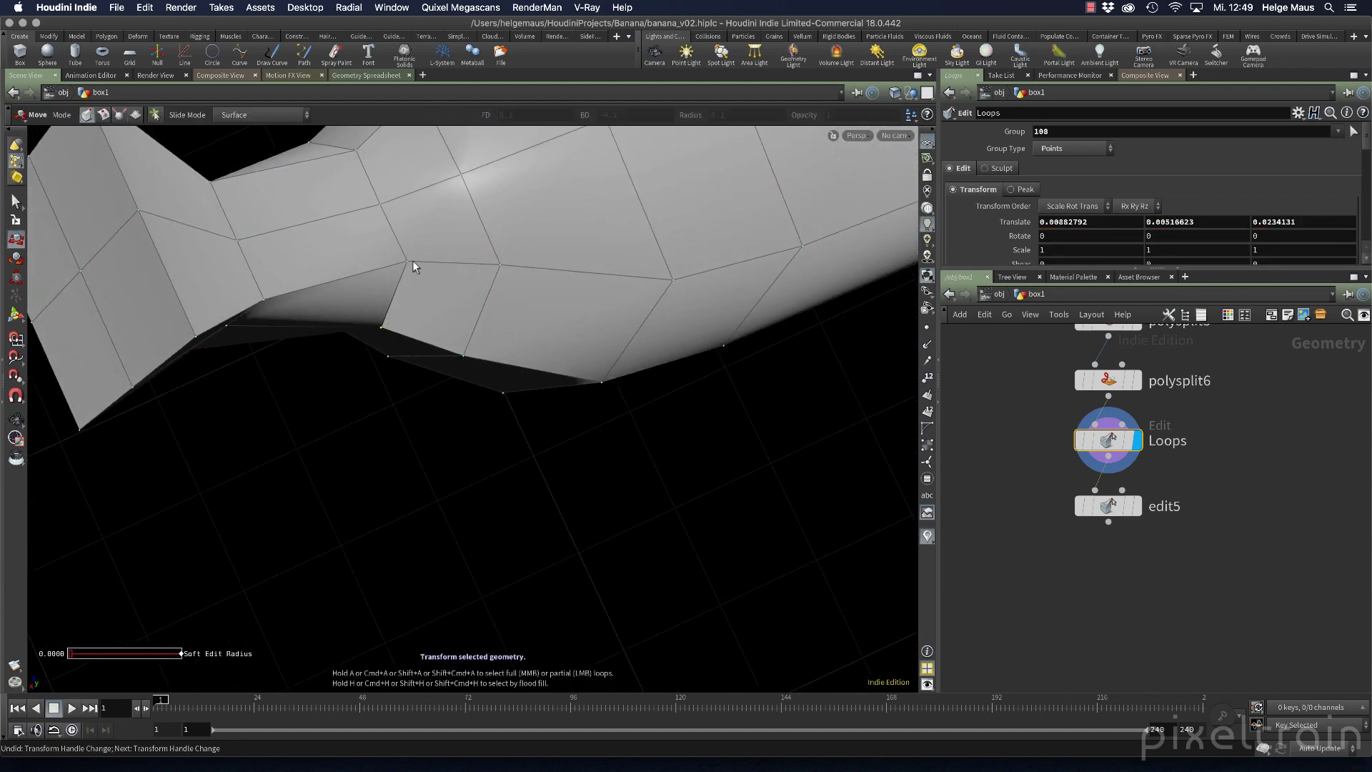
pyautogui.press('Escape')
pyautogui.moveTo(417, 236); pyautogui.dragTo(291, 143)
pyautogui.click(403, 234)
pyautogui.click(286, 153)
pyautogui.press('Escape')
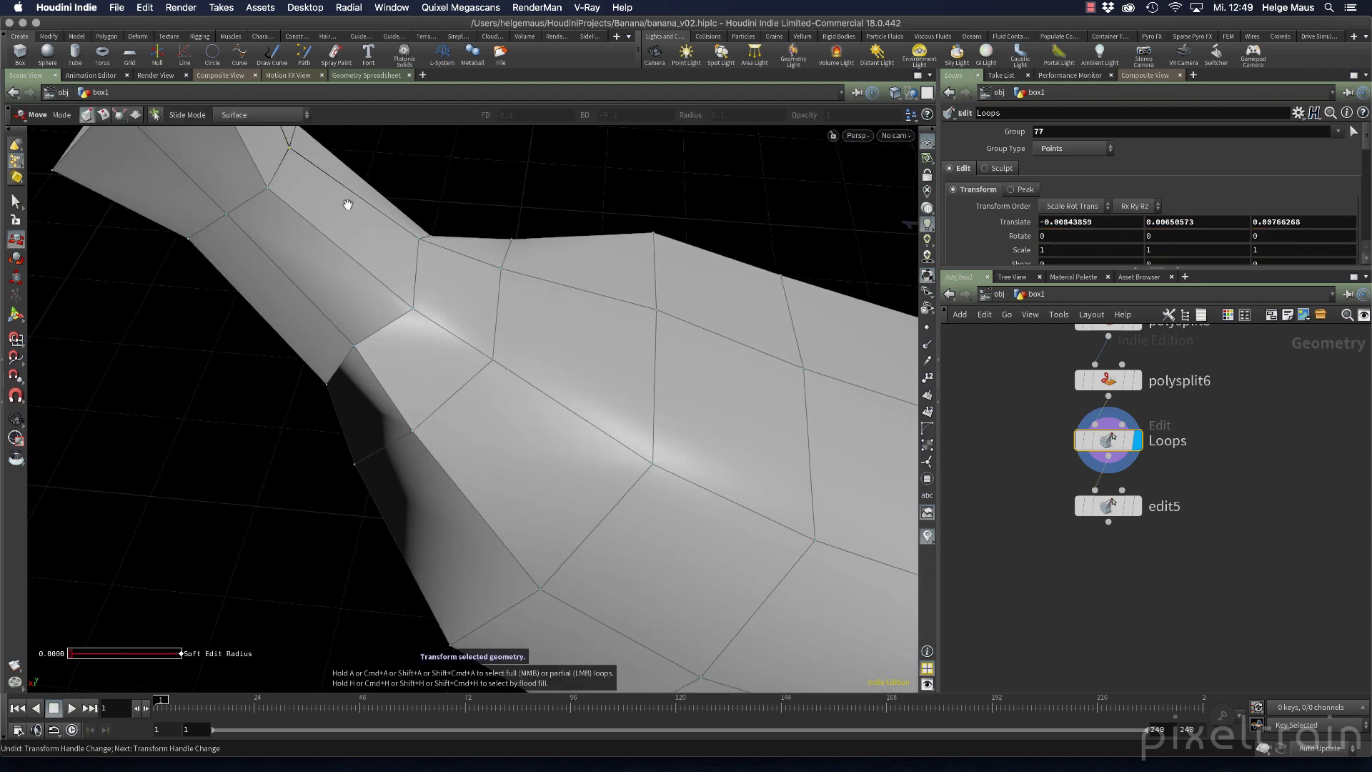
# Nudge two more stem neck points, one about -0.001, 0.002, -0.003 on X, Y, Z and the other about 0.024, 0.030, -0.010
pyautogui.moveTo(345, 205); pyautogui.dragTo(375, 249)
pyautogui.press('Return')
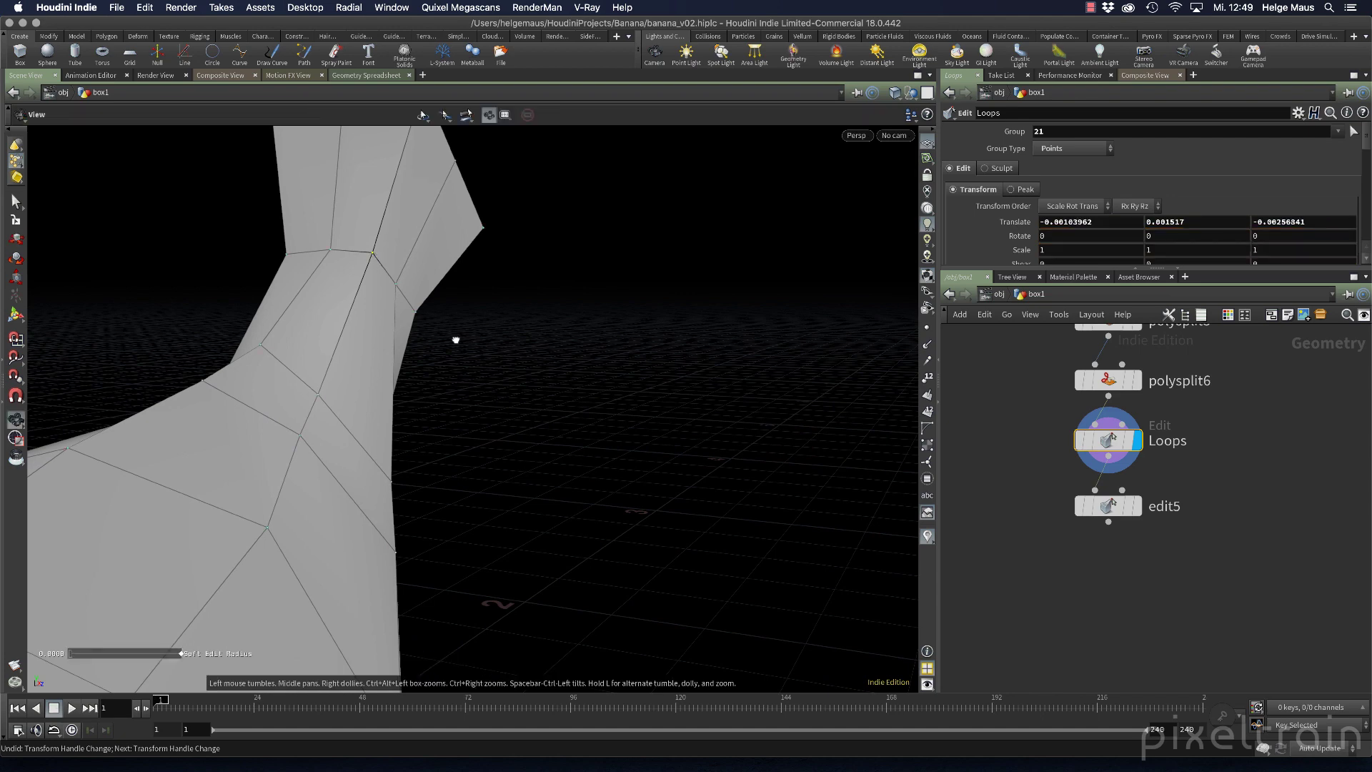
pyautogui.keyDown('alt'); pyautogui.moveTo(456, 339); pyautogui.dragTo(286, 394); pyautogui.keyUp('alt')
pyautogui.moveTo(248, 449); pyautogui.dragTo(270, 430)
pyautogui.keyDown('alt'); pyautogui.moveTo(275, 431); pyautogui.dragTo(365, 477); pyautogui.keyUp('alt')
pyautogui.moveTo(320, 521); pyautogui.dragTo(437, 493)
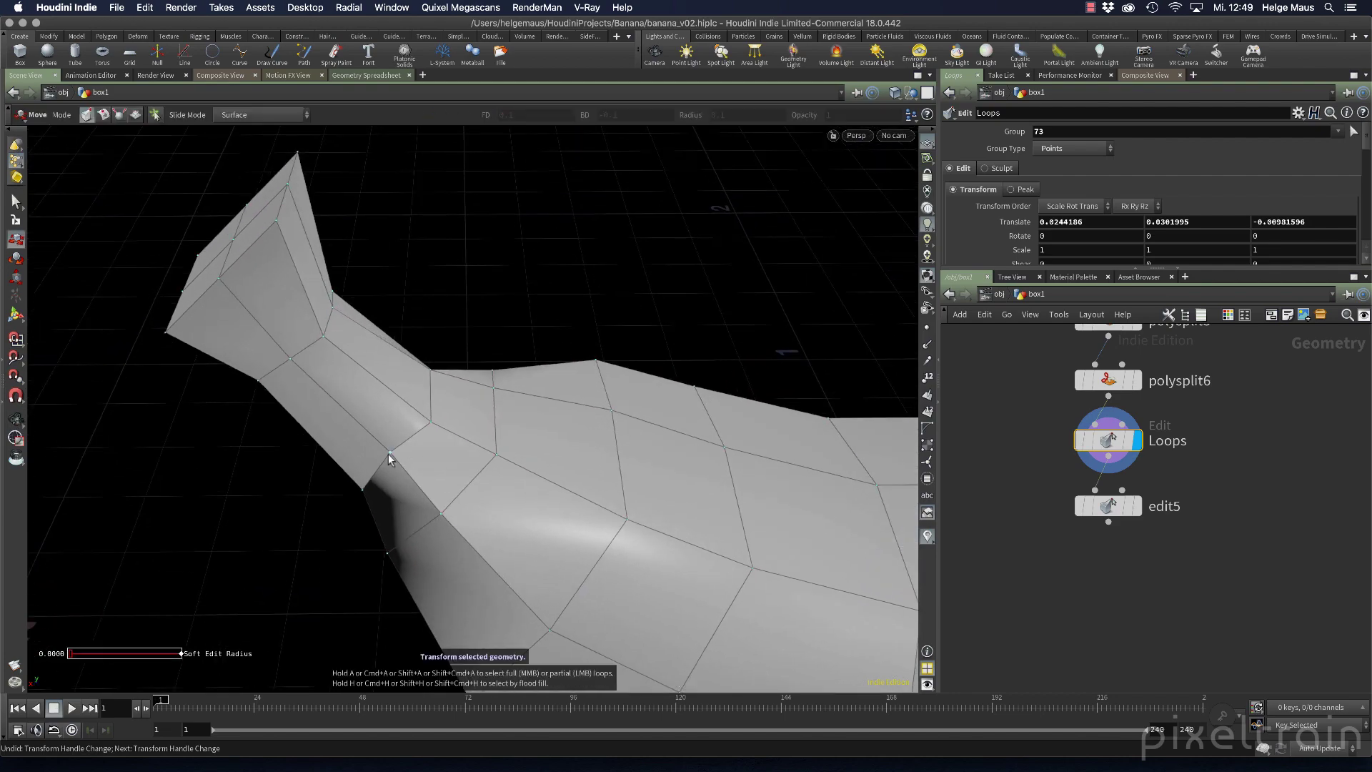
# Even out the ring at the stem neck's base, moving its side point about -0.003 on X, -0.015 on Y and -0.010 on Z
pyautogui.moveTo(388, 454); pyautogui.dragTo(388, 465)
pyautogui.keyDown('alt'); pyautogui.moveTo(440, 500); pyautogui.dragTo(505, 483); pyautogui.keyUp('alt')
pyautogui.press('Return')
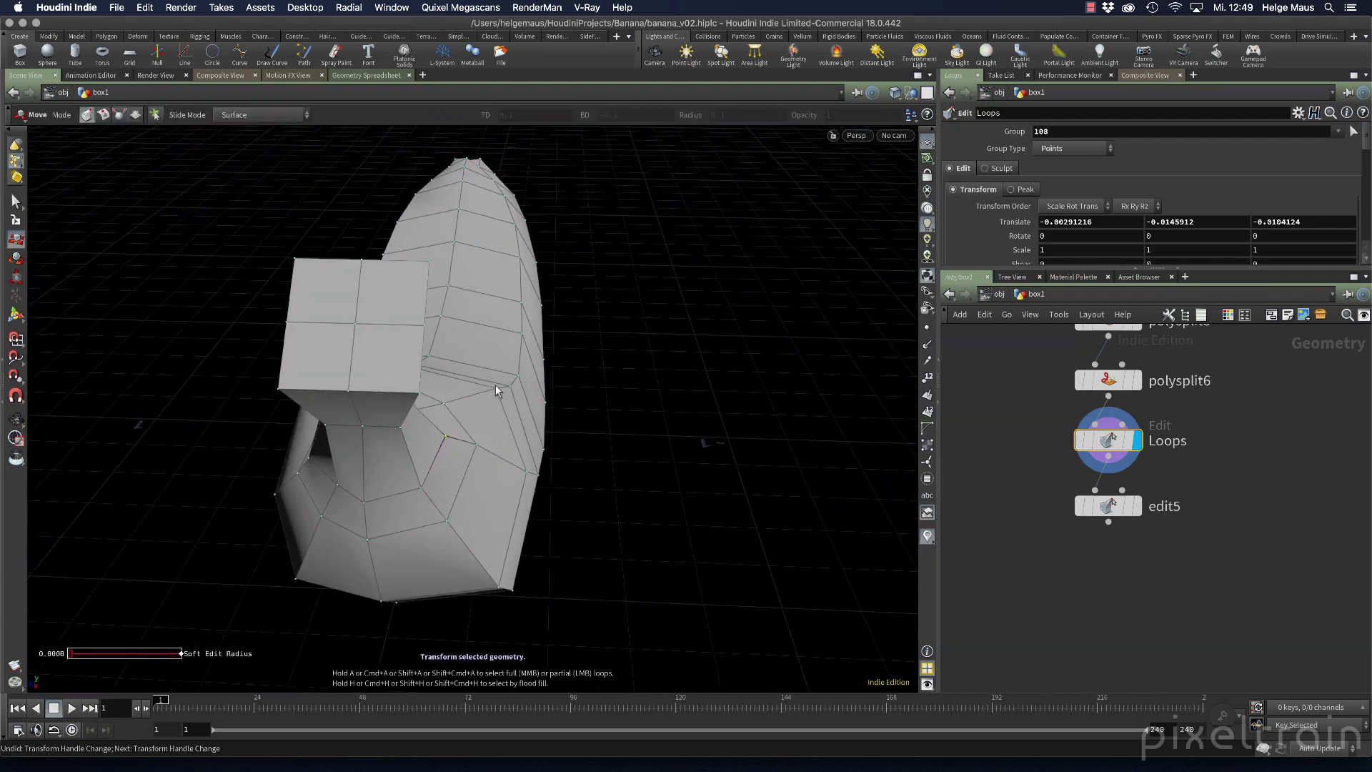
# Move a point near the blossom tip about 0.005, -0.009, 0.008 on X, Y, Z and preview the tip with viewport subdivision
pyautogui.click(492, 392)
pyautogui.moveTo(492, 392); pyautogui.dragTo(735, 456)
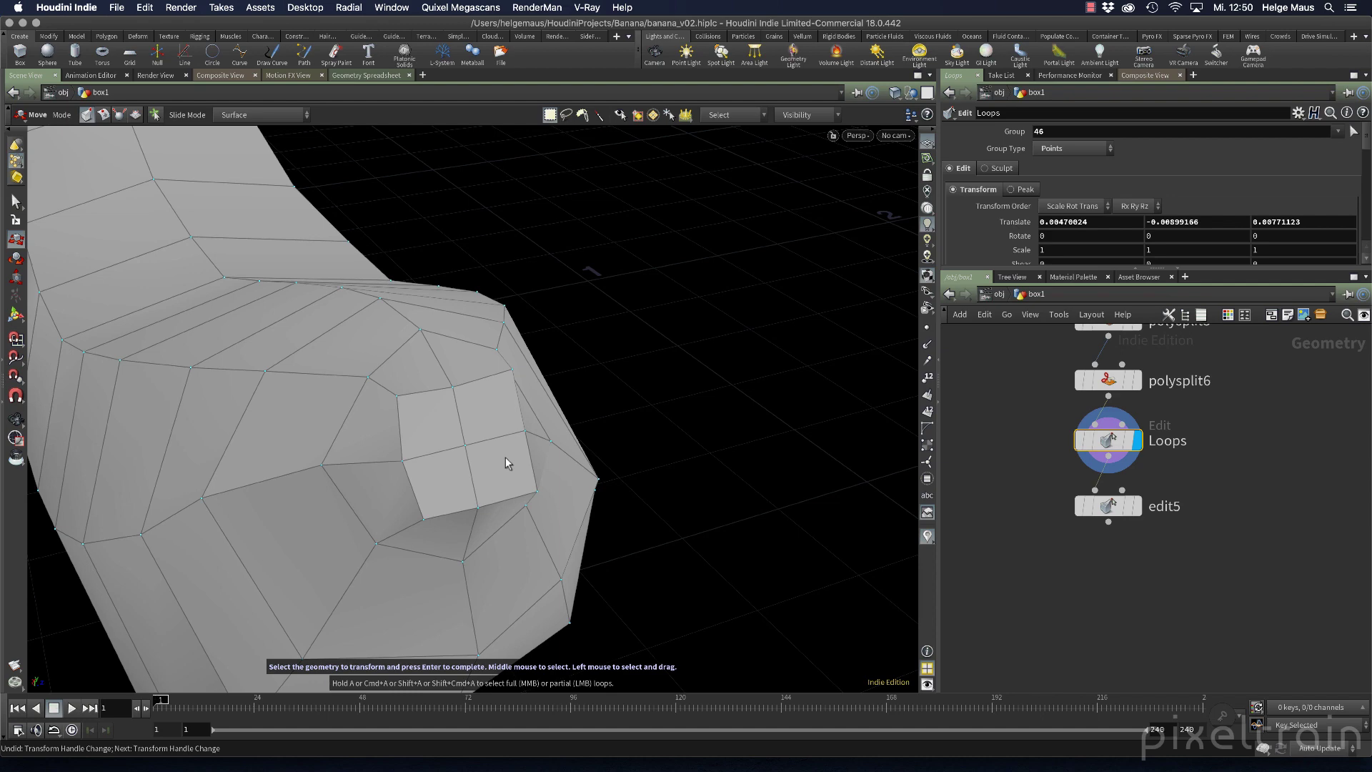
pyautogui.hotkey('shift', 'c')
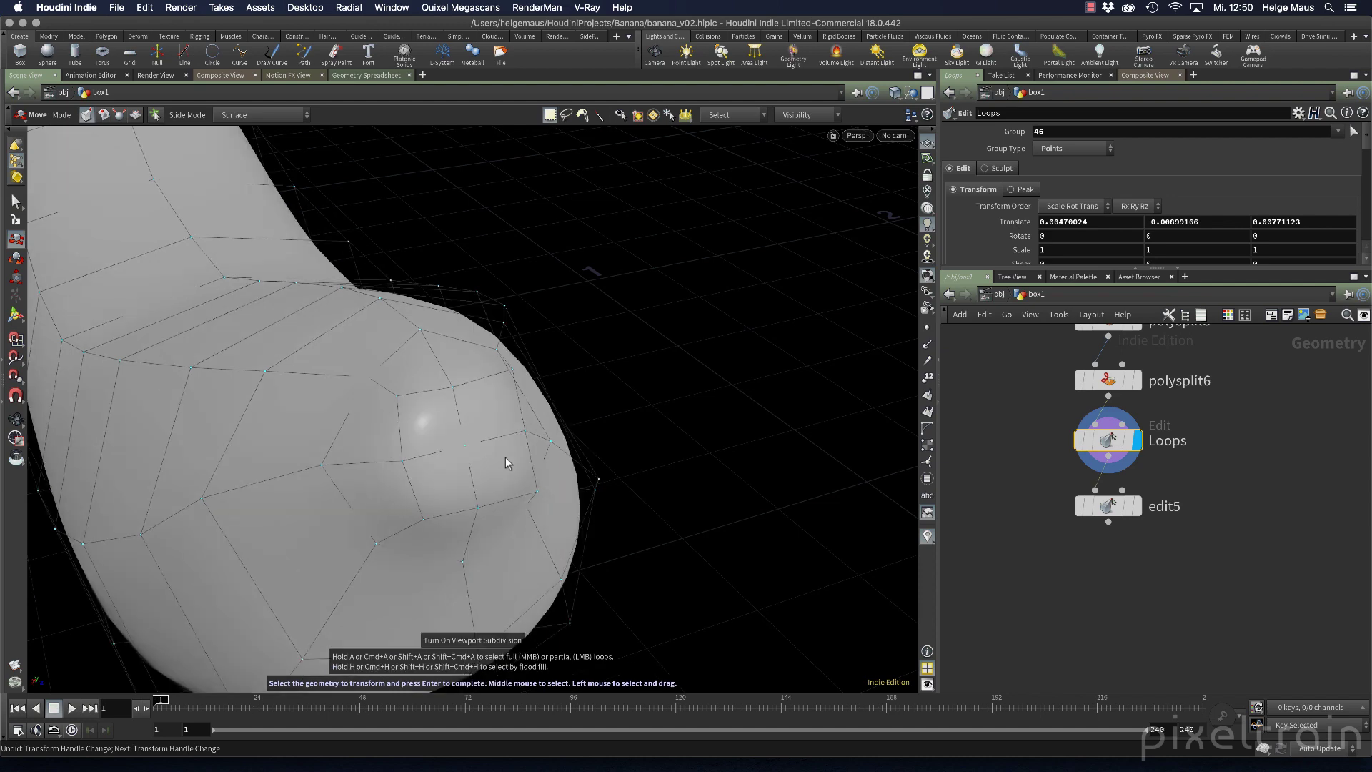
pyautogui.keyDown('alt'); pyautogui.moveTo(505, 457); pyautogui.dragTo(439, 402); pyautogui.keyUp('alt')
pyautogui.moveTo(504, 464)
pyautogui.mouseDown()
pyautogui.moveTo(393, 450)
pyautogui.moveTo(410, 403)
pyautogui.moveTo(502, 469)
pyautogui.mouseUp()
pyautogui.hotkey('shift', 'c')
# Select the eight outline points of the blossom tip's end face and arrange them with Make Circle
pyautogui.press('t')
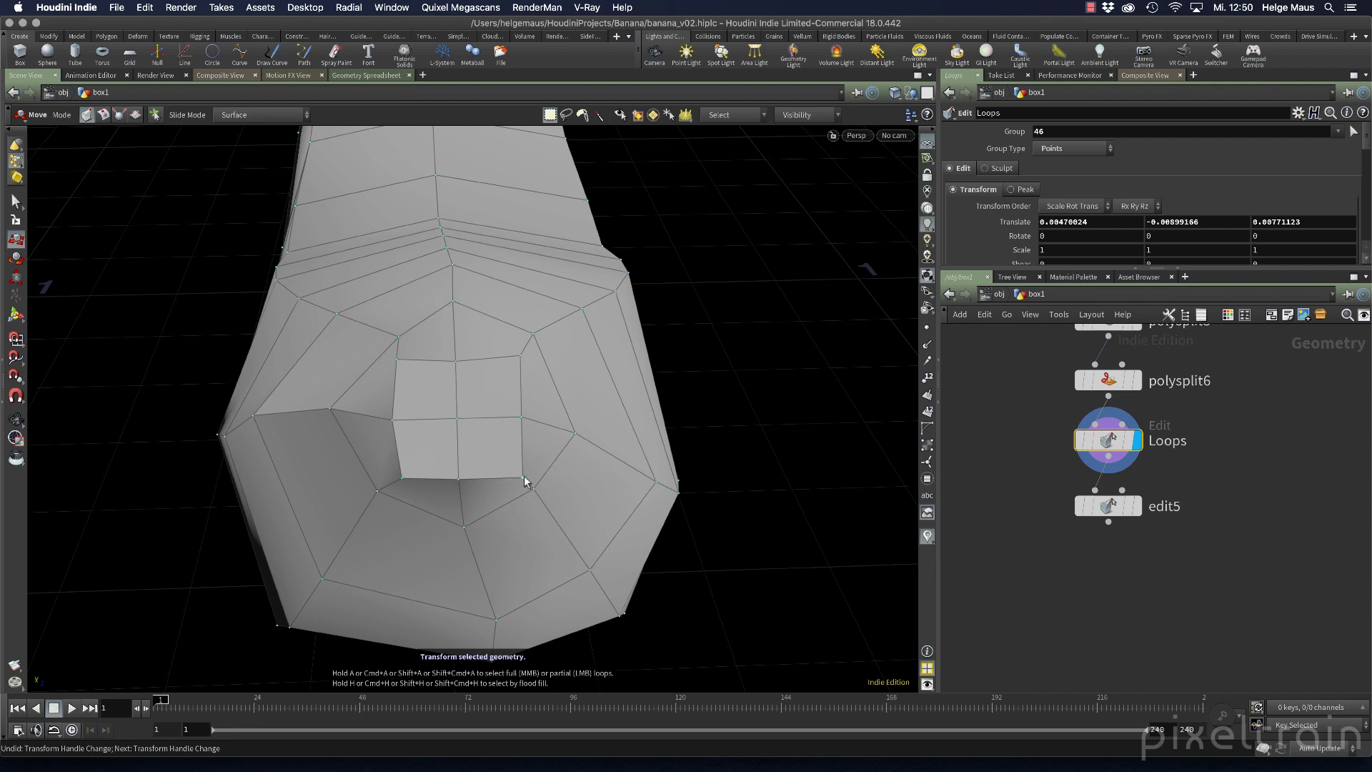
pyautogui.click(397, 361)
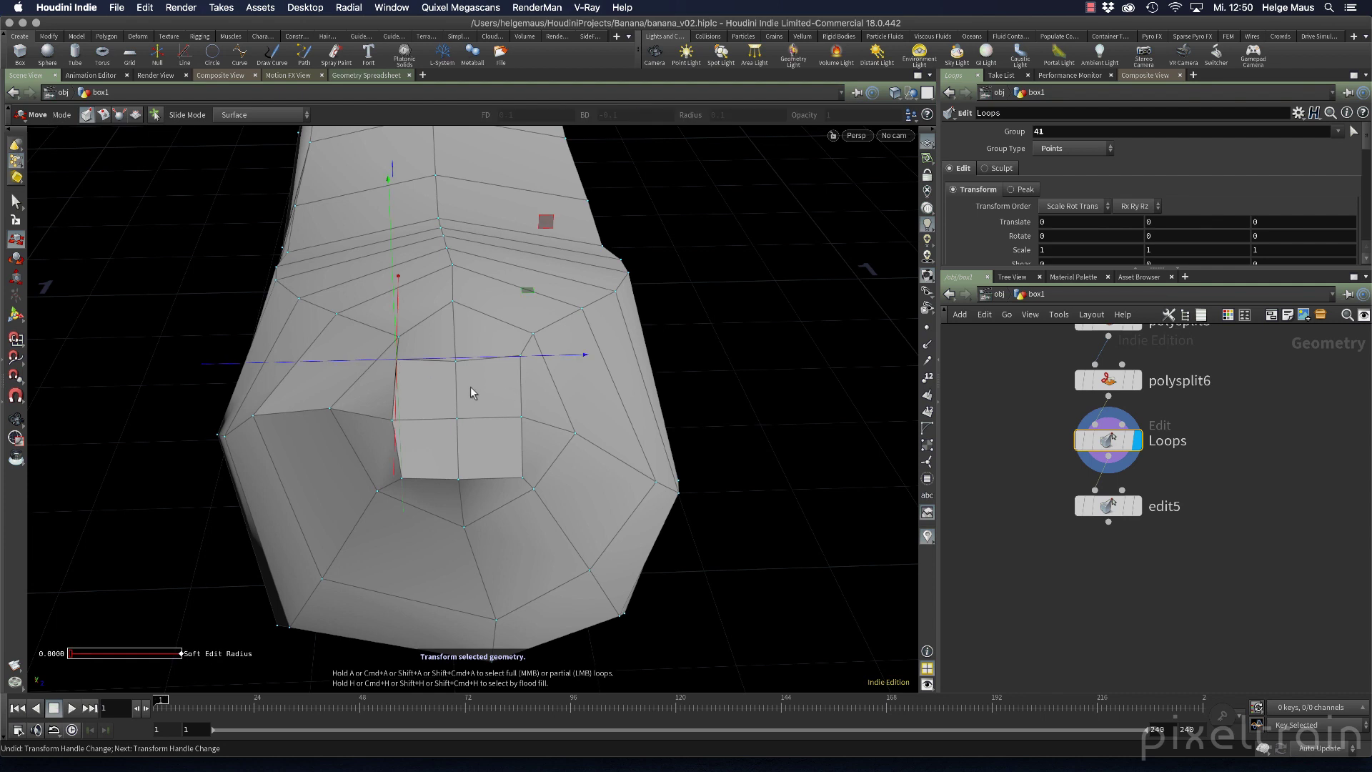
pyautogui.click(520, 355)
pyautogui.press('a')
pyautogui.click(522, 416)
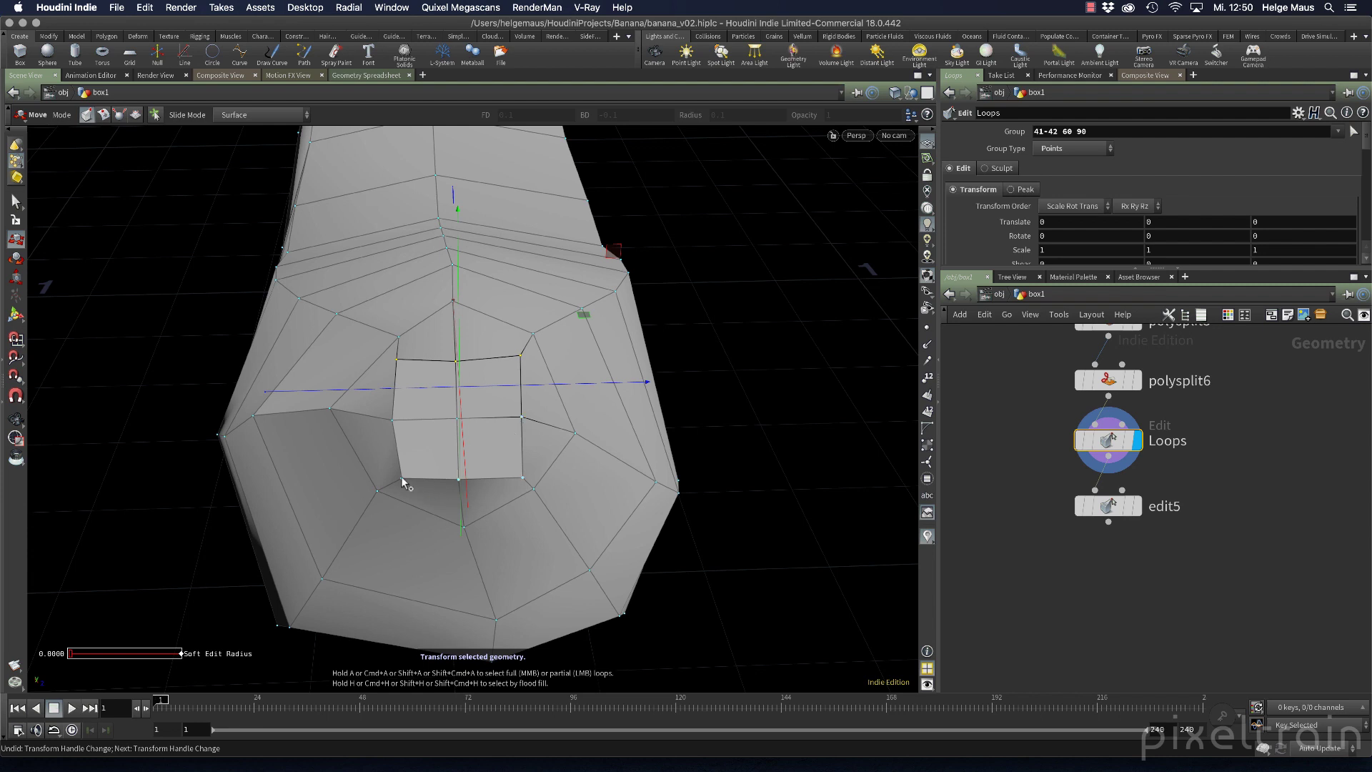
pyautogui.keyDown('shift'); pyautogui.click(394, 427); pyautogui.keyUp('shift')
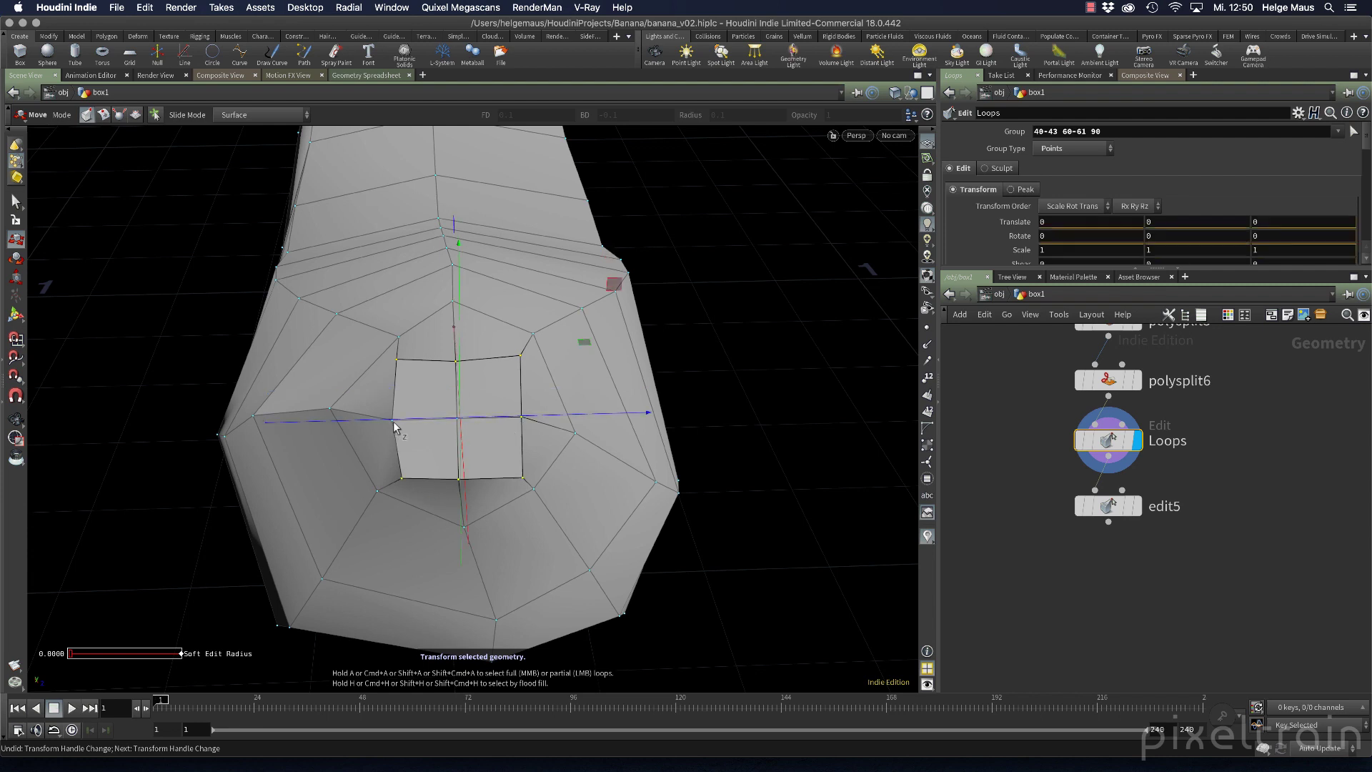
pyautogui.keyDown('shift'); pyautogui.click(393, 421); pyautogui.keyUp('shift')
pyautogui.keyDown('alt'); pyautogui.moveTo(473, 409); pyautogui.dragTo(448, 393); pyautogui.keyUp('alt')
pyautogui.keyDown('alt'); pyautogui.moveTo(498, 405); pyautogui.dragTo(498, 454); pyautogui.keyUp('alt')
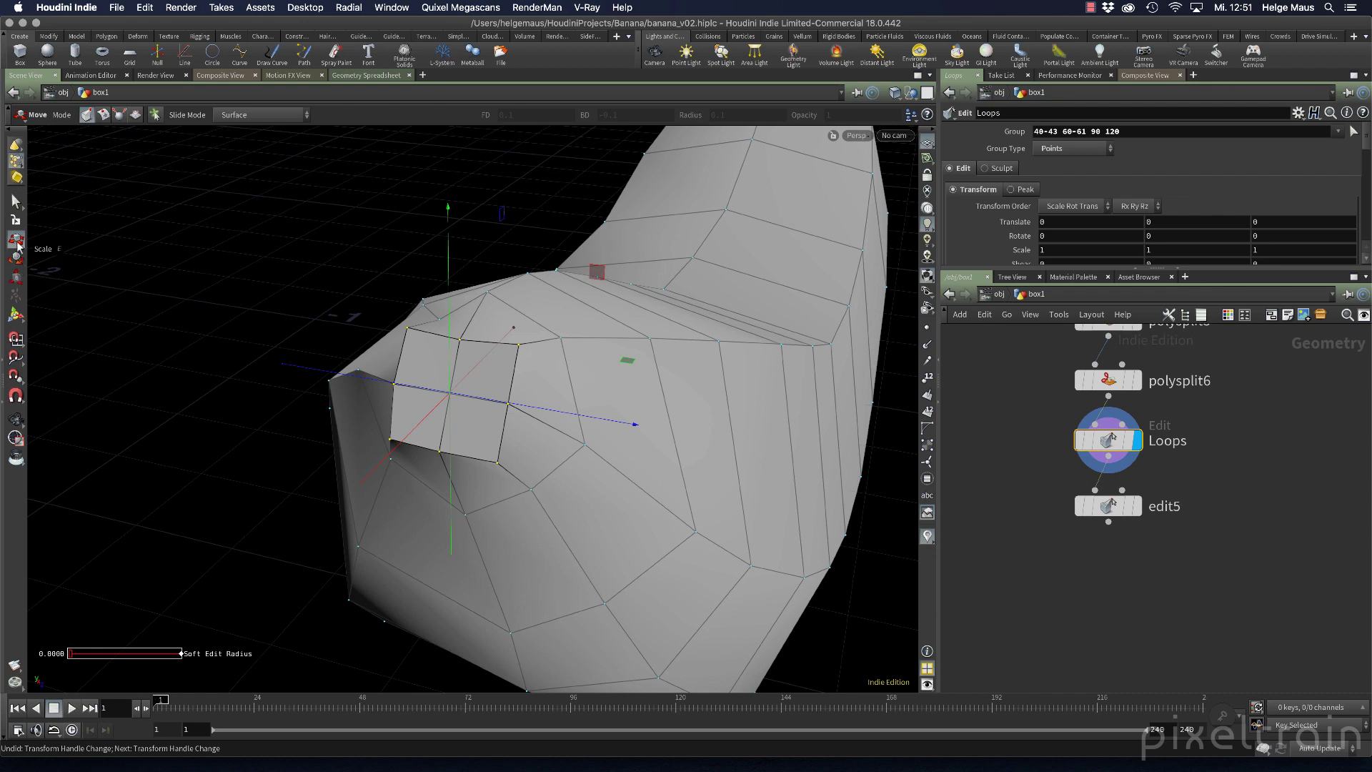
pyautogui.rightClick(465, 420)
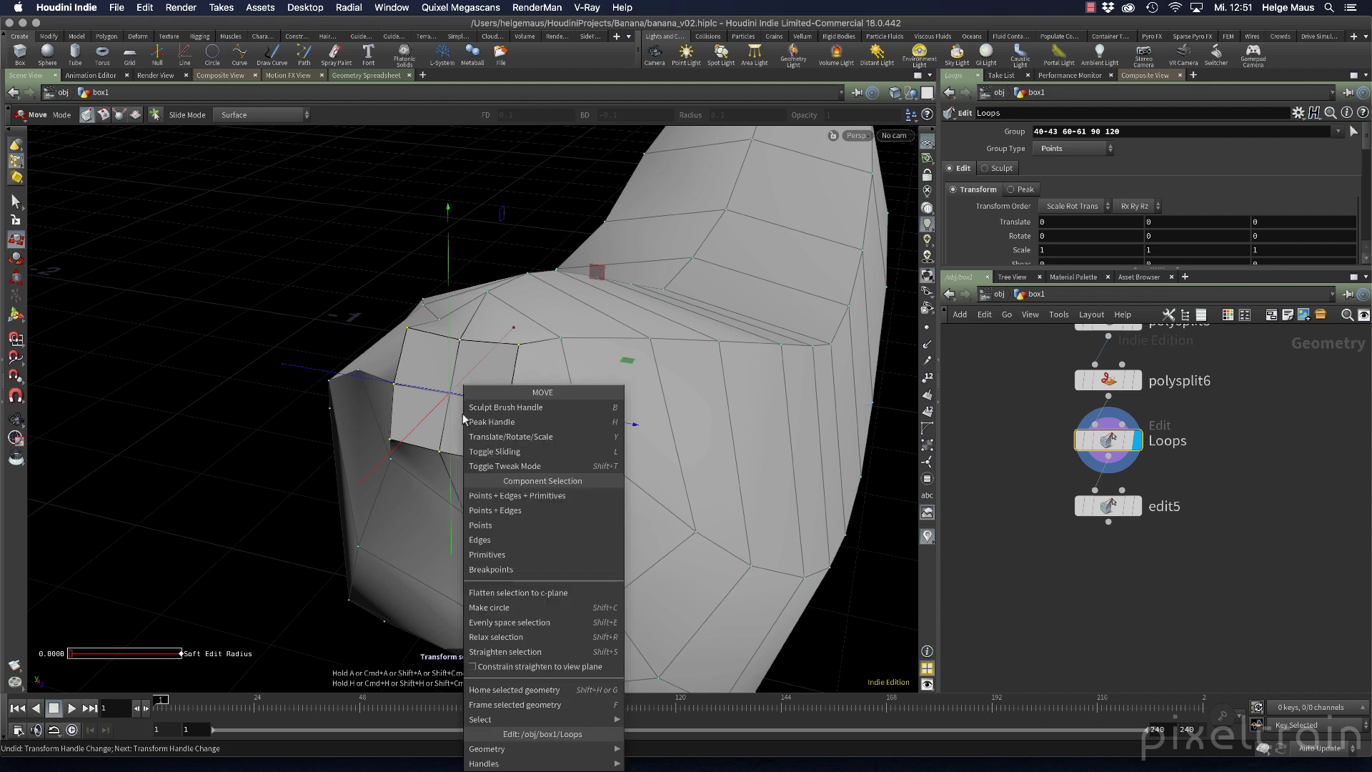
pyautogui.click(220, 410)
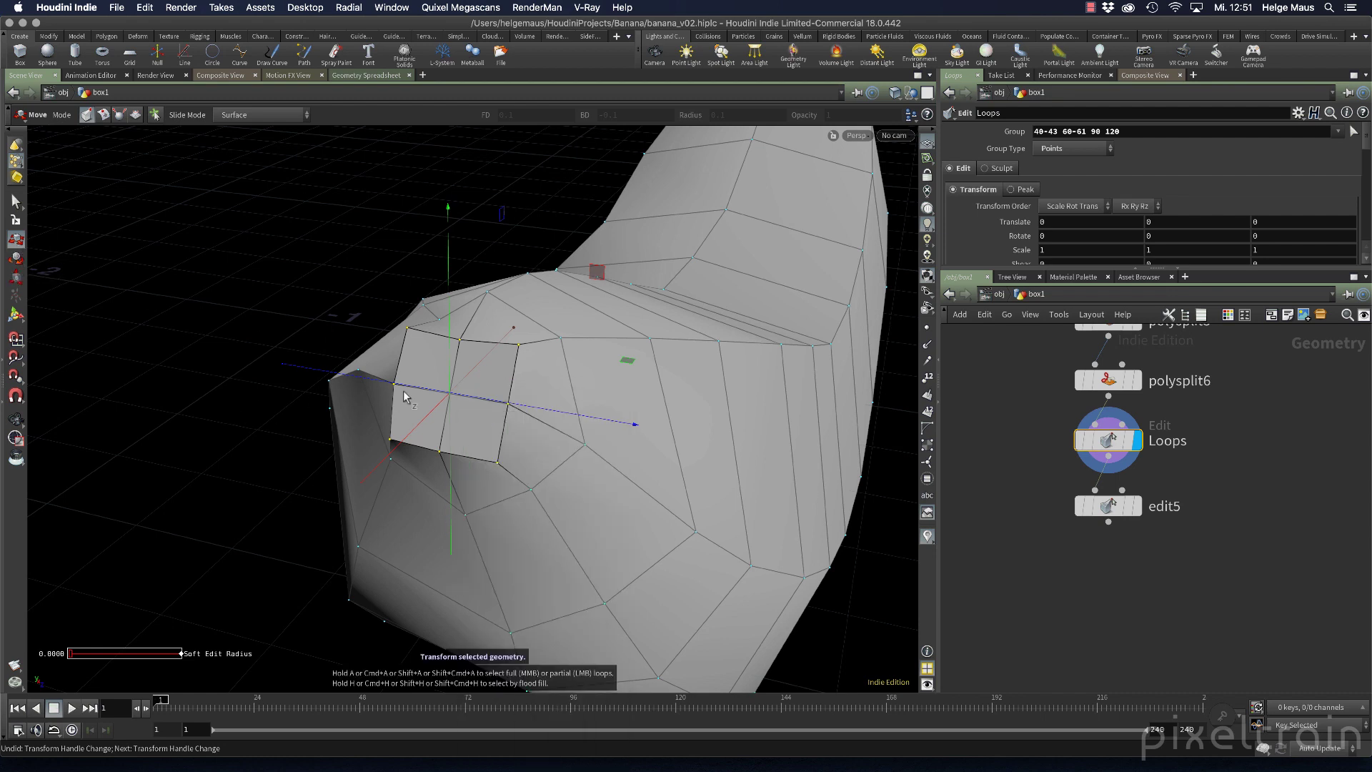
pyautogui.rightClick(455, 396)
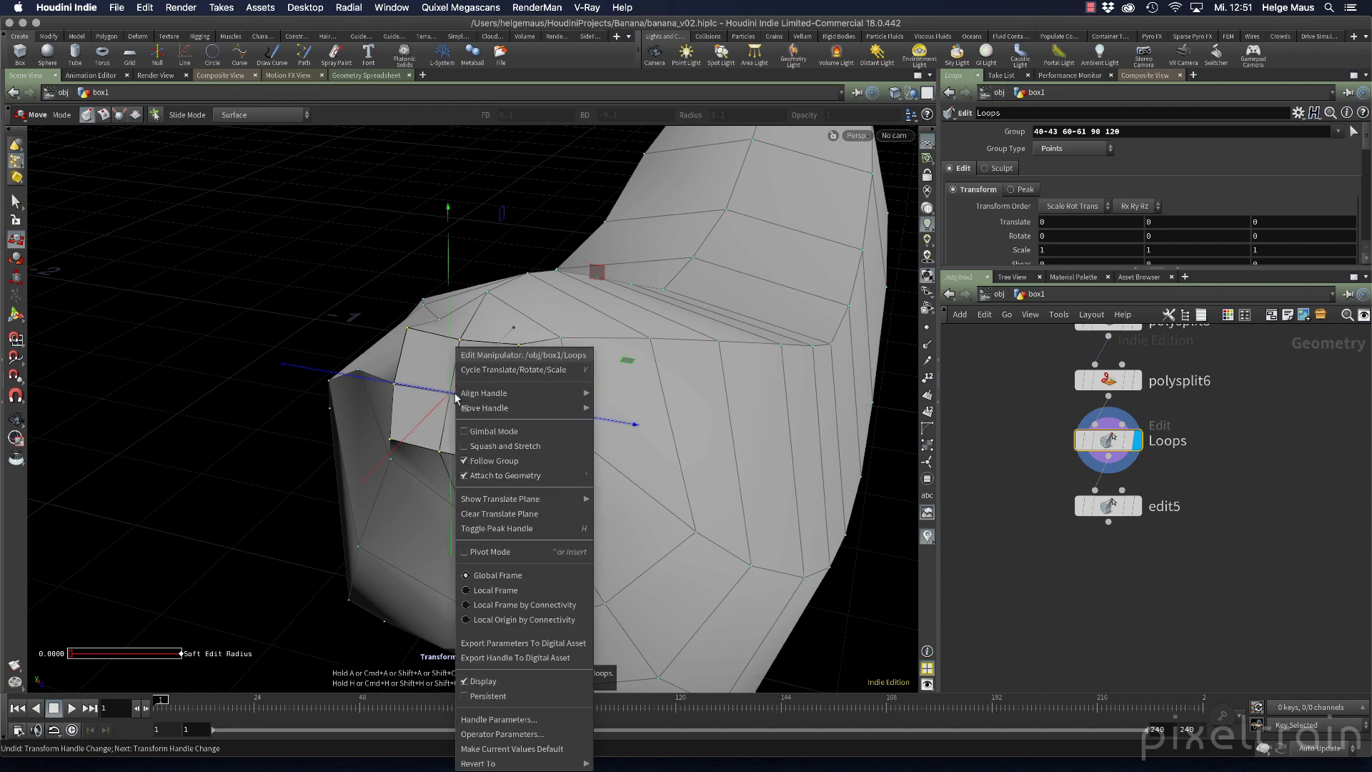
pyautogui.click(240, 440)
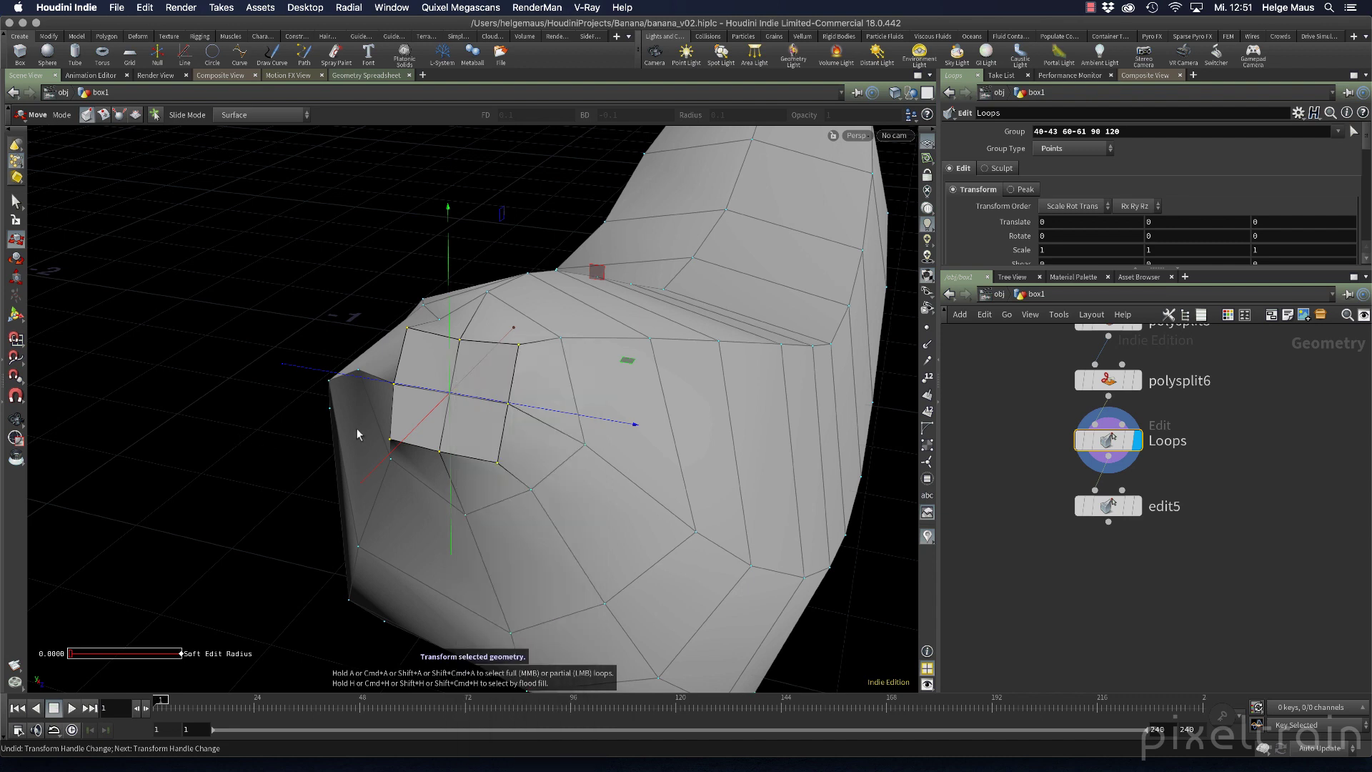
pyautogui.rightClick(459, 410)
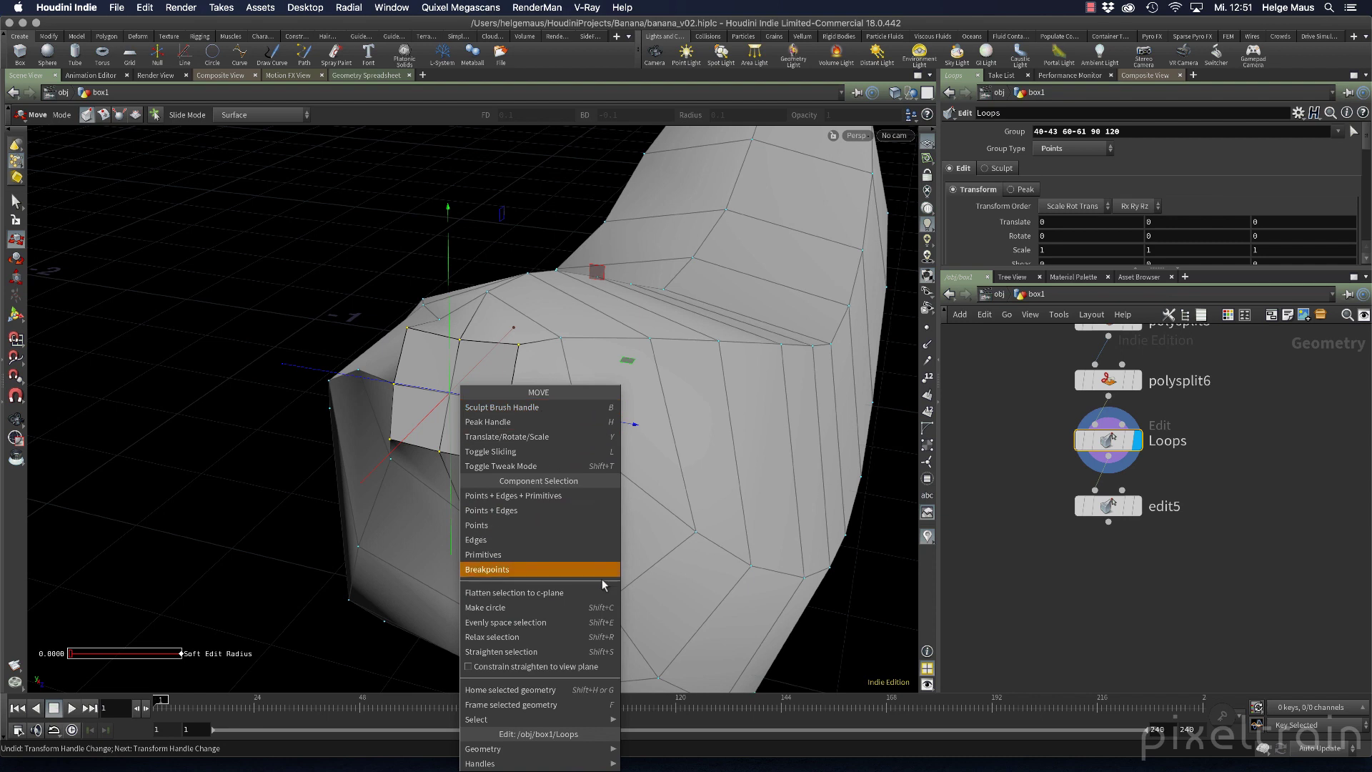
pyautogui.click(524, 604)
pyautogui.press('Escape')
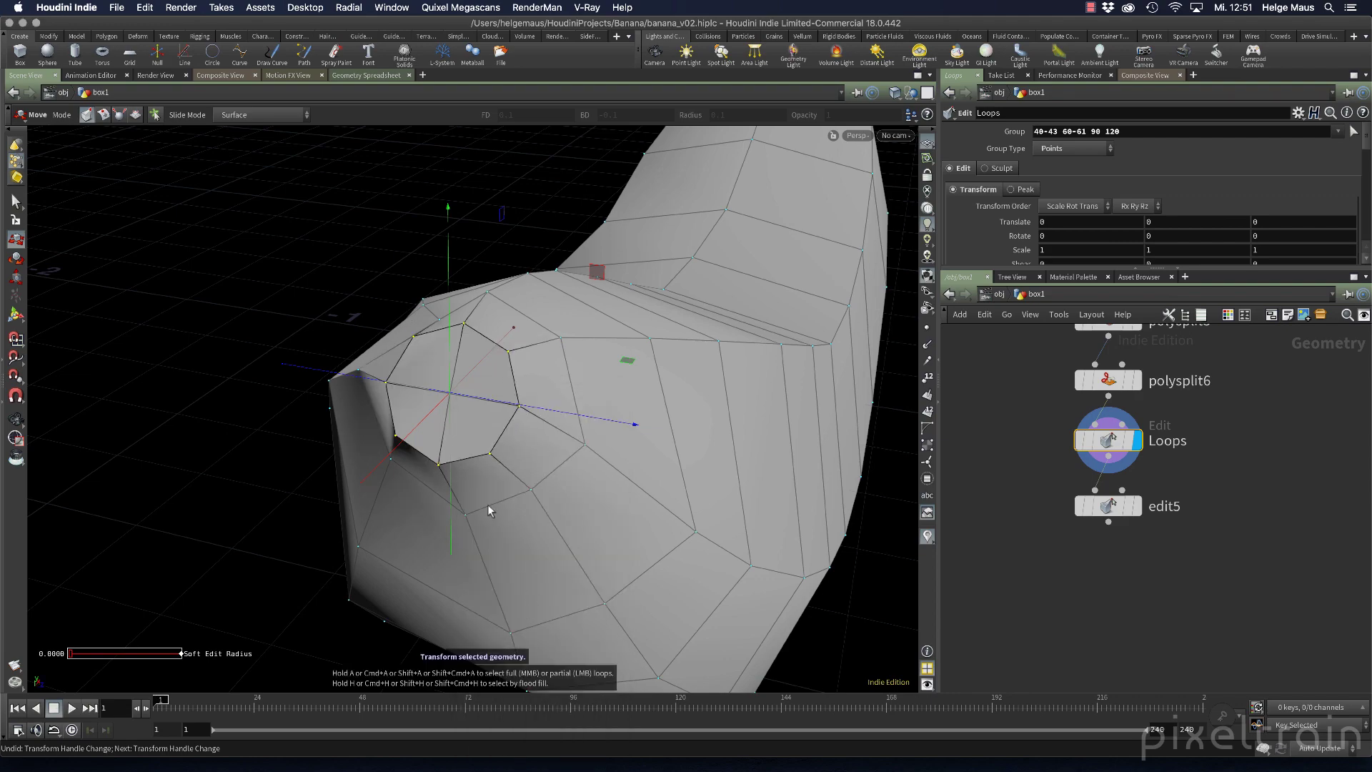
# Select the edge loop around the base of the blossom tip and round it with Make Circle
pyautogui.moveTo(487, 504)
pyautogui.mouseDown()
pyautogui.moveTo(465, 461)
pyautogui.moveTo(598, 459)
pyautogui.moveTo(674, 392)
pyautogui.moveTo(444, 453)
pyautogui.moveTo(457, 509)
pyautogui.moveTo(475, 490)
pyautogui.mouseUp()
pyautogui.press('t')
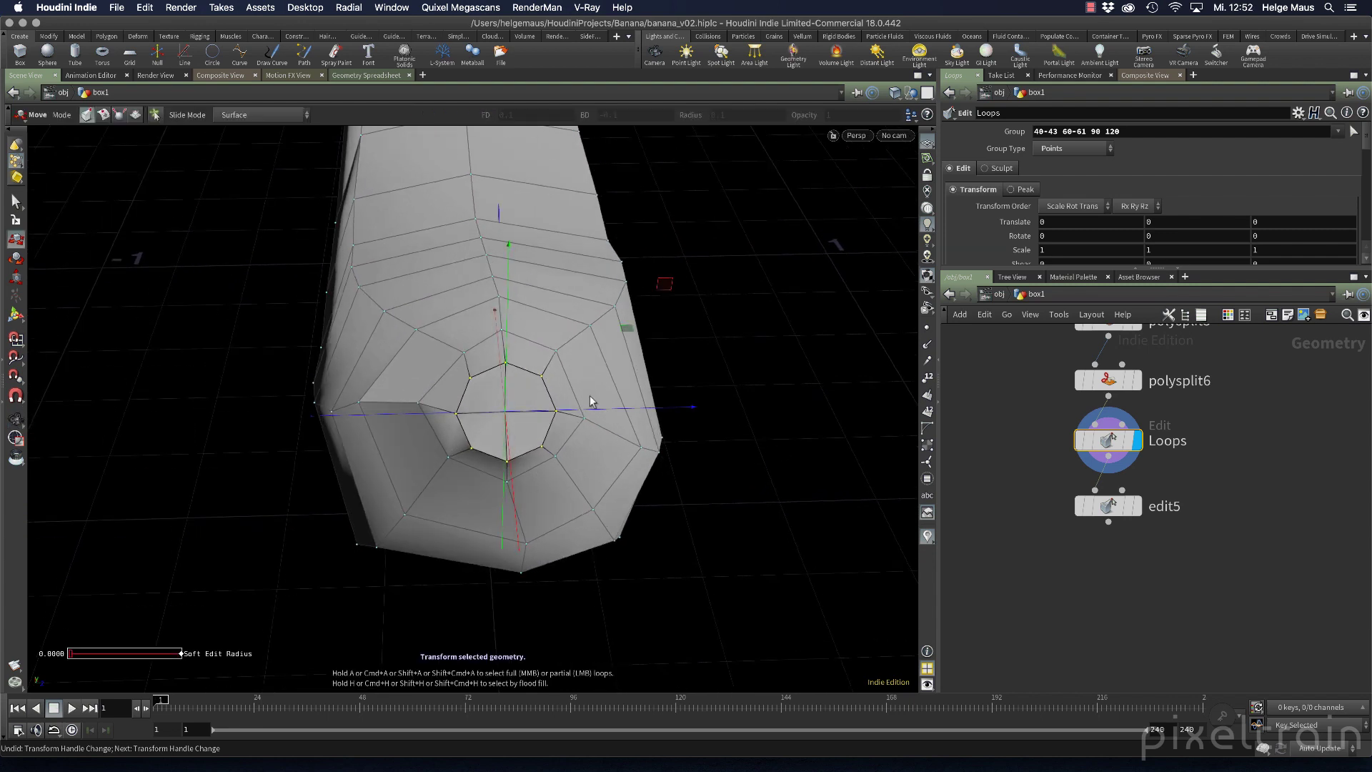
pyautogui.press('s')
pyautogui.press('3')
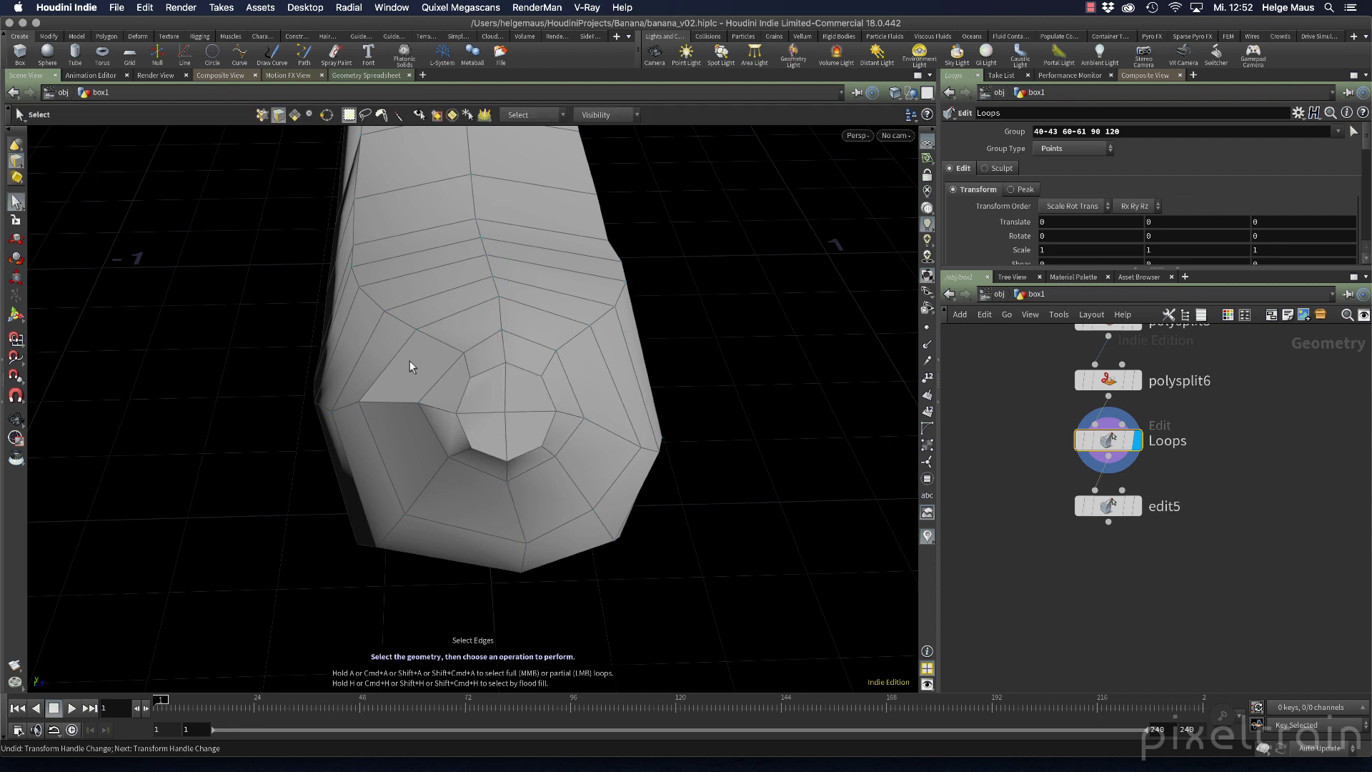
pyautogui.press('t')
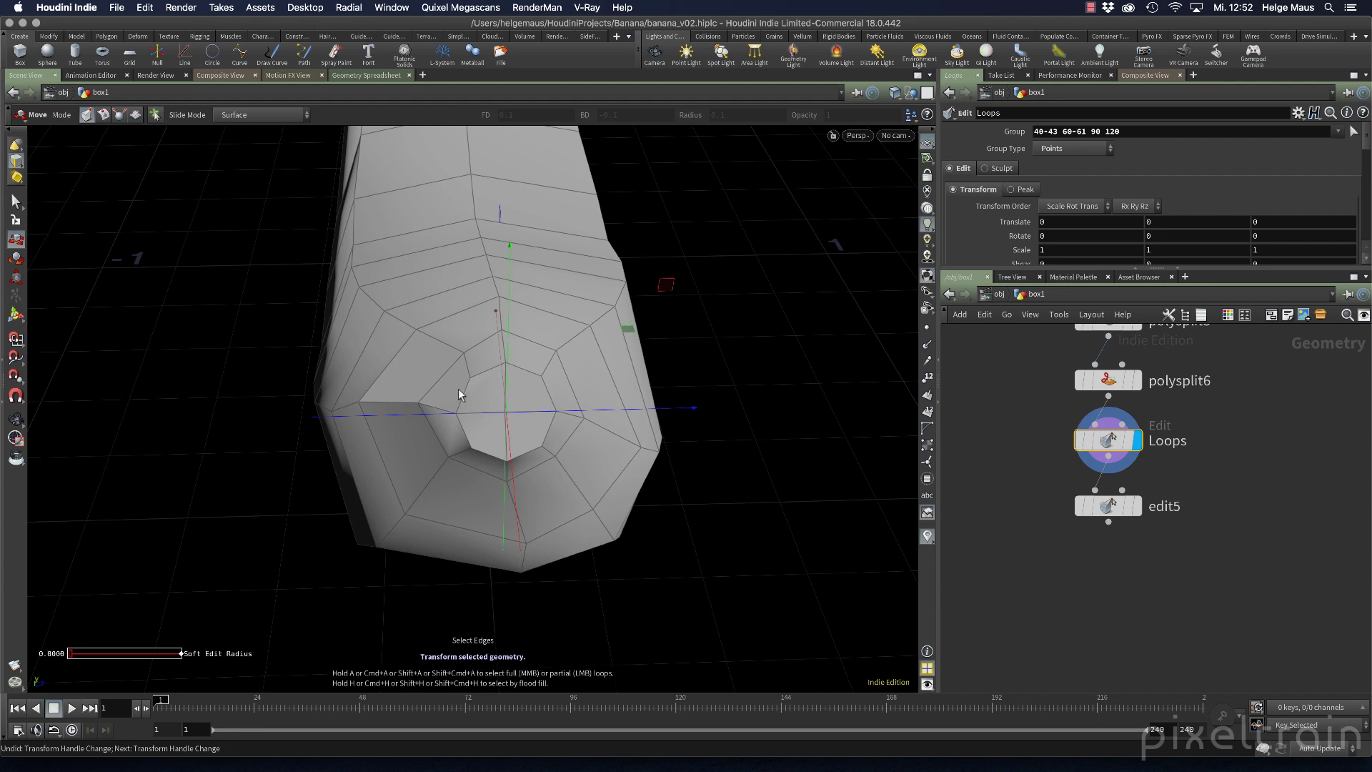
pyautogui.press('s')
pyautogui.click(441, 377)
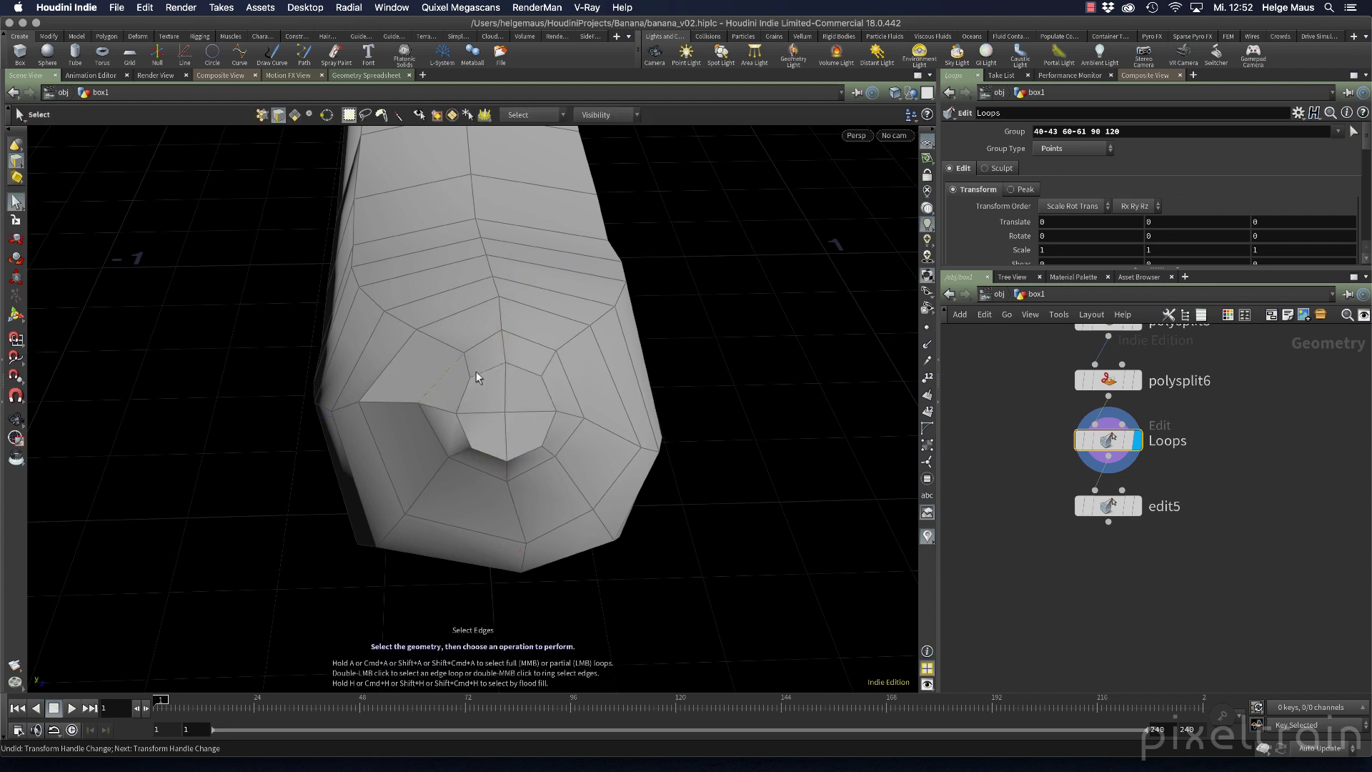
pyautogui.doubleClick(472, 360)
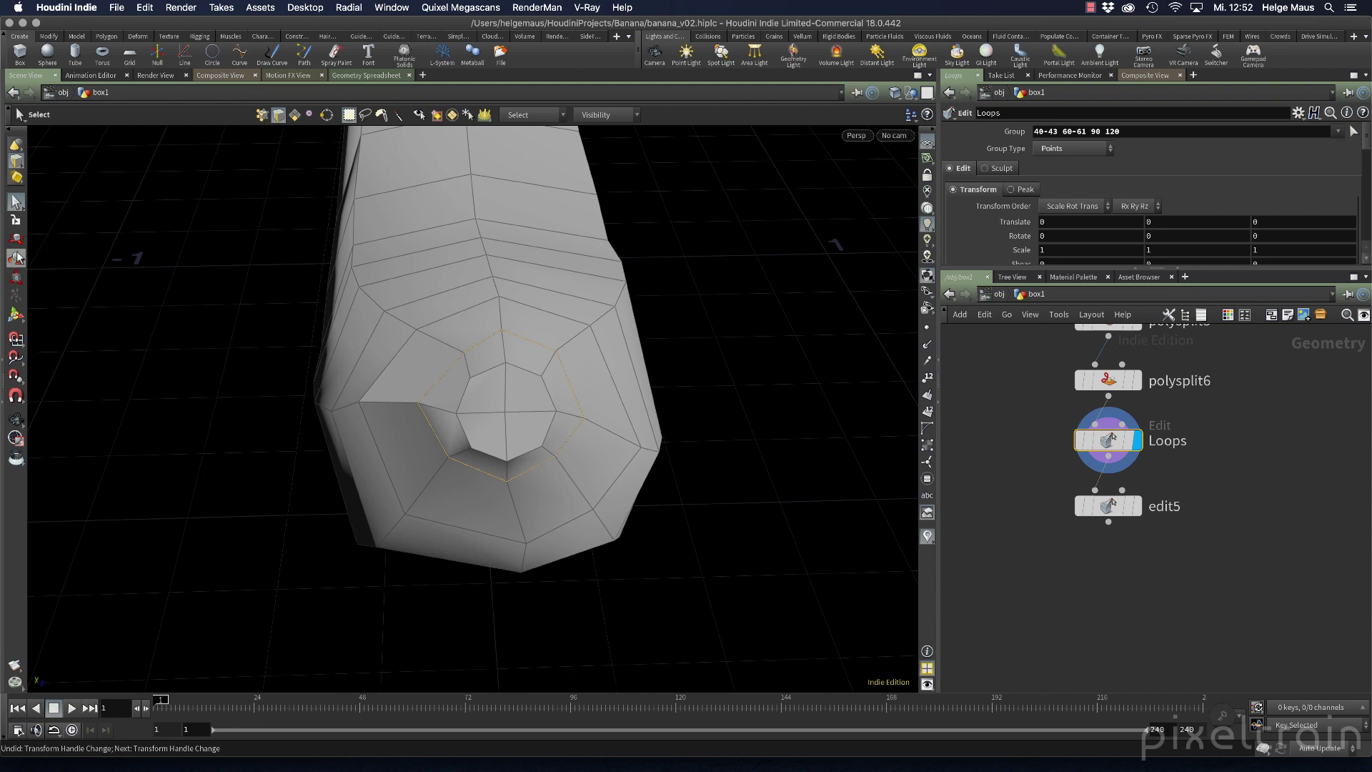
pyautogui.rightClick(574, 440)
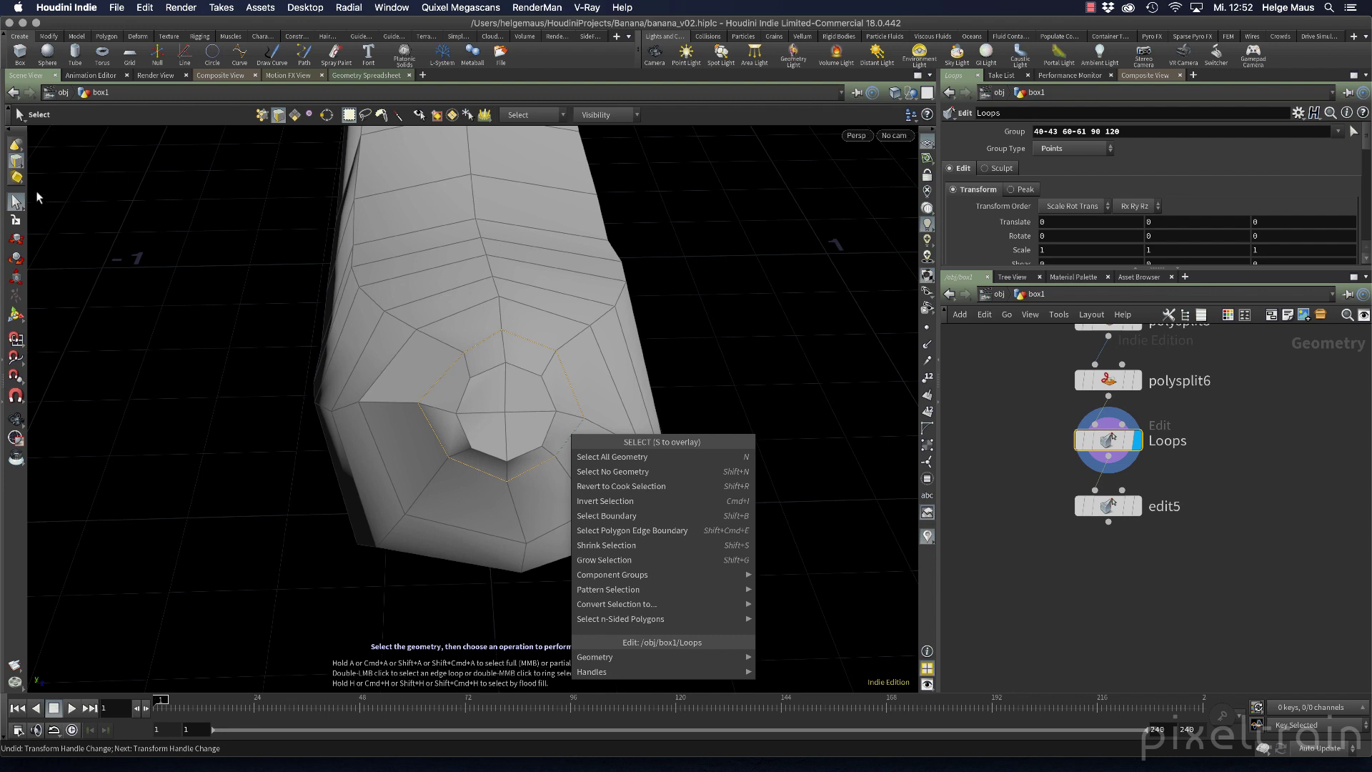
pyautogui.click(21, 242)
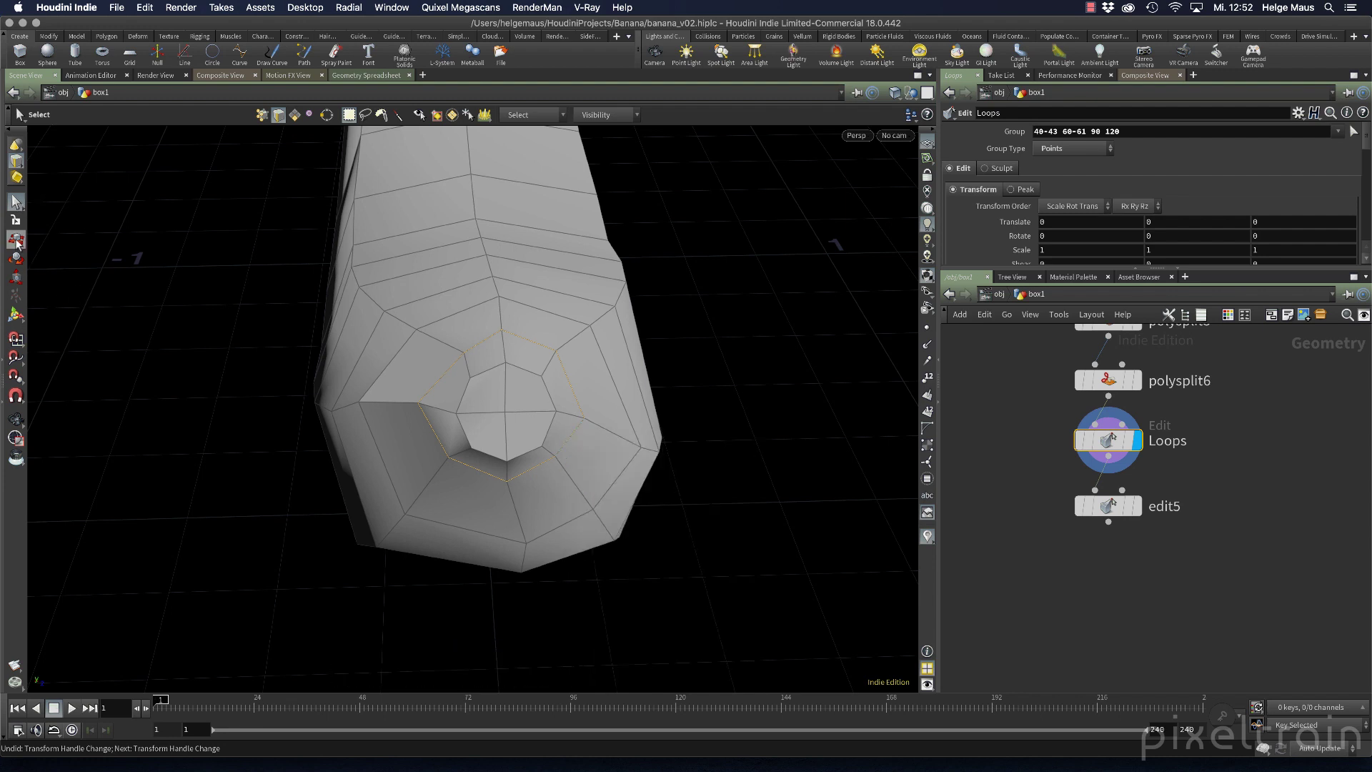
pyautogui.click(17, 242)
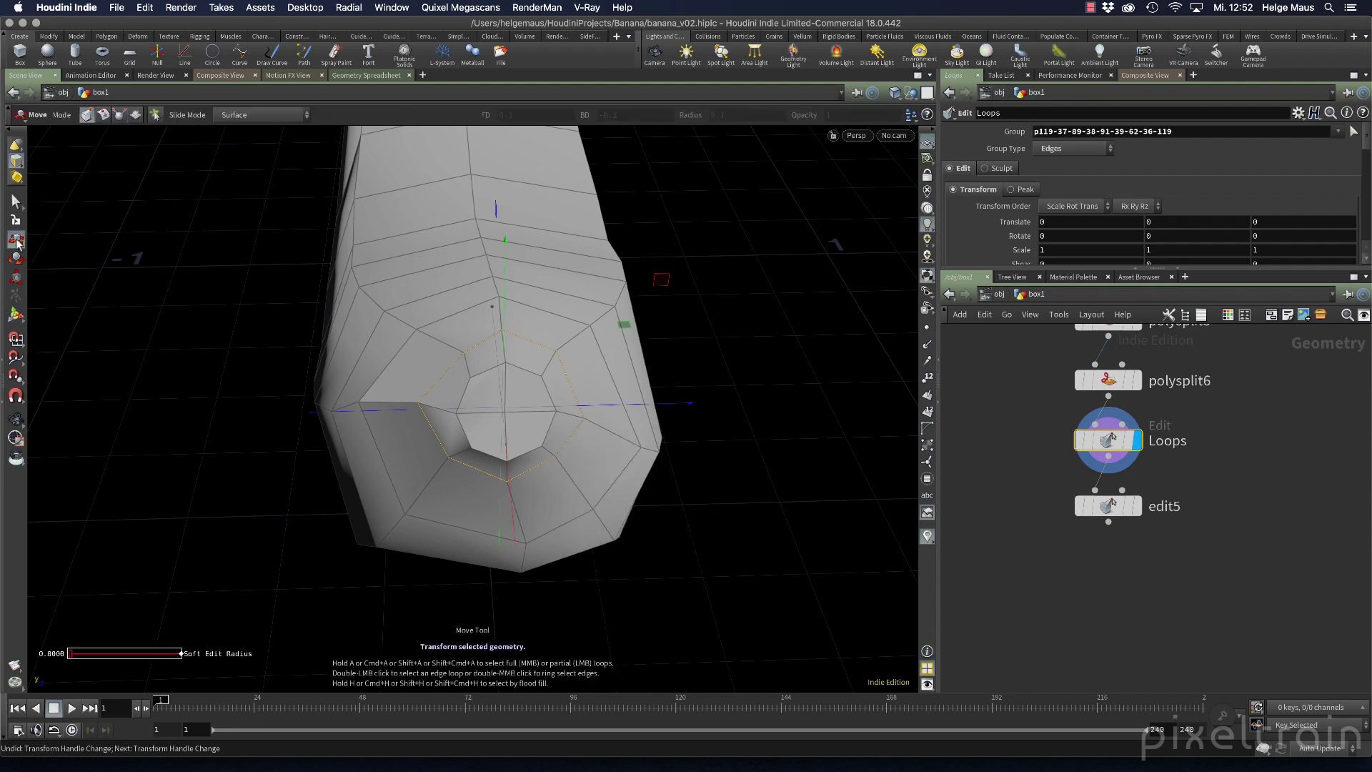
pyautogui.rightClick(565, 449)
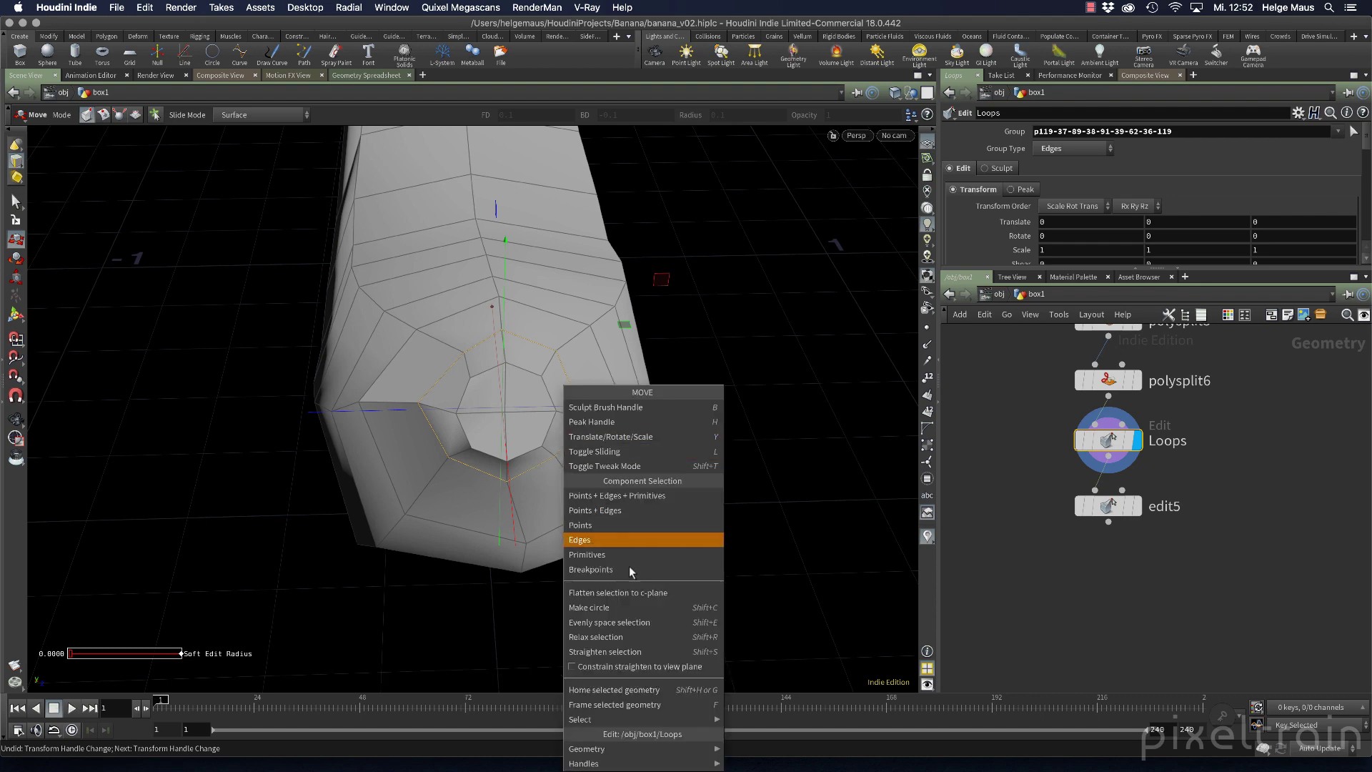
pyautogui.click(624, 607)
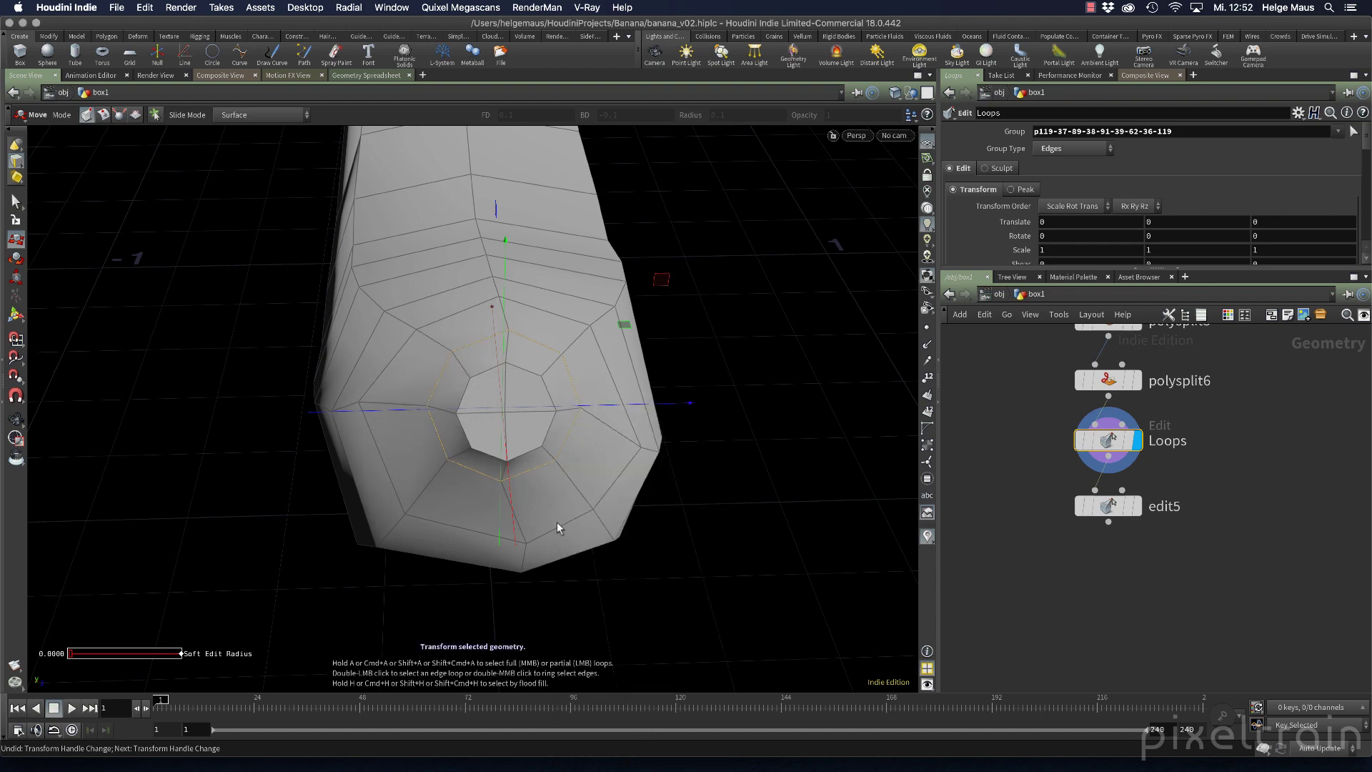
# Select the edge loop around the base of the stem's neck and even out its points
pyautogui.press('Escape')
pyautogui.moveTo(556, 521); pyautogui.dragTo(445, 498)
pyautogui.press('t')
pyautogui.doubleClick(446, 498)
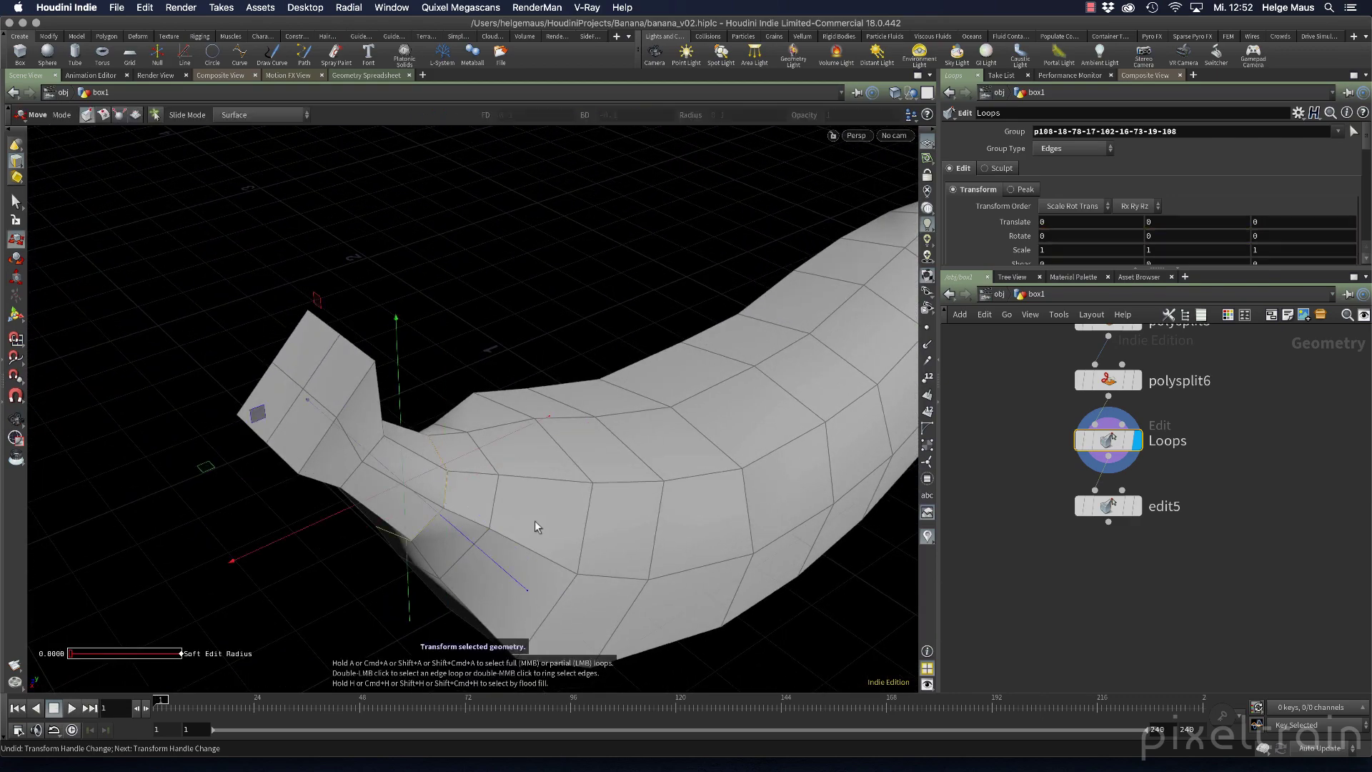
pyautogui.press('Escape')
pyautogui.moveTo(536, 526); pyautogui.dragTo(602, 508)
pyautogui.press('t')
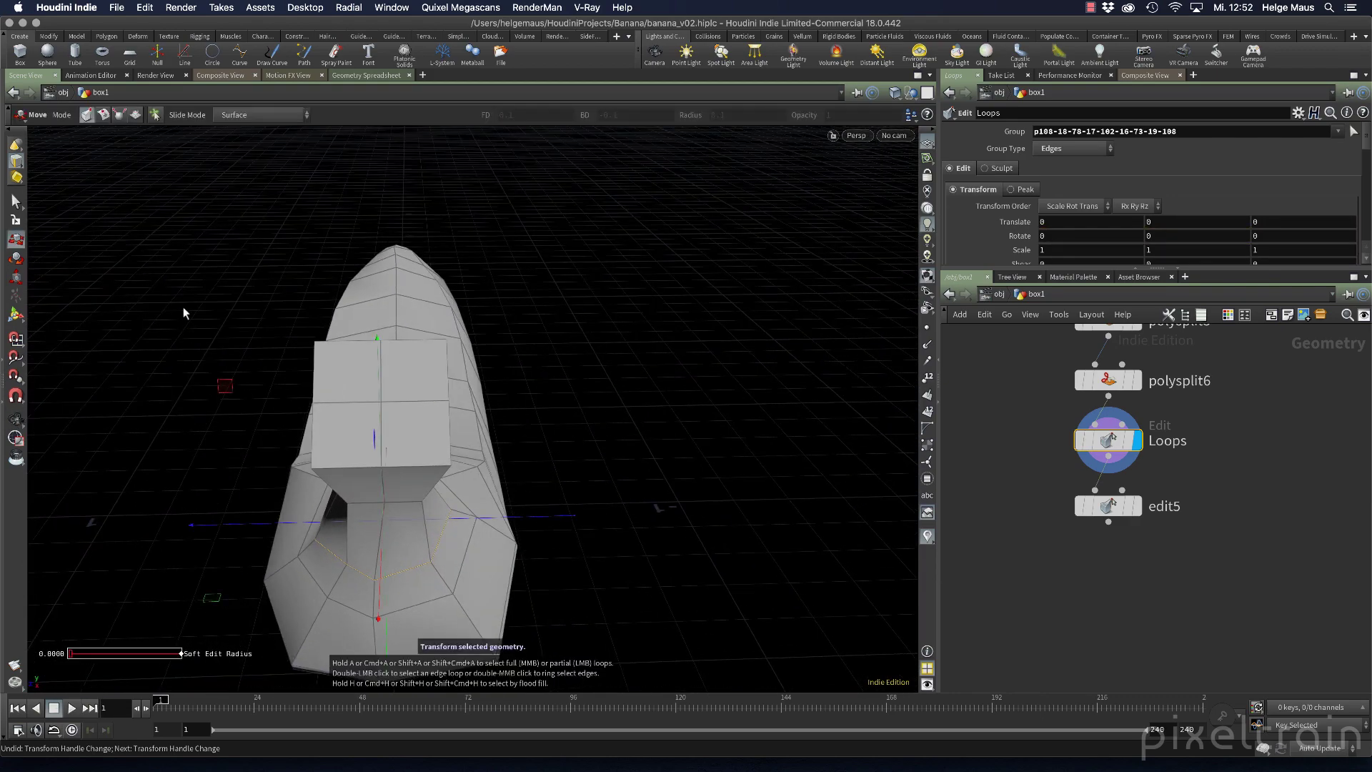
pyautogui.rightClick(450, 565)
pyautogui.click(533, 623)
# Turn on viewport subdivision and check the smoothed banana from the blossom tip end
pyautogui.press('Escape')
pyautogui.moveTo(650, 564); pyautogui.dragTo(654, 488)
pyautogui.press('t')
pyautogui.hotkey('shift', 'c')
pyautogui.press('Escape')
pyautogui.press('Return')
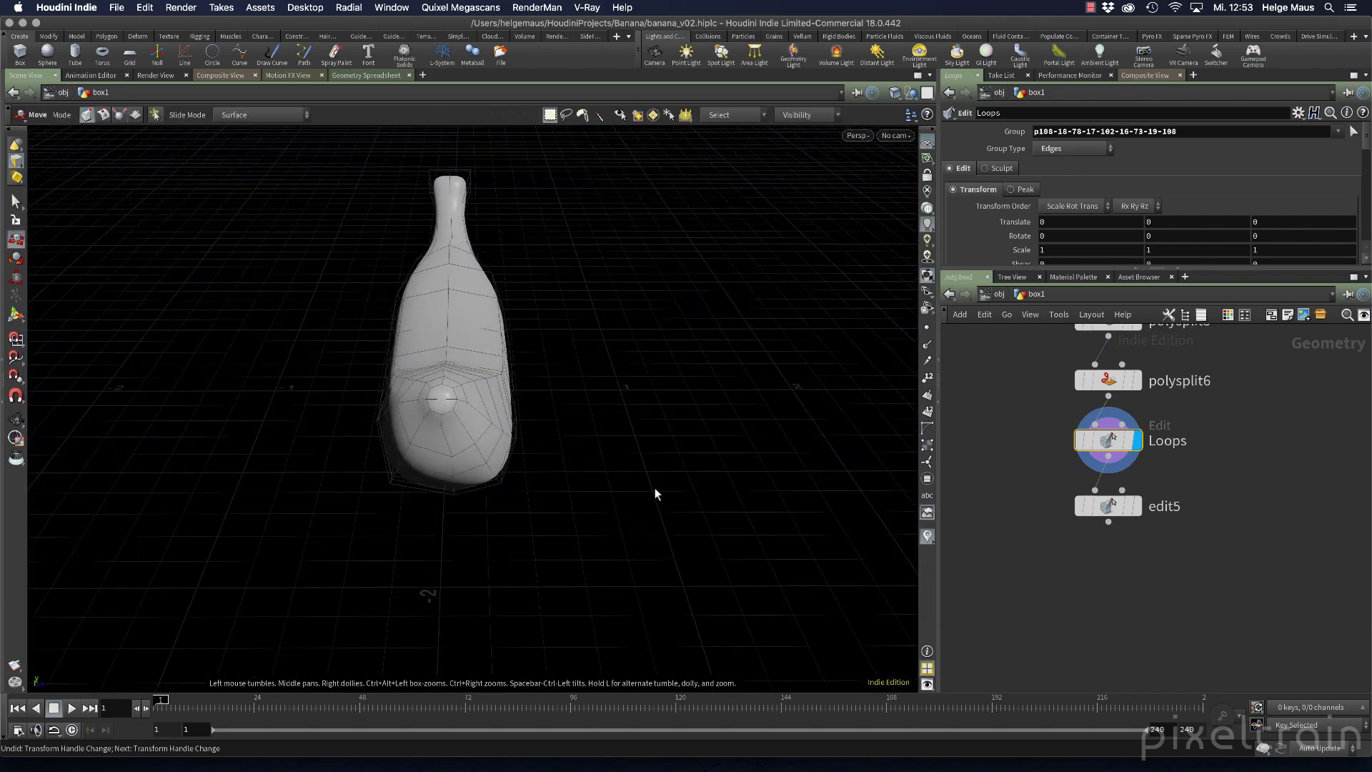
# Delete the unused edit5 node below Loops and inspect the whole smoothed banana from the side
pyautogui.click(1108, 506)
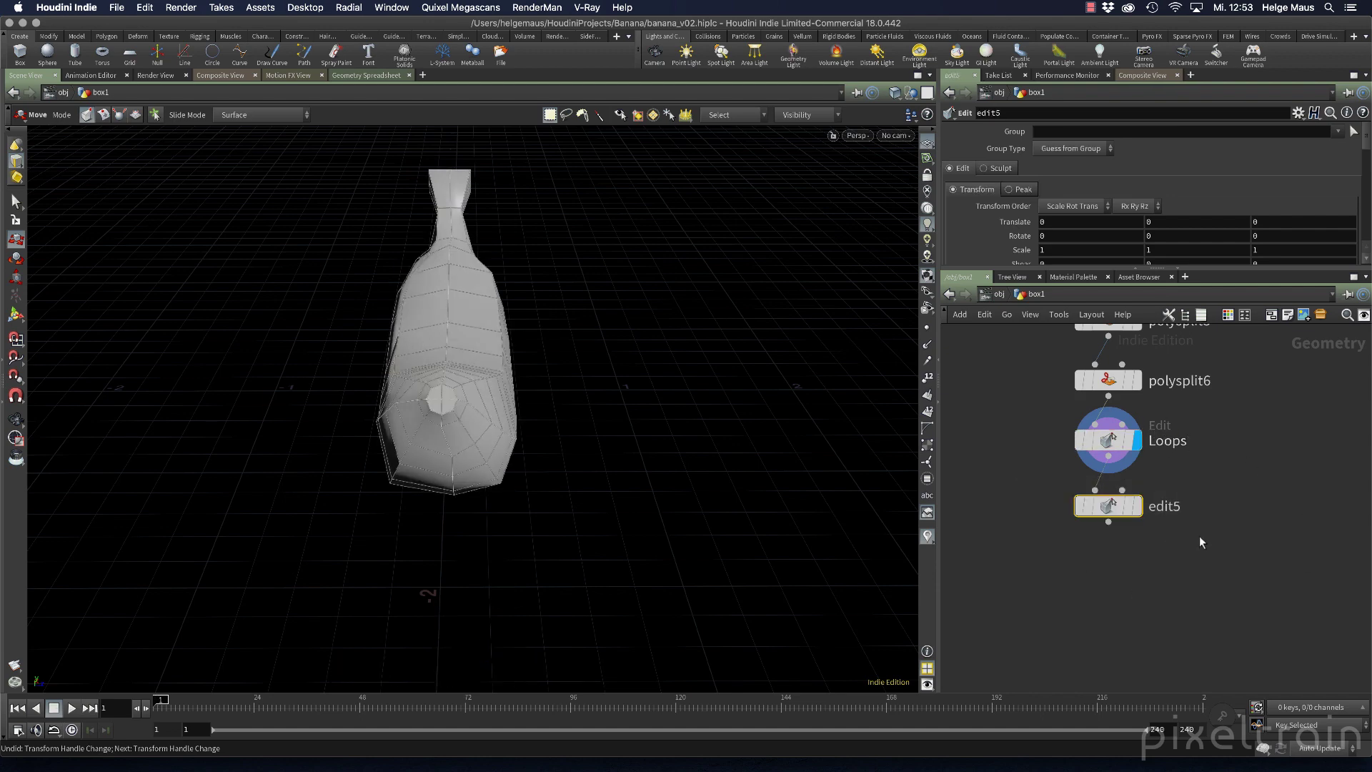
pyautogui.press('Delete')
pyautogui.keyDown('alt'); pyautogui.moveTo(518, 425); pyautogui.dragTo(582, 448); pyautogui.keyUp('alt')
pyautogui.press('t')
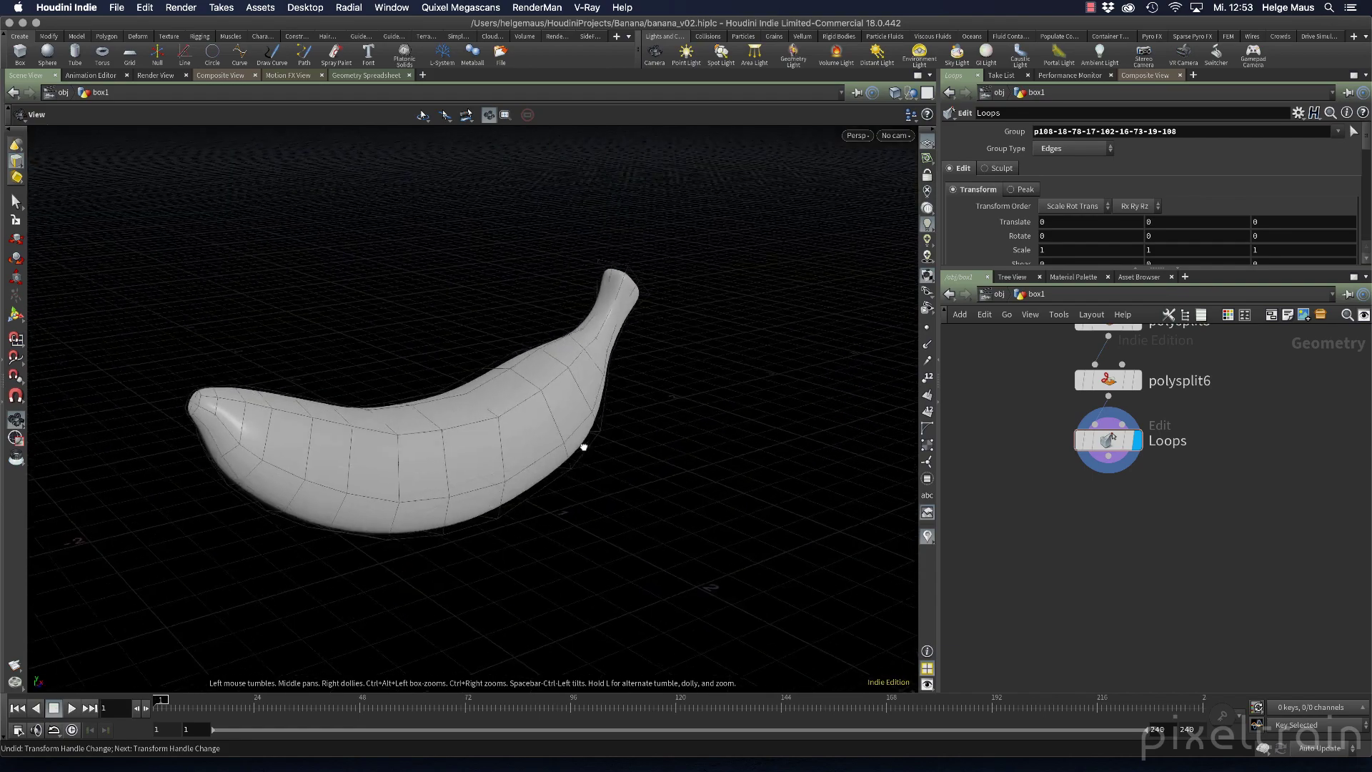